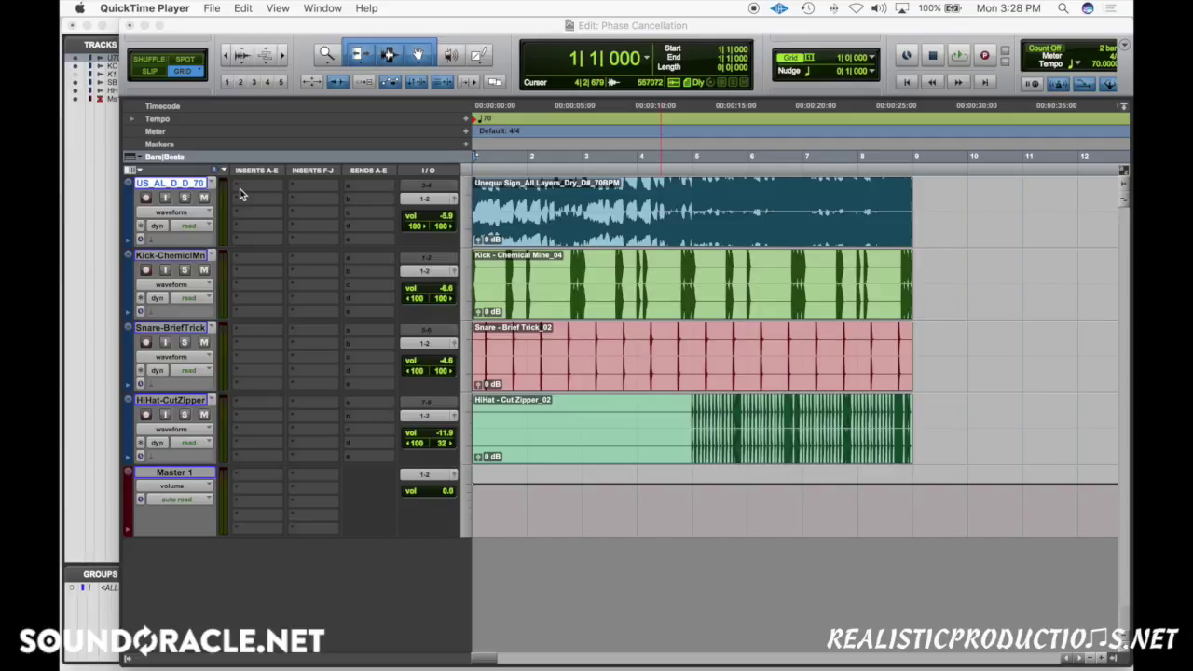
Place the playback cursor just before bar 5 and listen to the full mix
{"action": "left_click", "coordinate": [687, 189]}
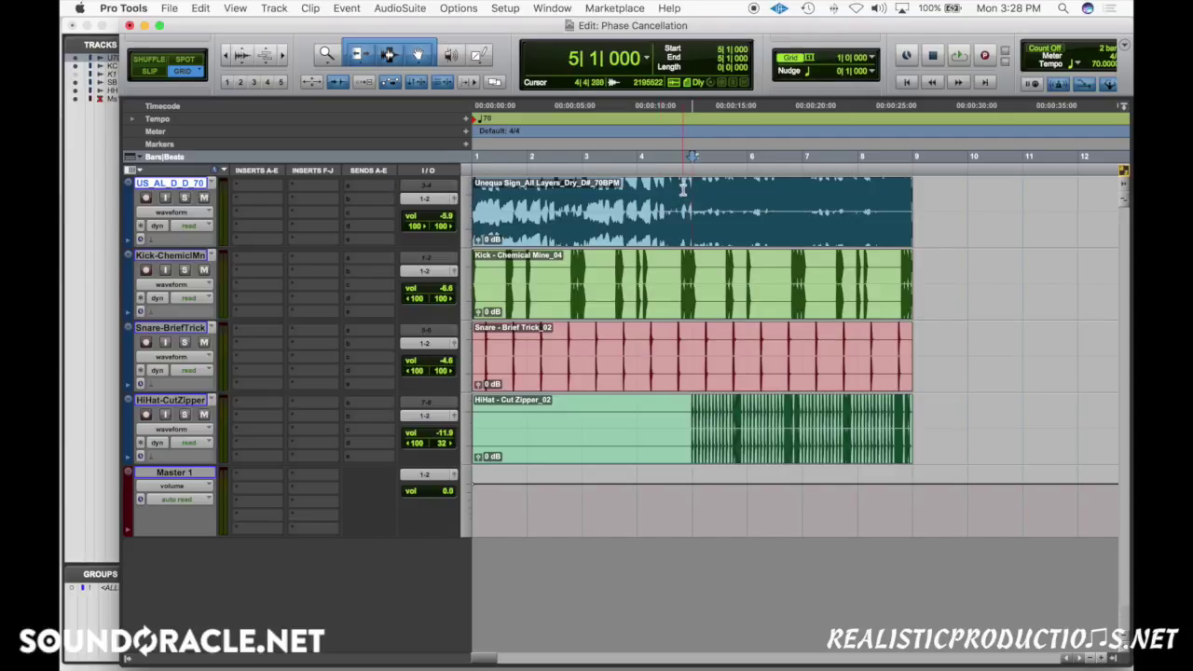
{"action": "left_click", "coordinate": [683, 188]}
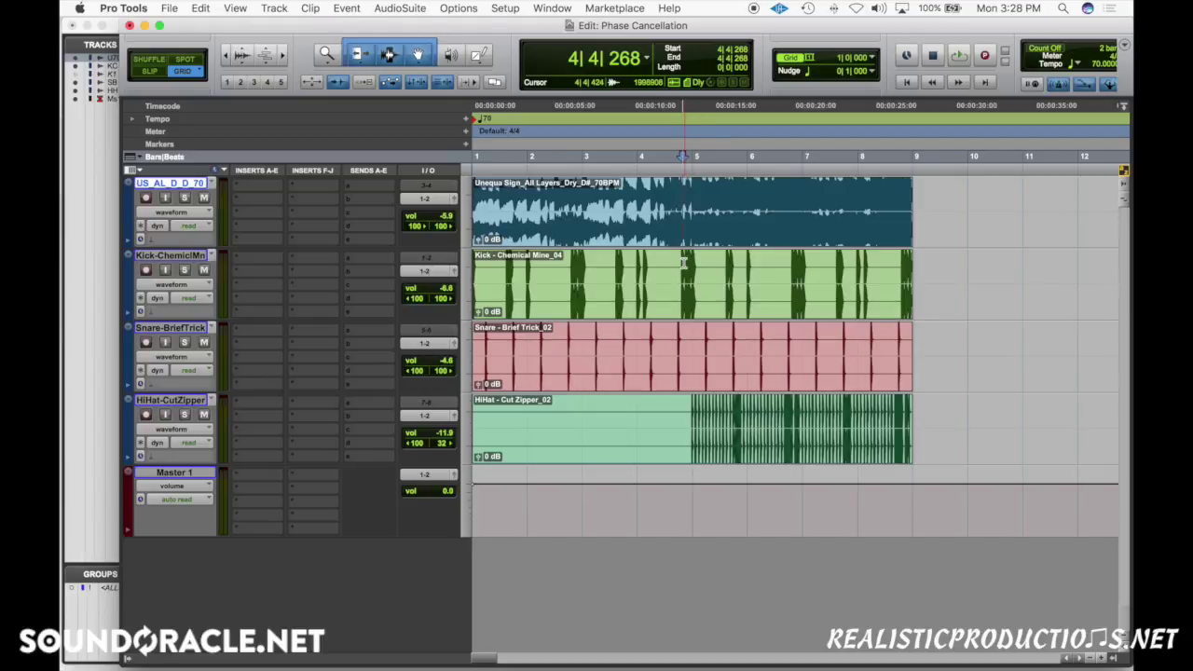
{"action": "key", "text": "space"}
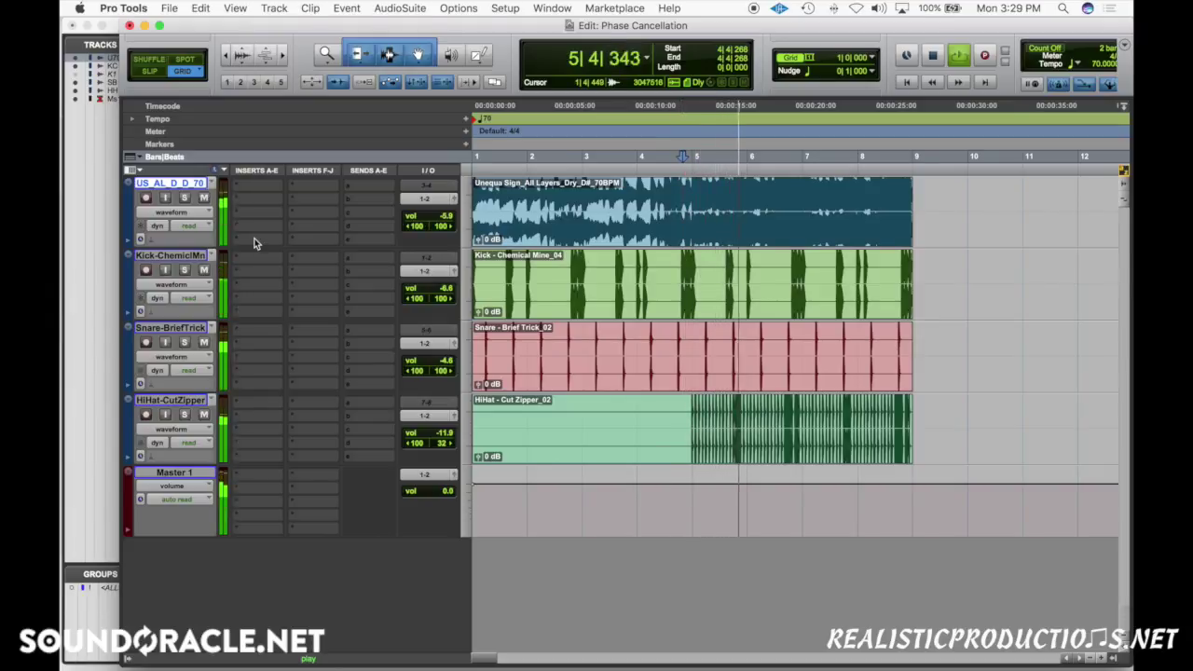
{"action": "key", "text": "space"}
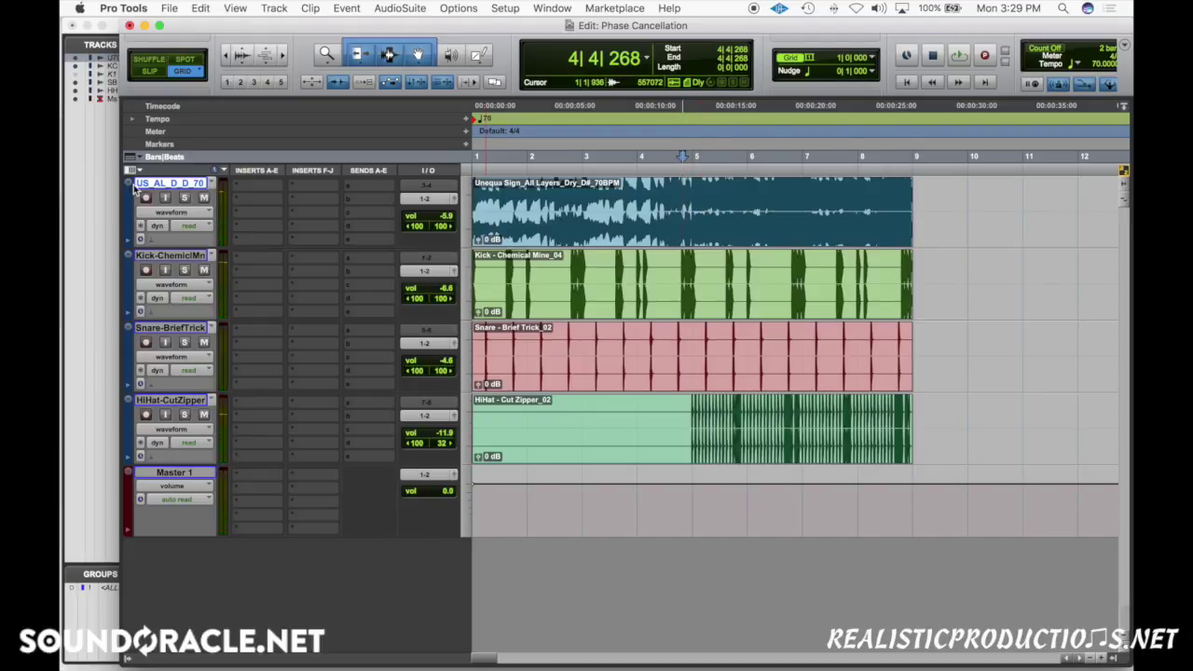
Duplicate the US_AL_D_D_70 track once with all its playlists, automation, inserts, sends and group assignments
{"action": "key", "text": "alt+shift+c"}
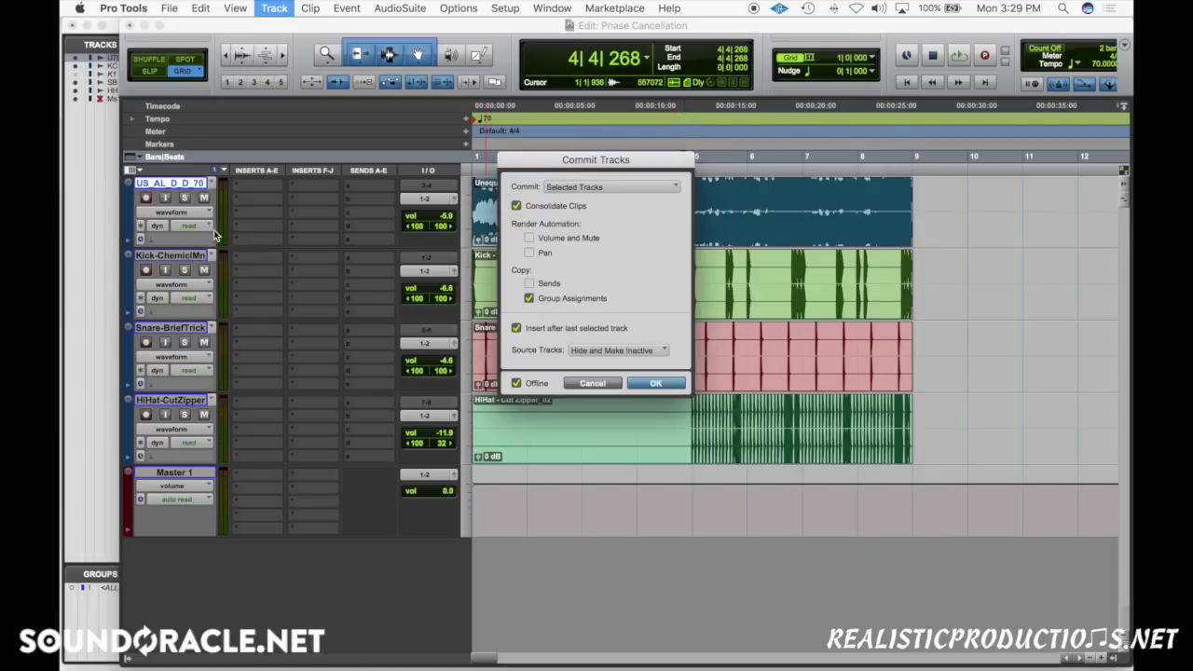
{"action": "left_click", "coordinate": [590, 382]}
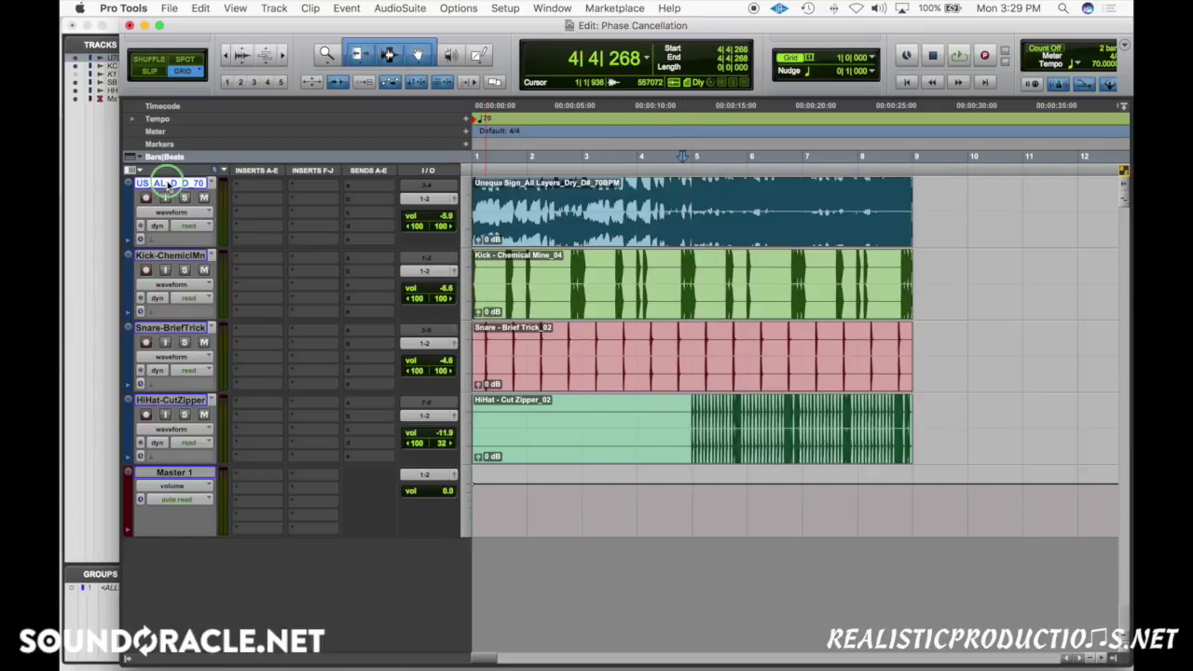
{"action": "right_click", "coordinate": [171, 183]}
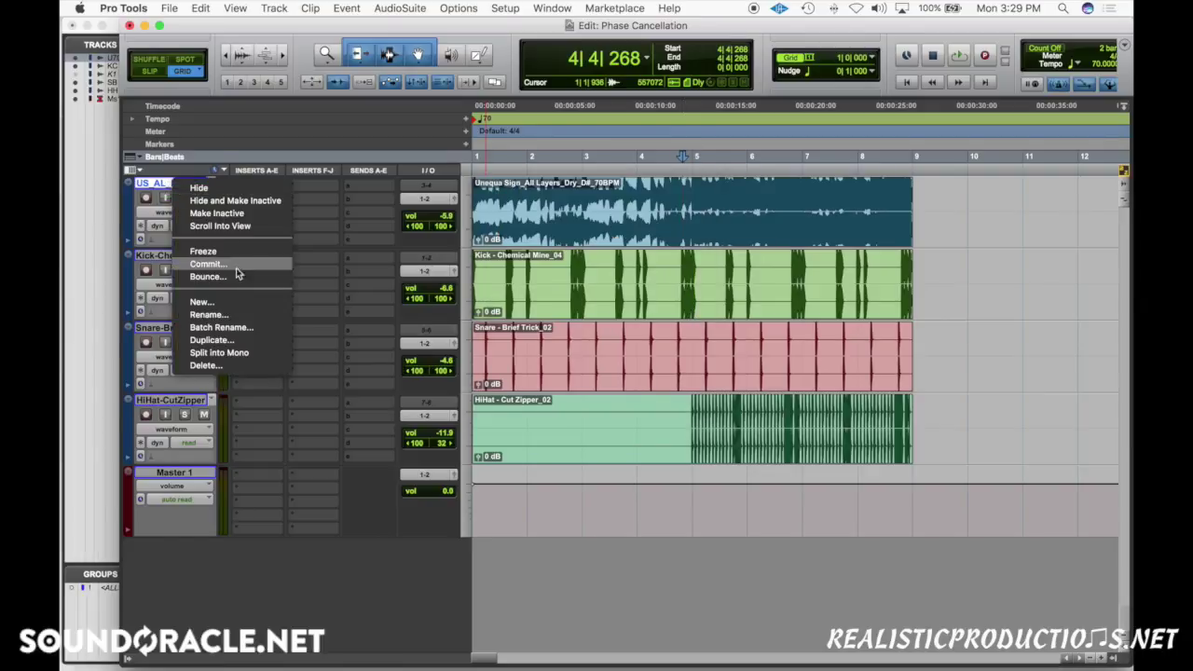
{"action": "left_click", "coordinate": [248, 342]}
{"action": "left_click", "coordinate": [650, 367]}
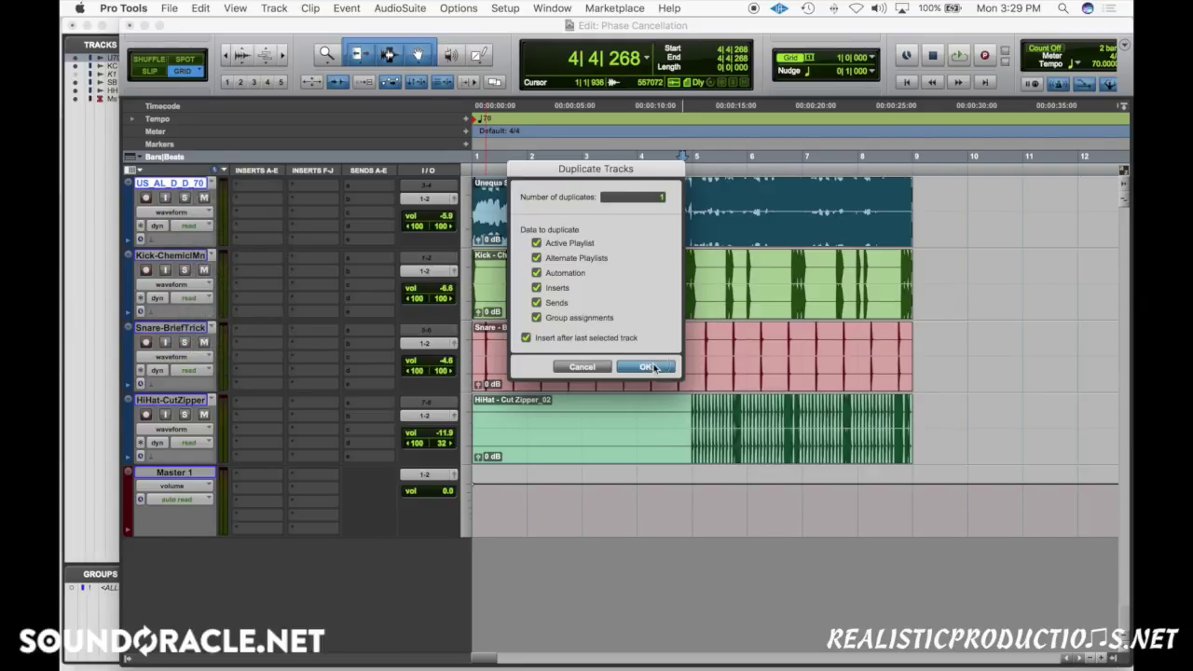
Solo the original US_AL_D_D_70 track and its duplicate, and set the playback position to bar 5
{"action": "left_click", "coordinate": [183, 270]}
{"action": "left_click", "coordinate": [184, 198]}
{"action": "left_click", "coordinate": [695, 186]}
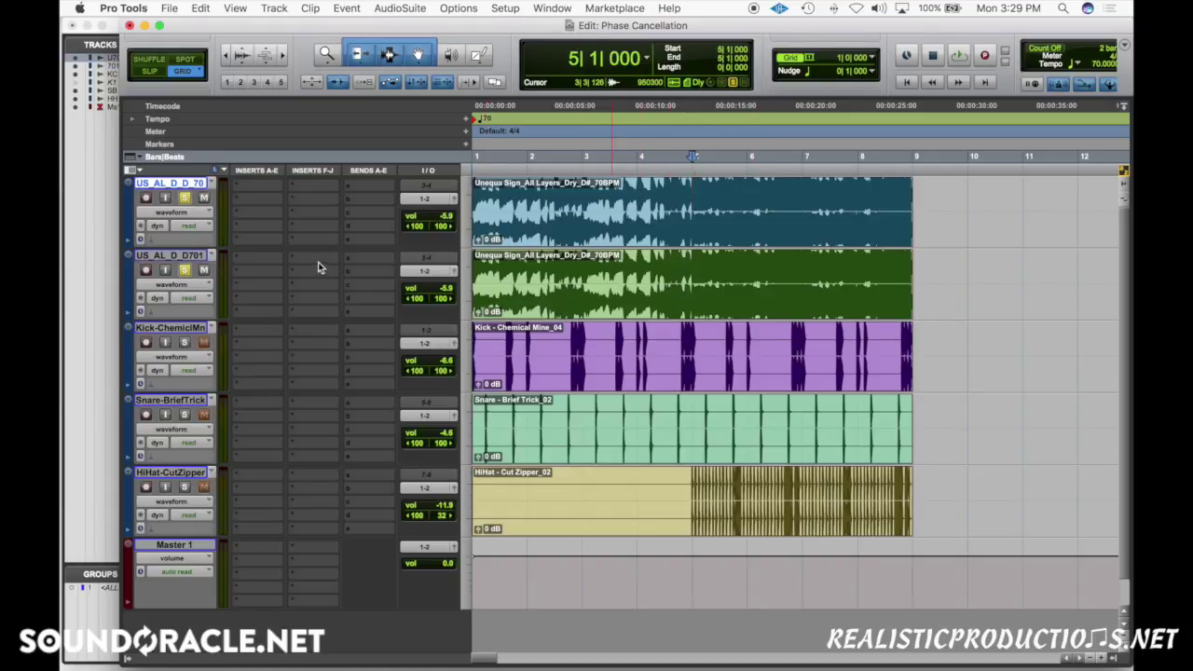
Insert the stereo EQ3 1-Band plug-in on the duplicated track and try its phase invert switch
{"action": "left_click", "coordinate": [276, 268]}
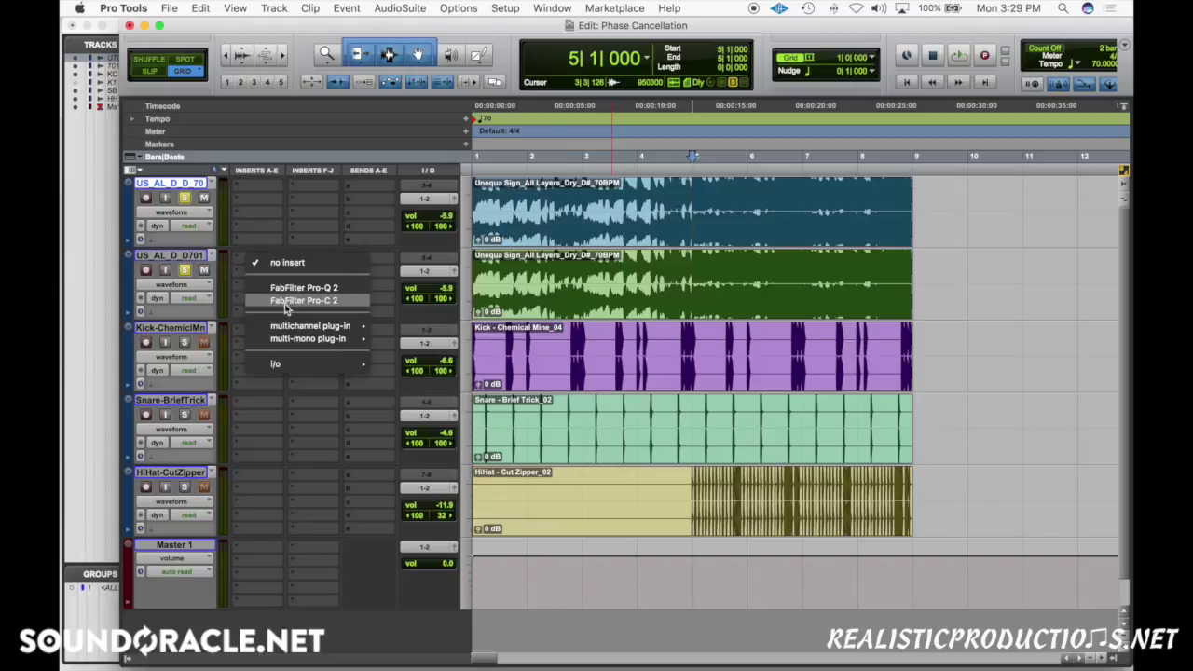
{"action": "mouse_move", "coordinate": [308, 325]}
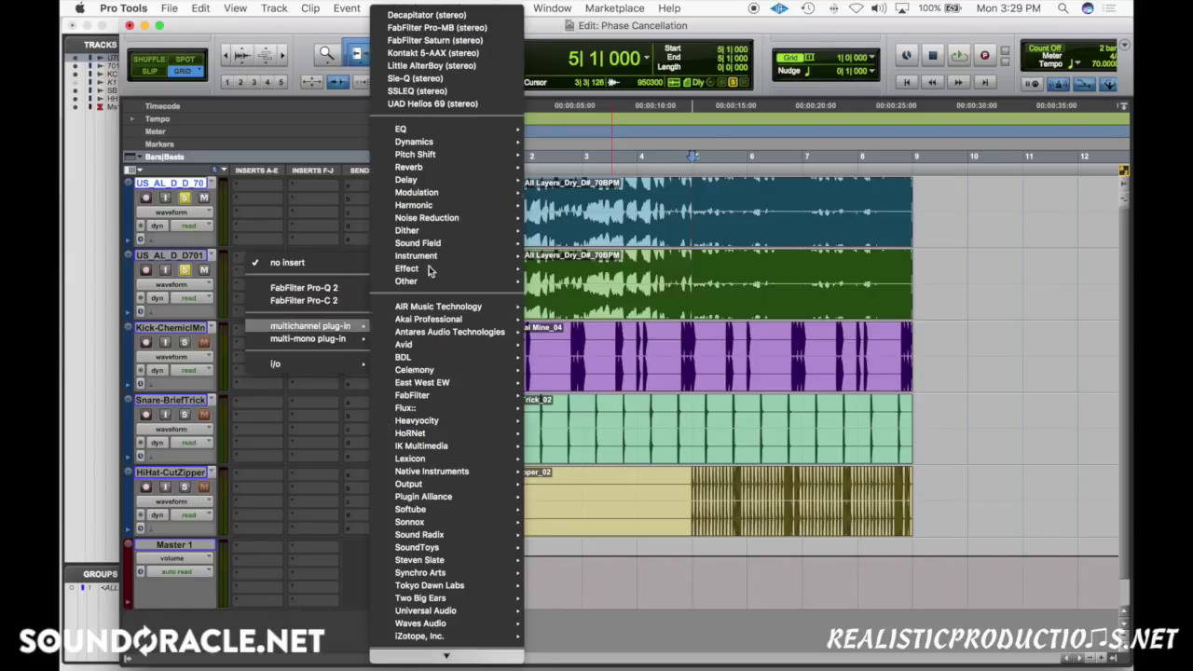
{"action": "mouse_move", "coordinate": [439, 129]}
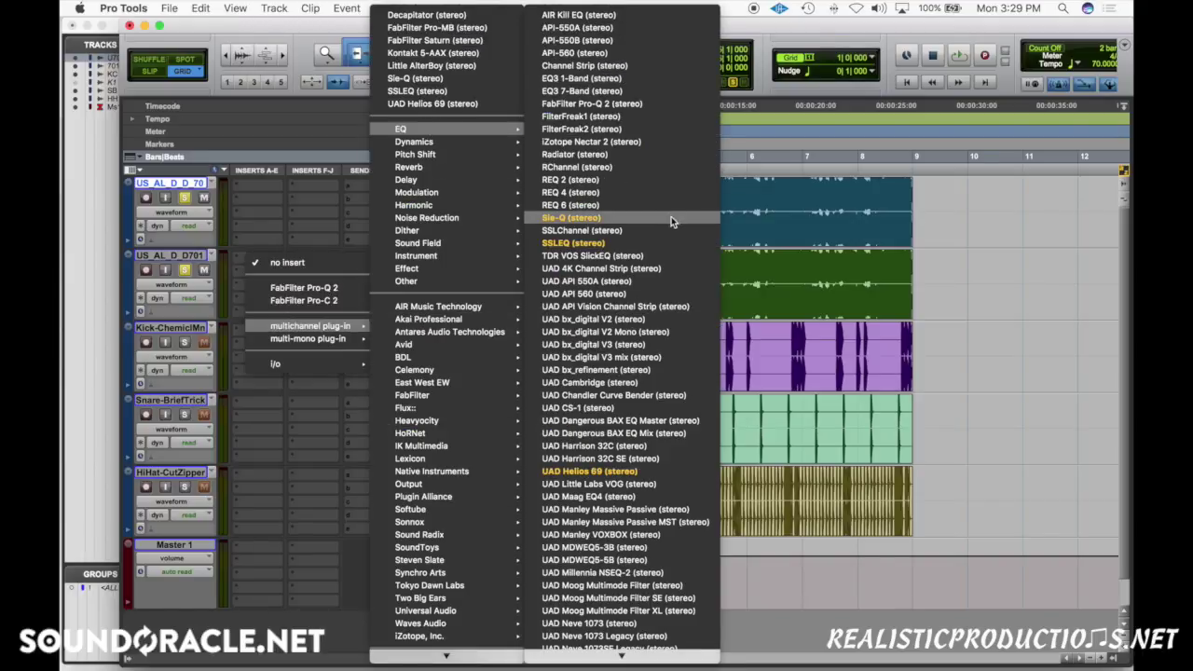
{"action": "left_click", "coordinate": [597, 79]}
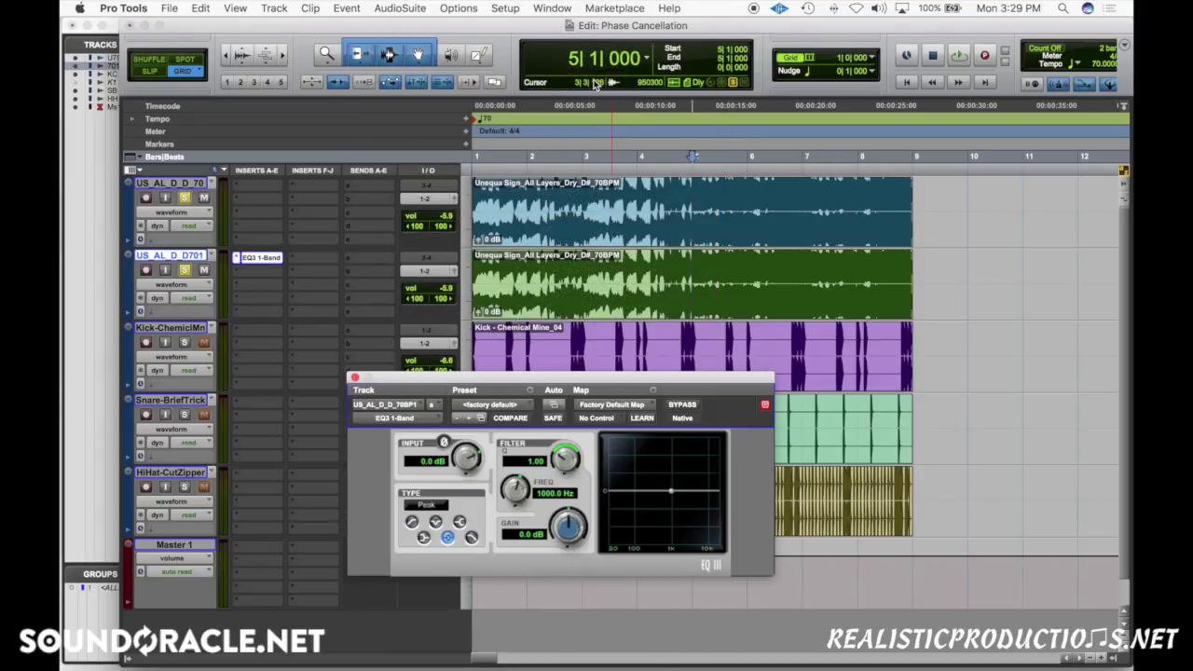
{"action": "left_click", "coordinate": [444, 443]}
Replace the duplicate track's EQ with FabFilter Pro-Q 2 and switch on its output phase invert
{"action": "left_click", "coordinate": [239, 259]}
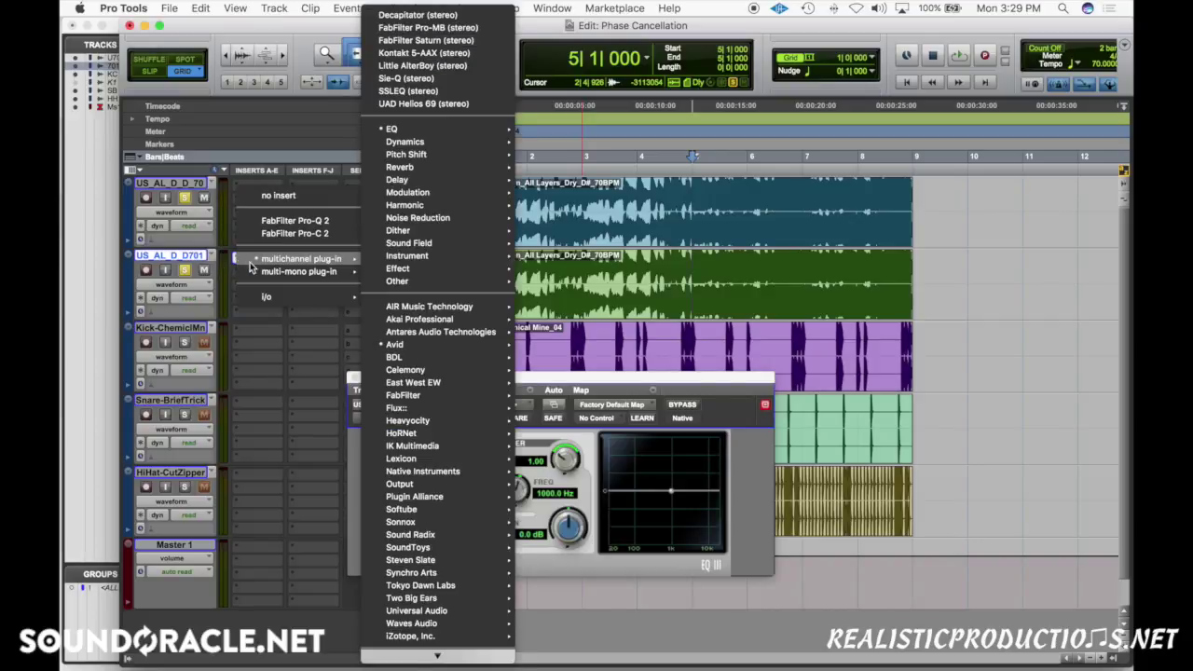
{"action": "left_click", "coordinate": [294, 221]}
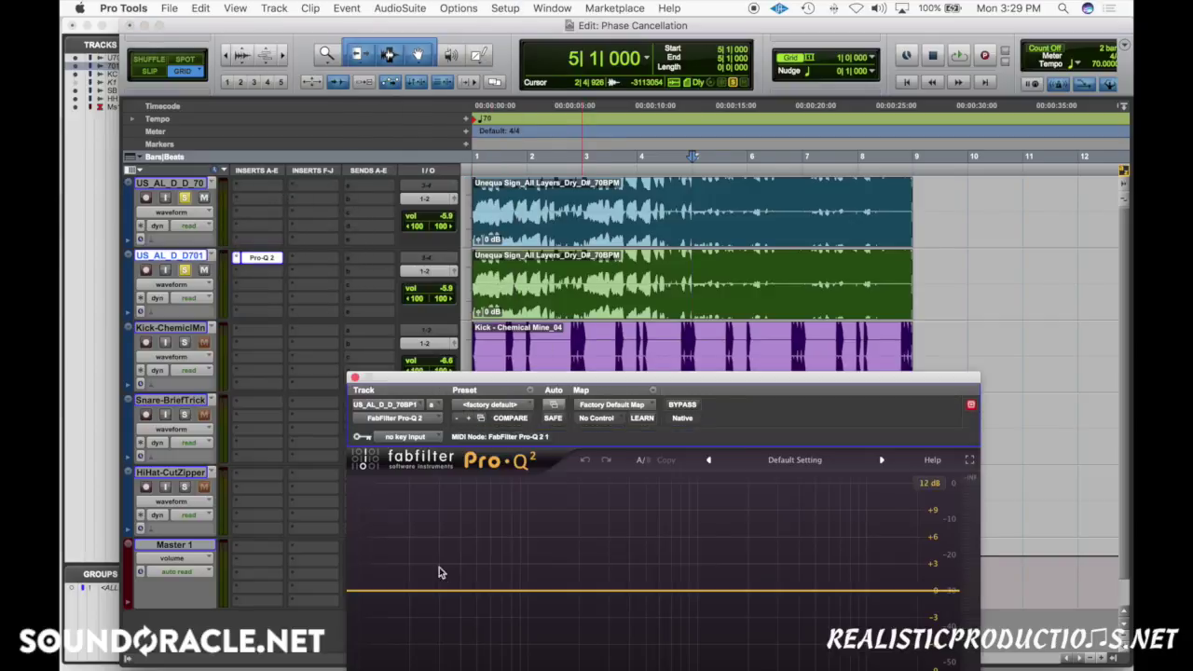
{"action": "left_click_drag", "start_coordinate": [536, 379], "coordinate": [495, 120]}
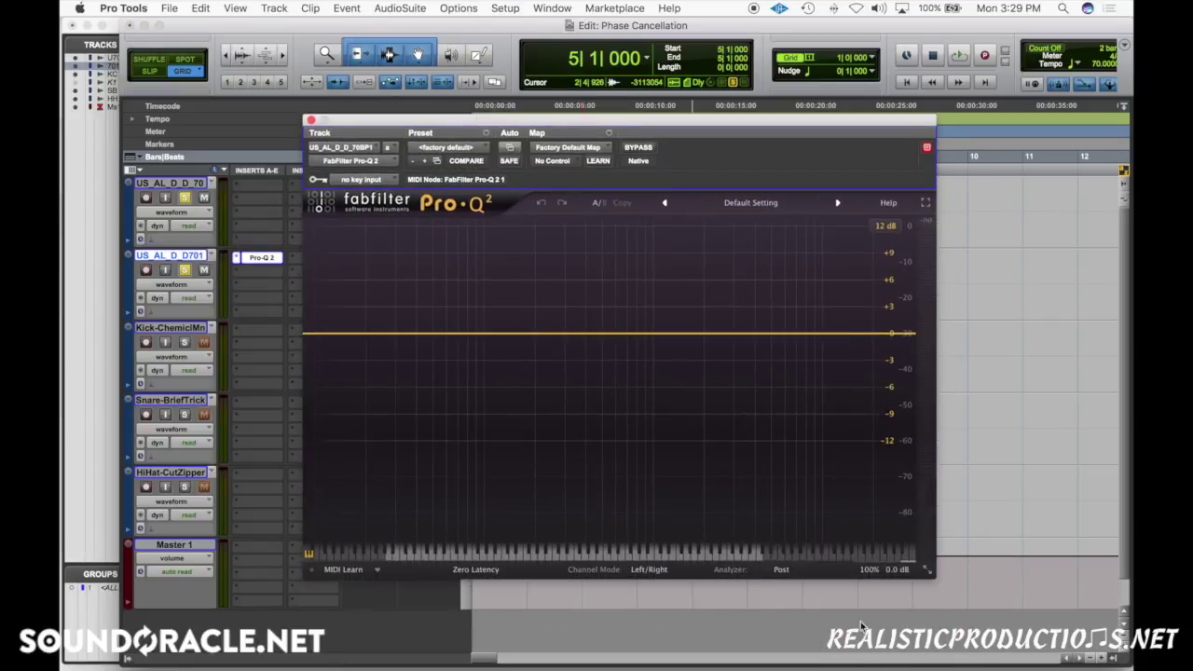
{"action": "left_click", "coordinate": [876, 555]}
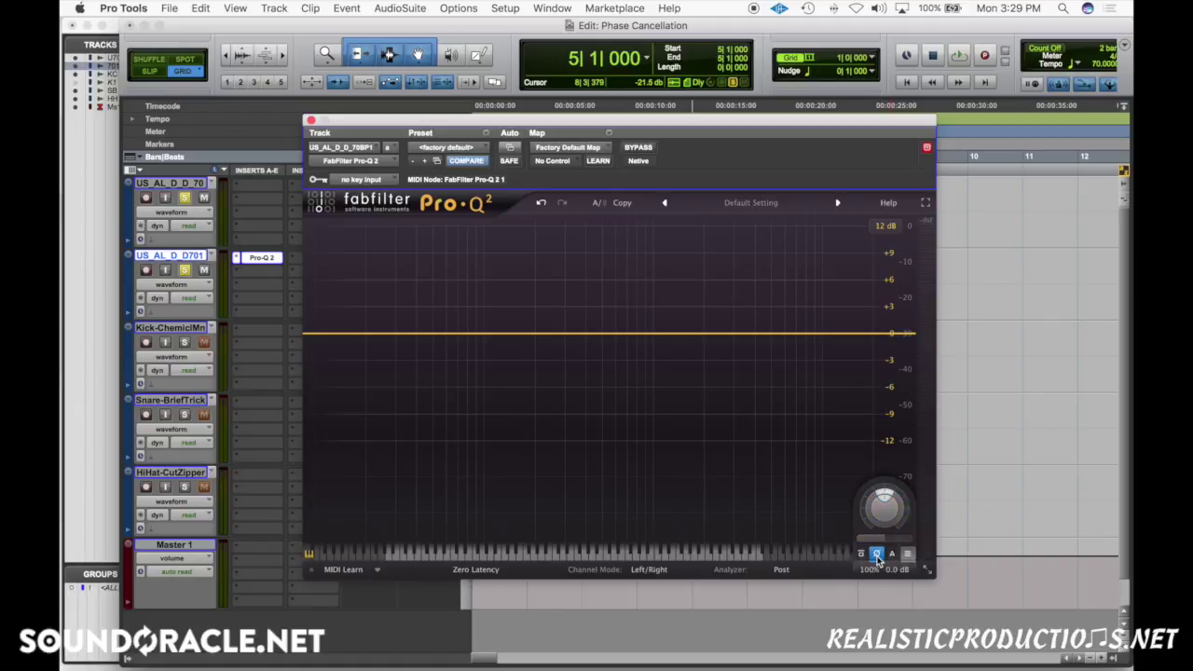
Swap the duplicate track's insert for the stereo SSLEQ and engage its phase invert
{"action": "left_click", "coordinate": [238, 259]}
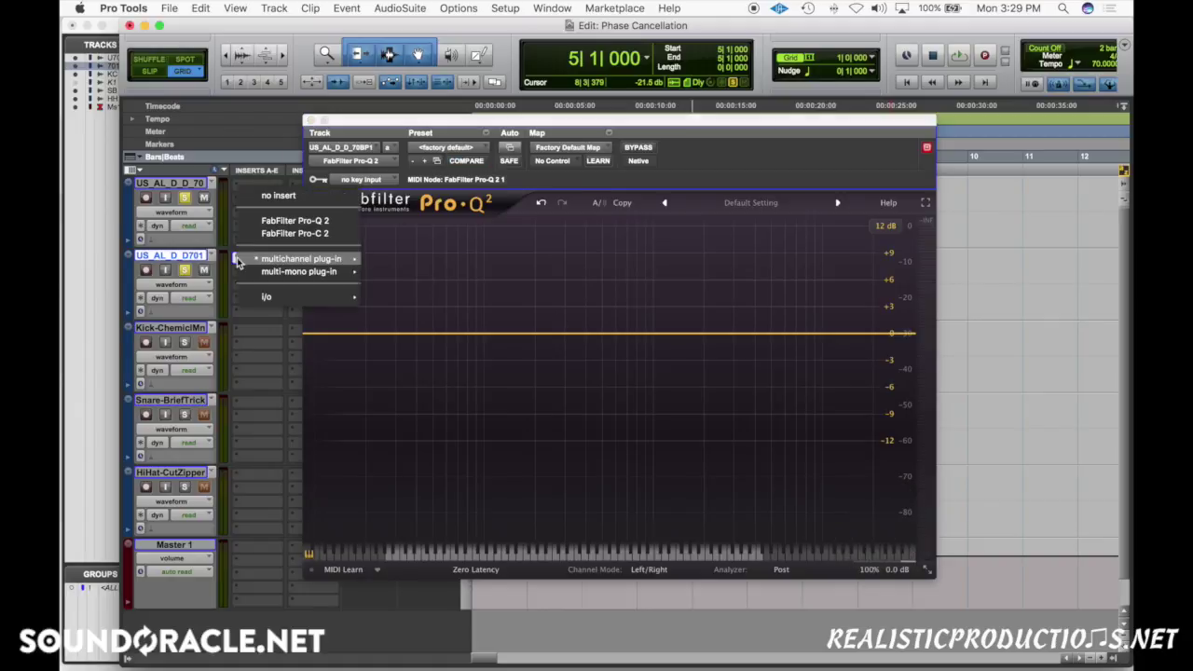
{"action": "mouse_move", "coordinate": [453, 132]}
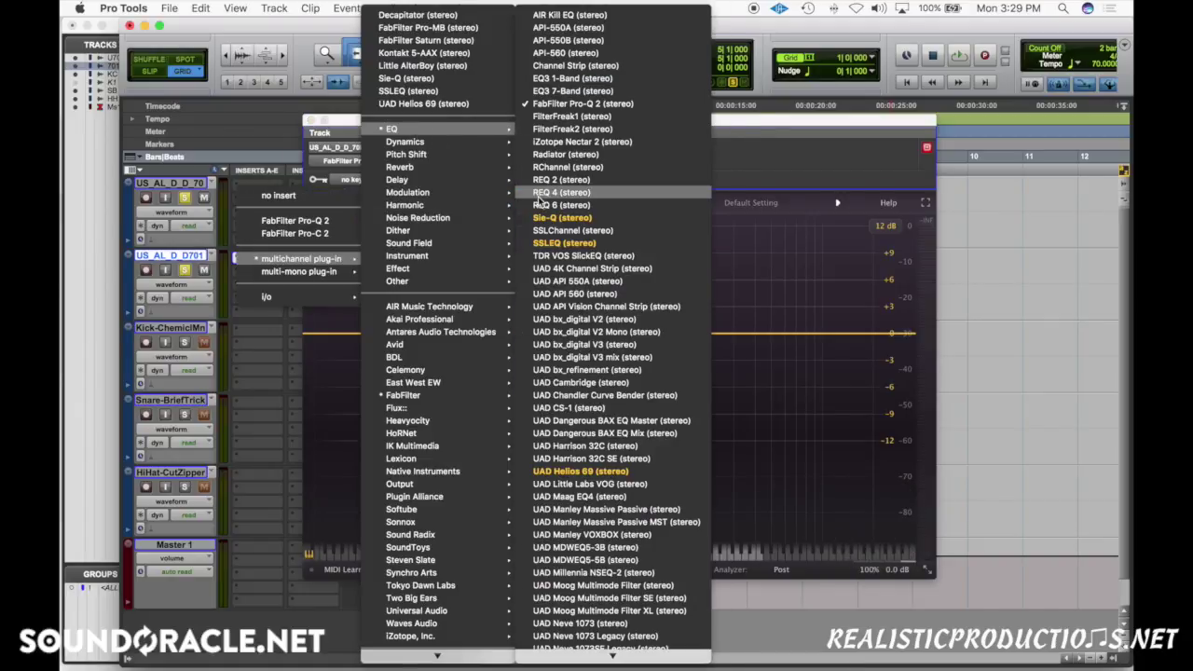
{"action": "left_click", "coordinate": [570, 244]}
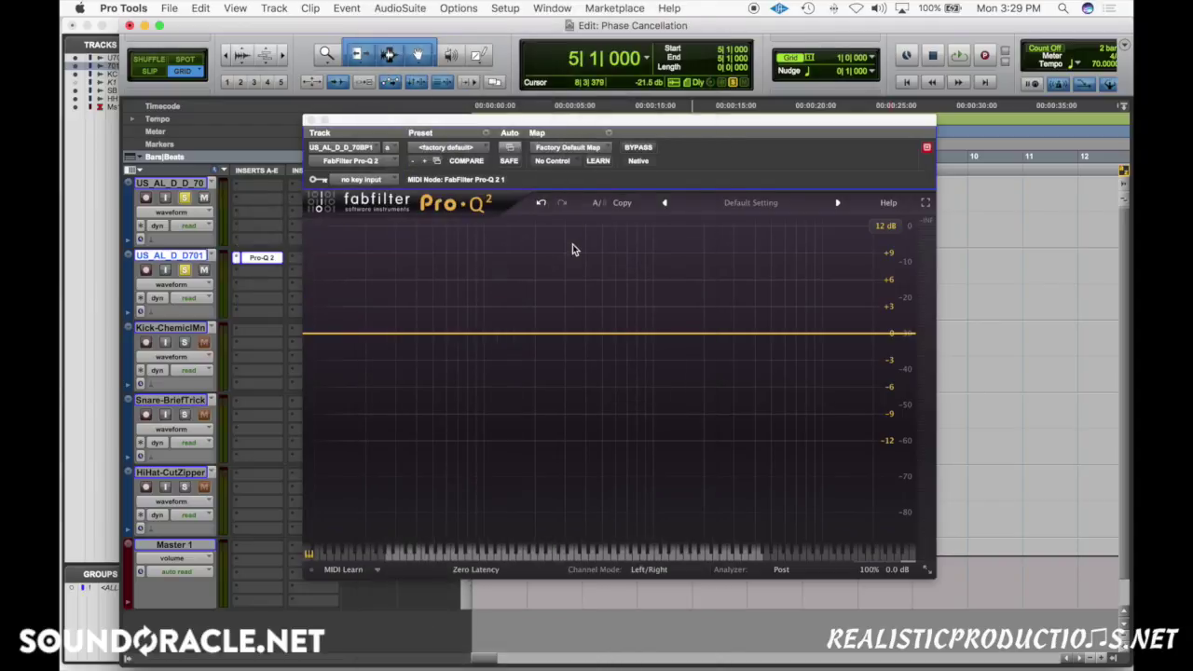
{"action": "left_click", "coordinate": [799, 227]}
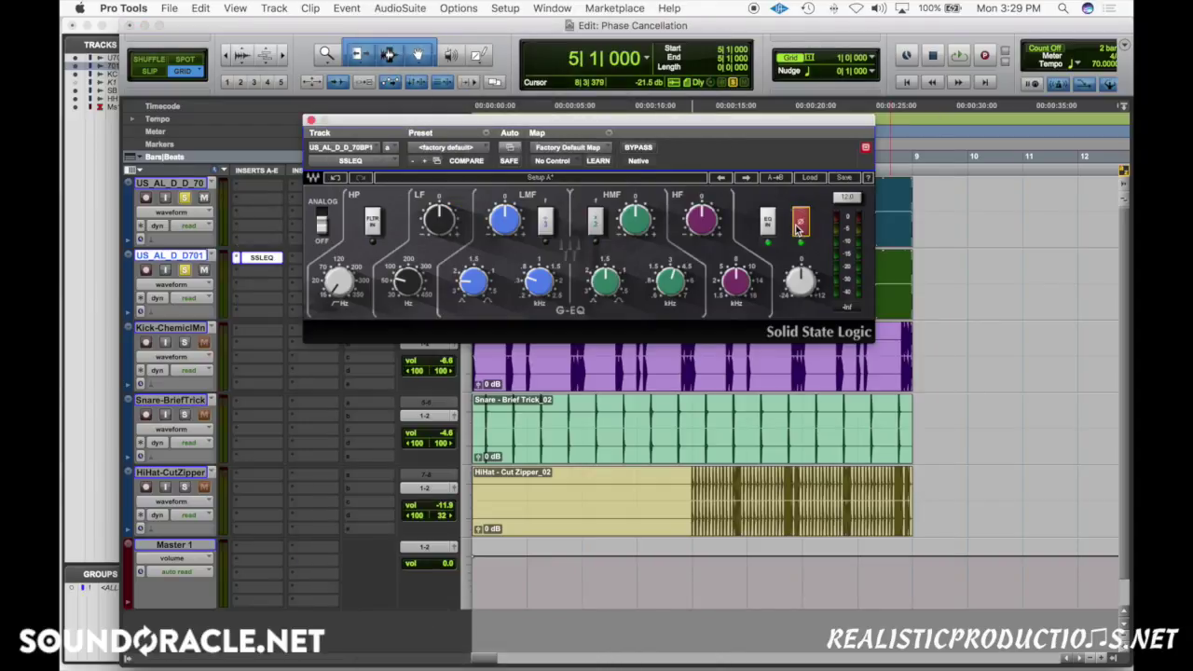
Replace SSLEQ on the duplicate track's first insert with the stereo EQ3 1-Band plug-in
{"action": "left_click", "coordinate": [350, 160]}
{"action": "left_click", "coordinate": [243, 261]}
{"action": "left_click", "coordinate": [243, 262]}
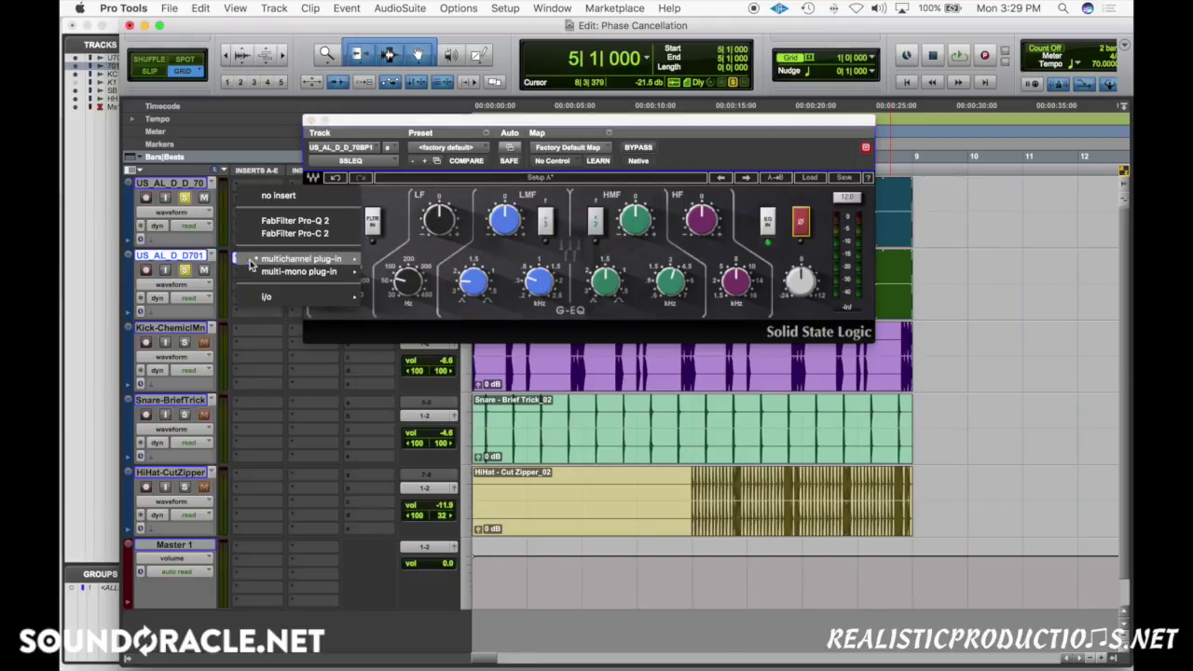
{"action": "mouse_move", "coordinate": [242, 264]}
{"action": "mouse_move", "coordinate": [421, 128]}
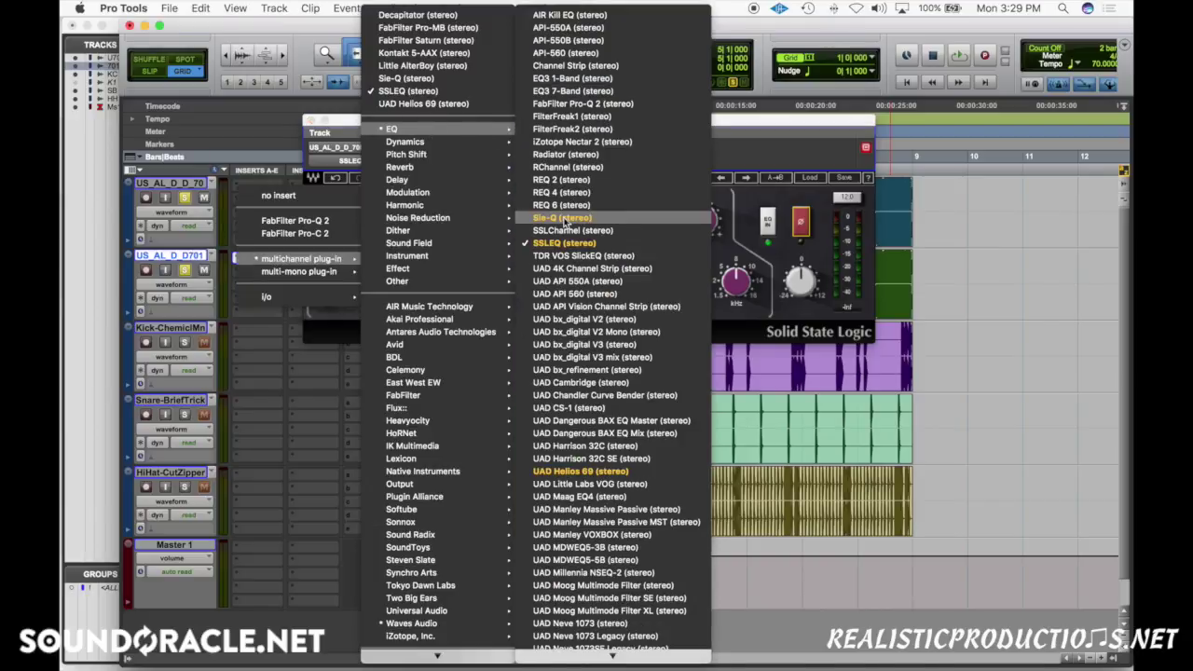
{"action": "left_click", "coordinate": [556, 80]}
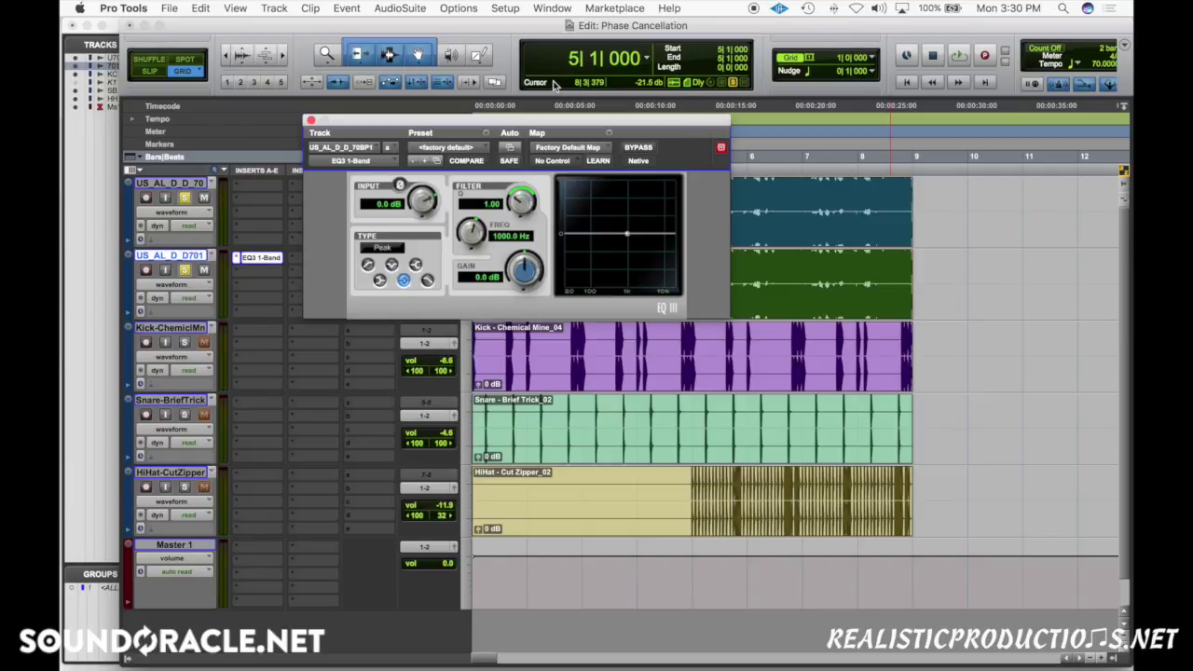
Move the EQ3 1-Band window clear of the tracks and invert the phase of its input
{"action": "left_click", "coordinate": [486, 203]}
{"action": "left_click_drag", "start_coordinate": [359, 123], "coordinate": [902, 107]}
{"action": "left_click", "coordinate": [665, 261]}
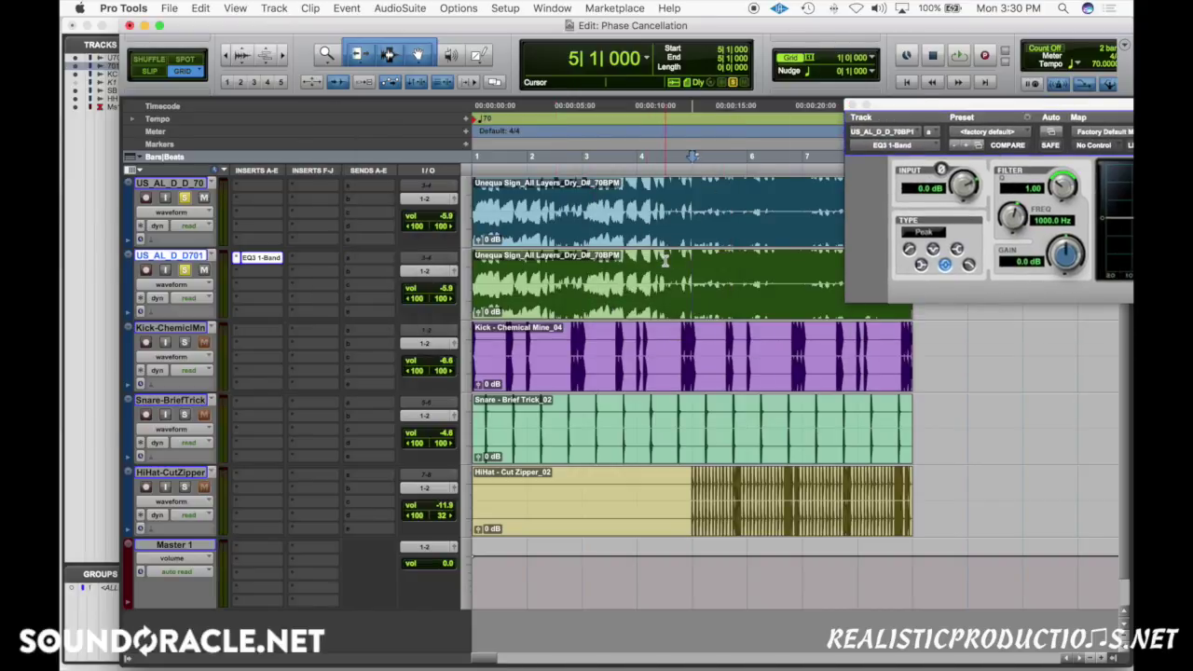
{"action": "left_click", "coordinate": [941, 170]}
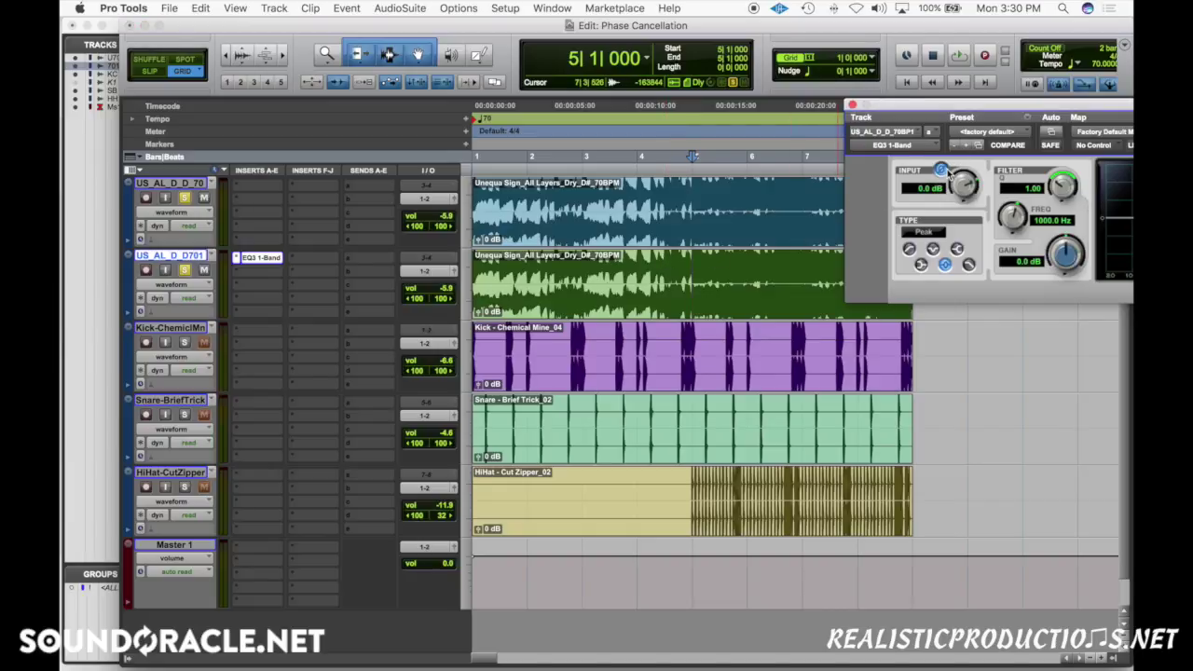
{"action": "left_click_drag", "start_coordinate": [961, 114], "coordinate": [874, 106]}
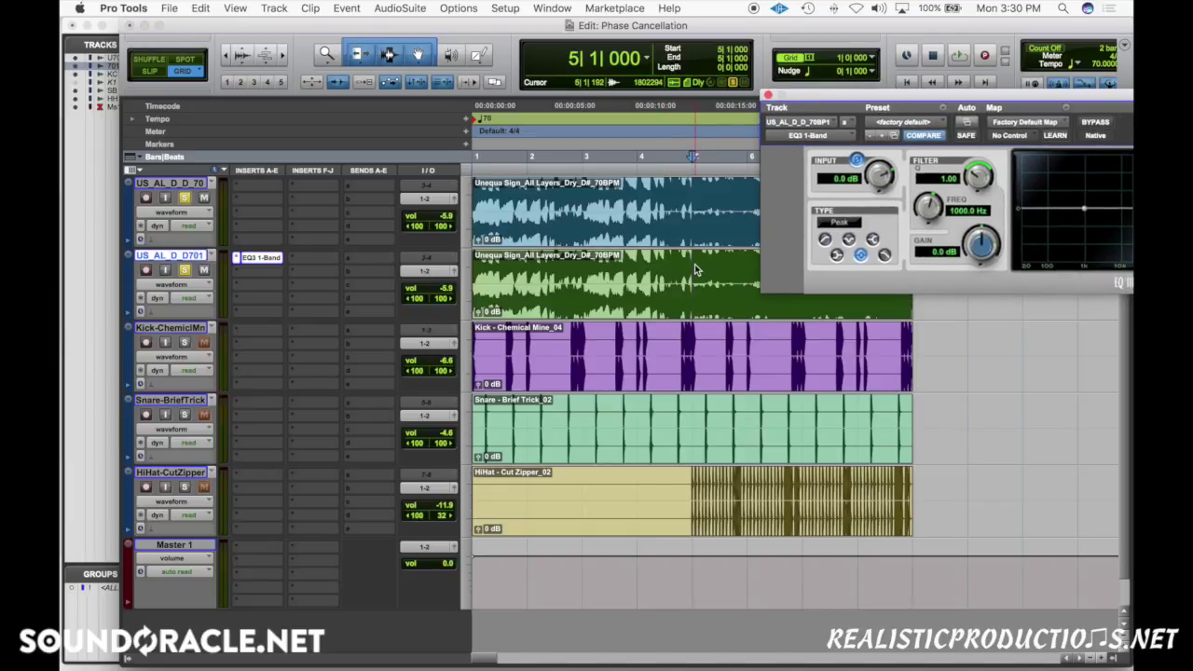
Play the two soloed tracks from bar 5, comparing the duplicate's phase invert on and off
{"action": "key", "text": "space"}
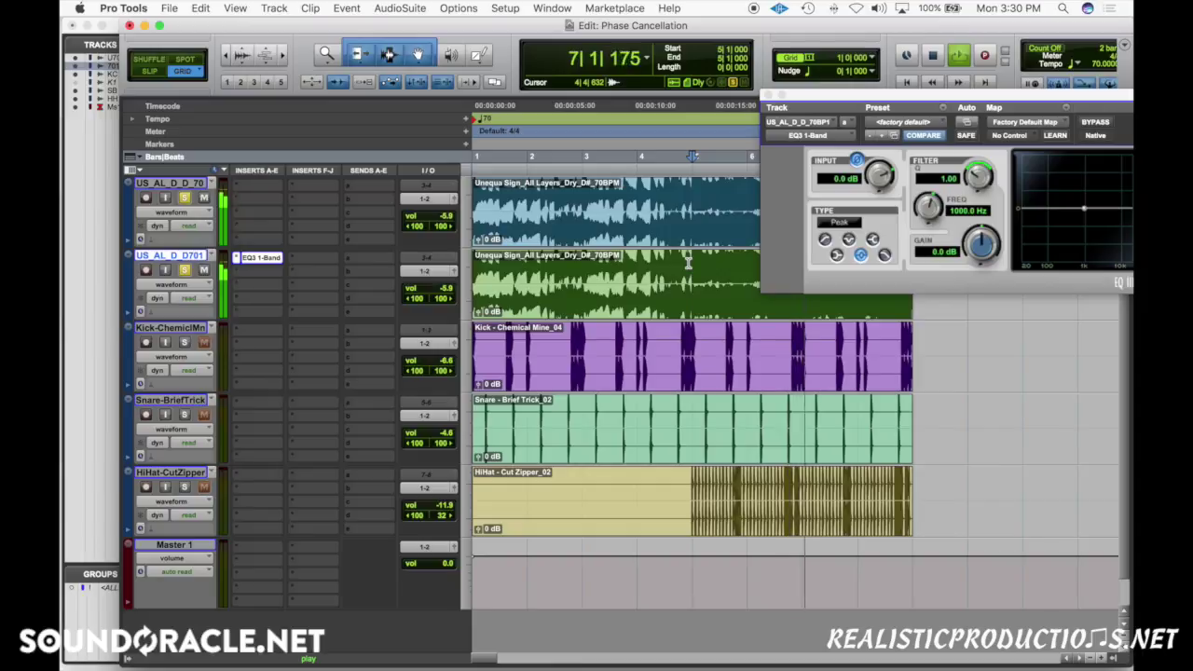
{"action": "key", "text": "space"}
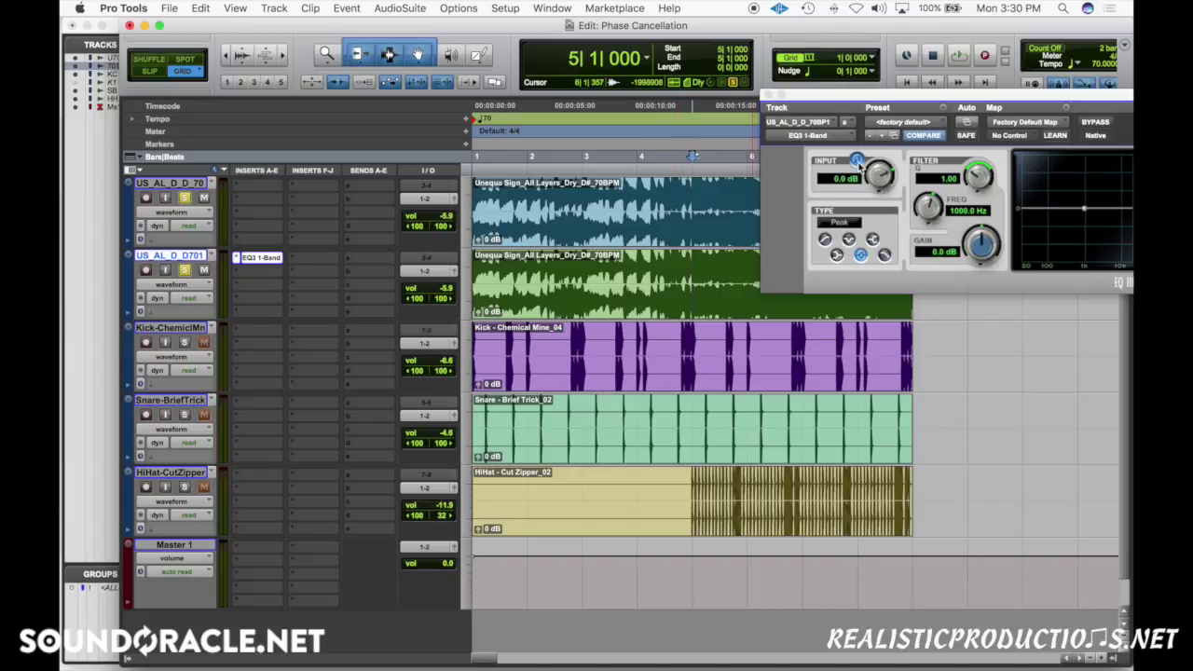
{"action": "key", "text": "space"}
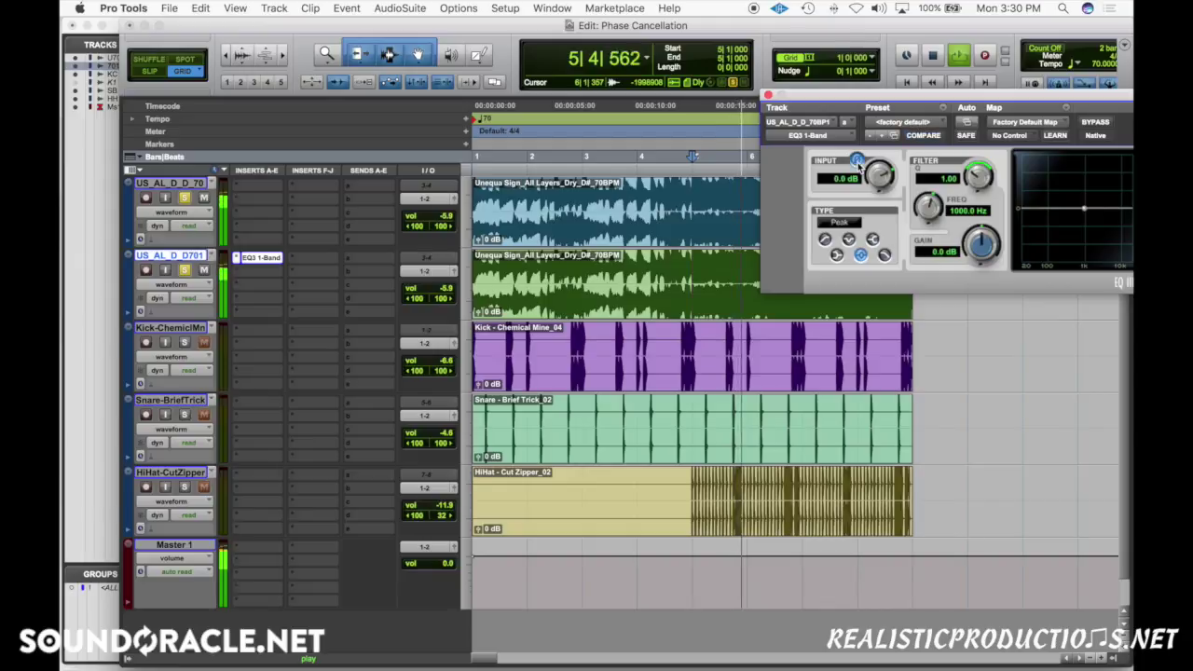
{"action": "key", "text": "space"}
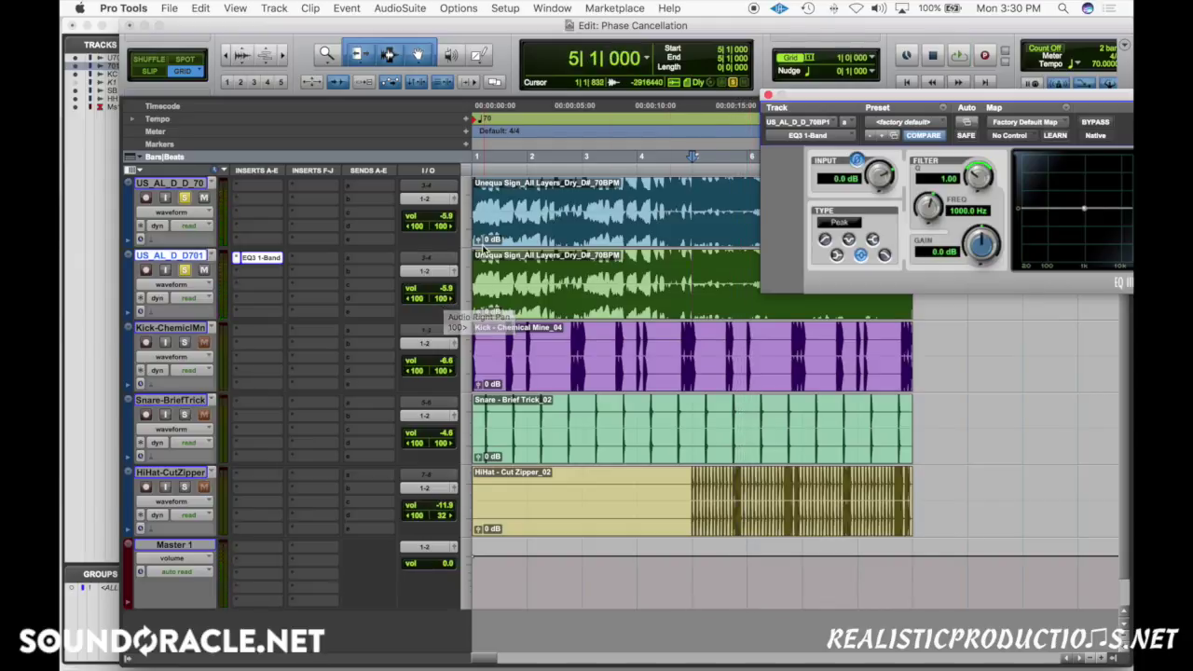
{"action": "left_click", "coordinate": [440, 233]}
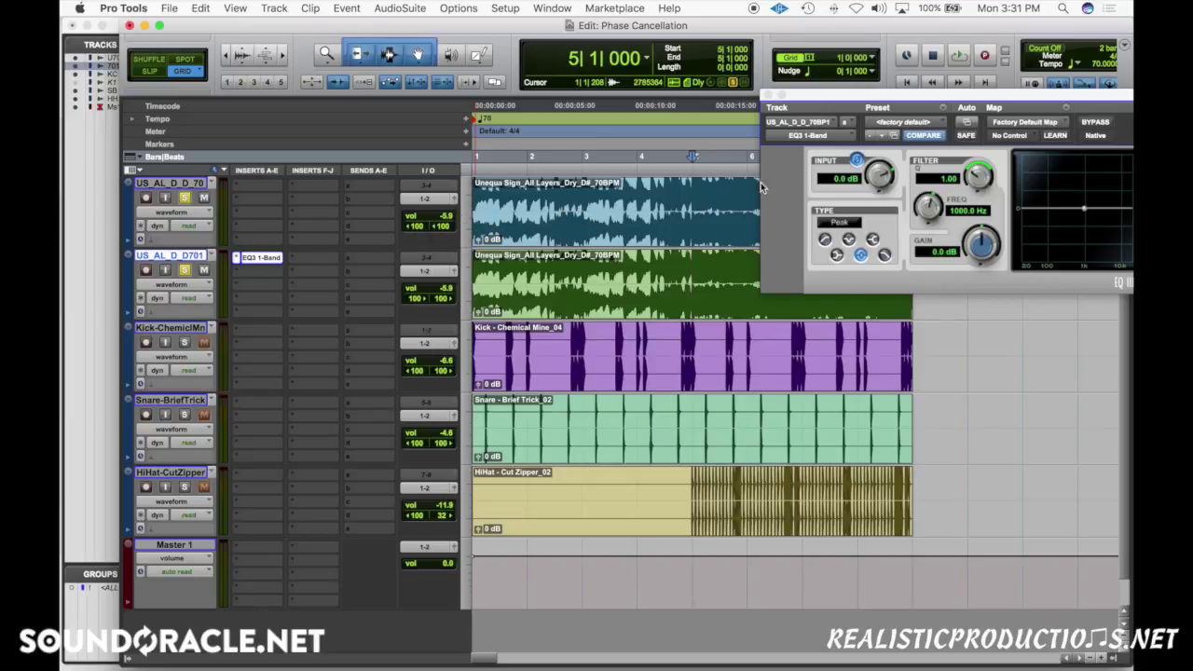
Play from just before bar 5 while bypassing and re-enabling the duplicate's EQ3 1-Band insert to compare
{"action": "left_click", "coordinate": [691, 198]}
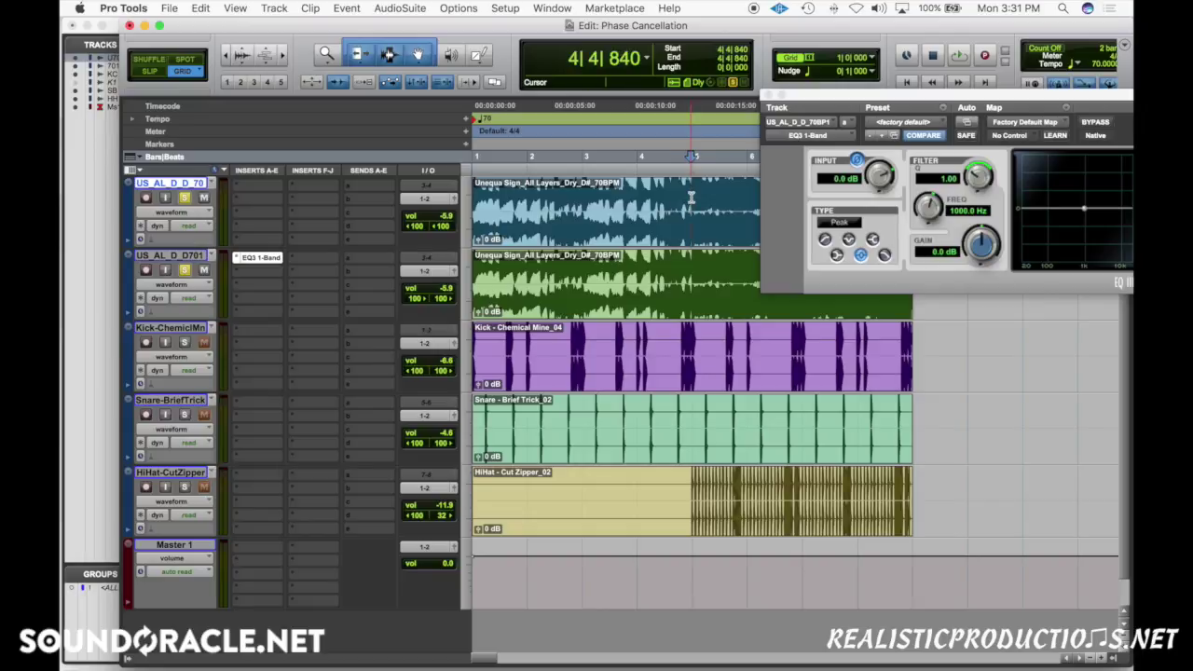
{"action": "key", "text": "space"}
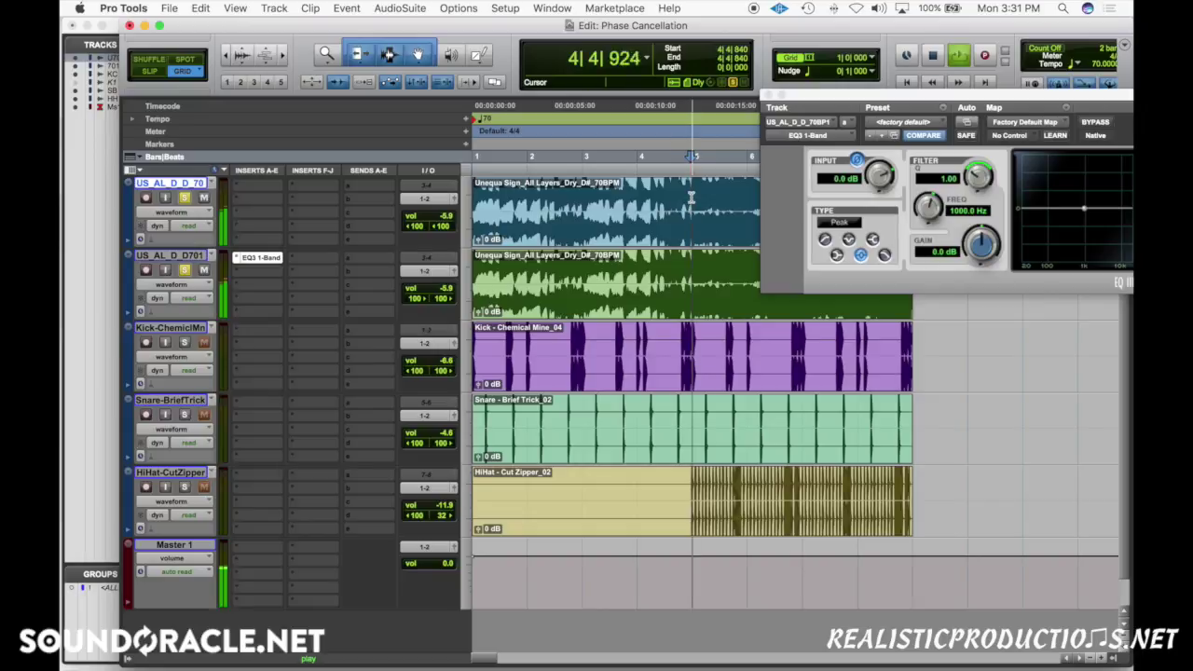
{"action": "left_click", "coordinate": [262, 258], "text": "super"}
{"action": "left_click", "coordinate": [262, 258], "text": "super"}
{"action": "key", "text": "space"}
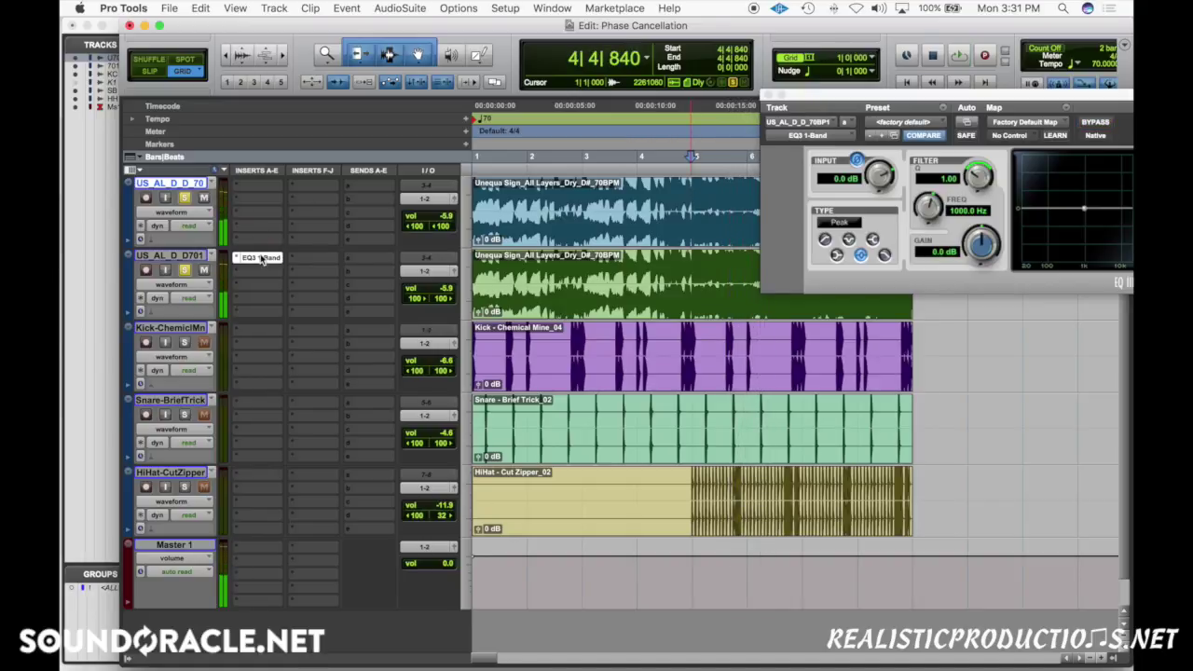
Insert the stereo BDL Panipulator plug-in on the Master 1 track's first insert and move its window clear of the melody tracks
{"action": "left_click", "coordinate": [263, 550]}
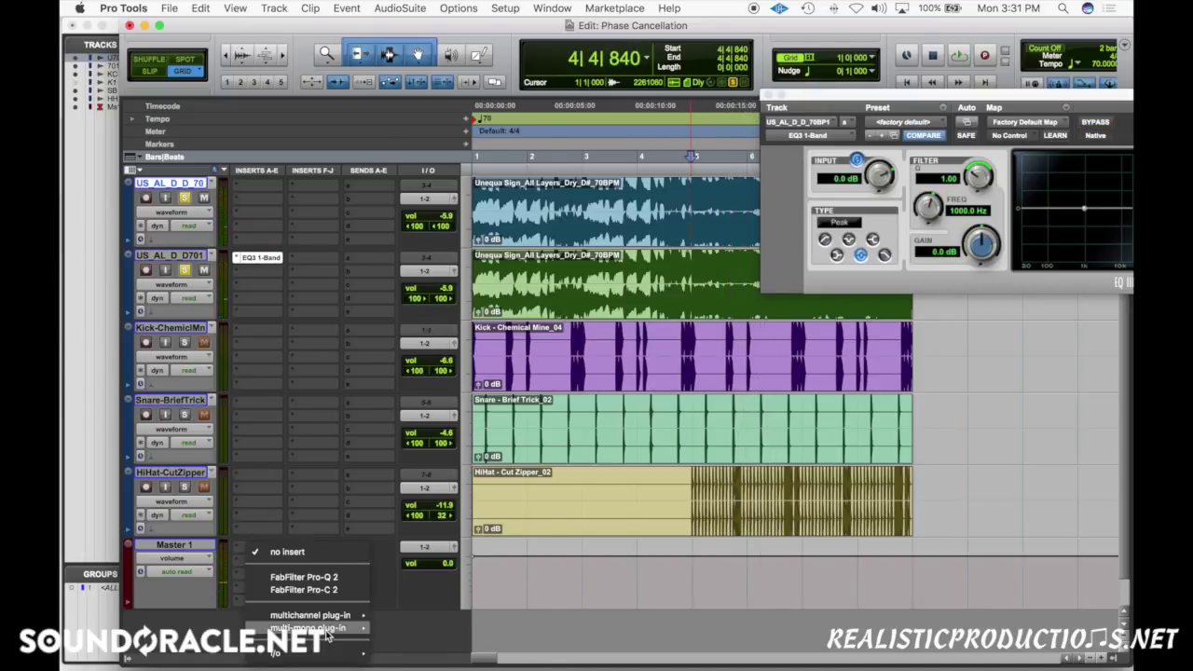
{"action": "mouse_move", "coordinate": [327, 619]}
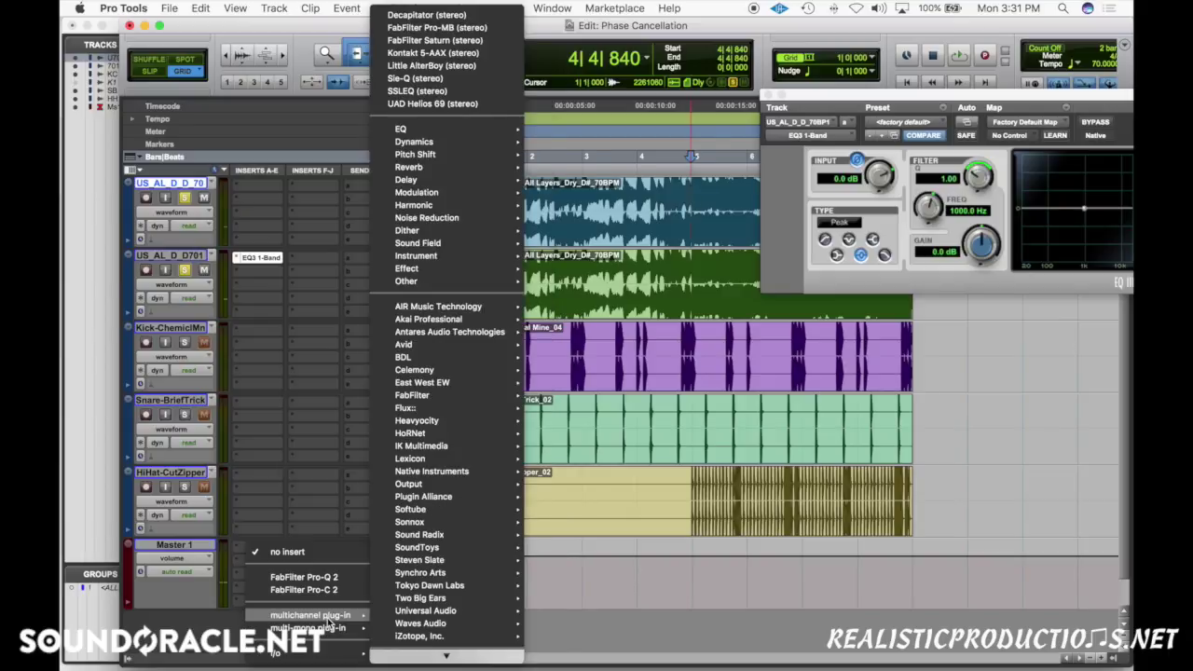
{"action": "mouse_move", "coordinate": [519, 361]}
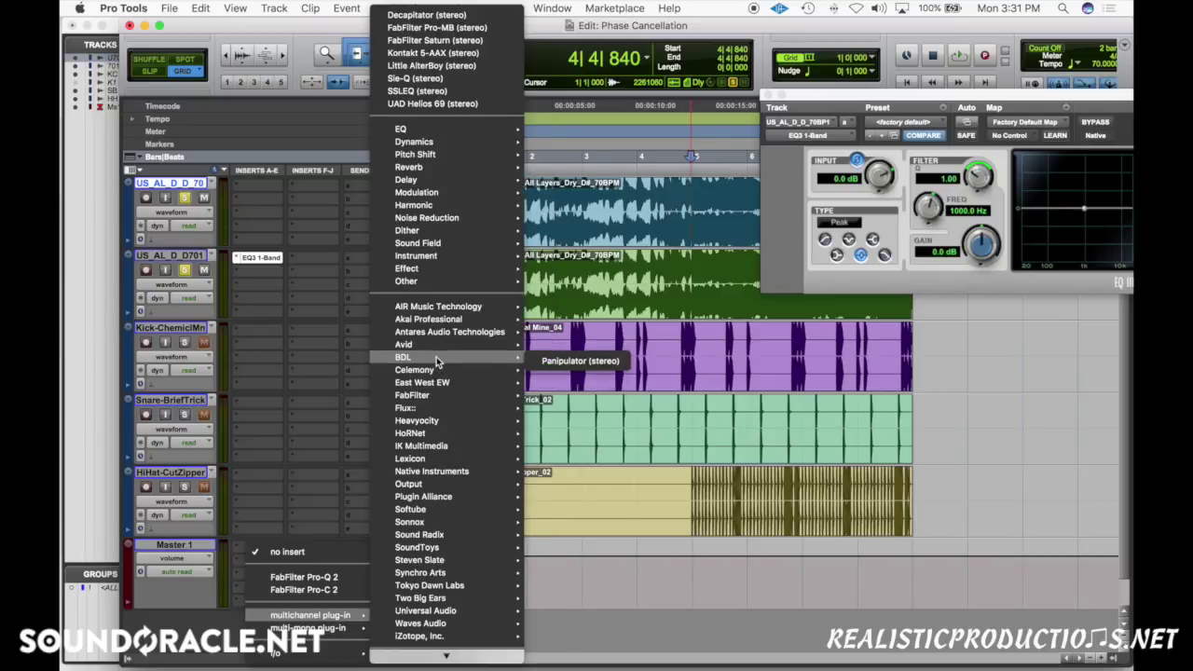
{"action": "left_click", "coordinate": [577, 361]}
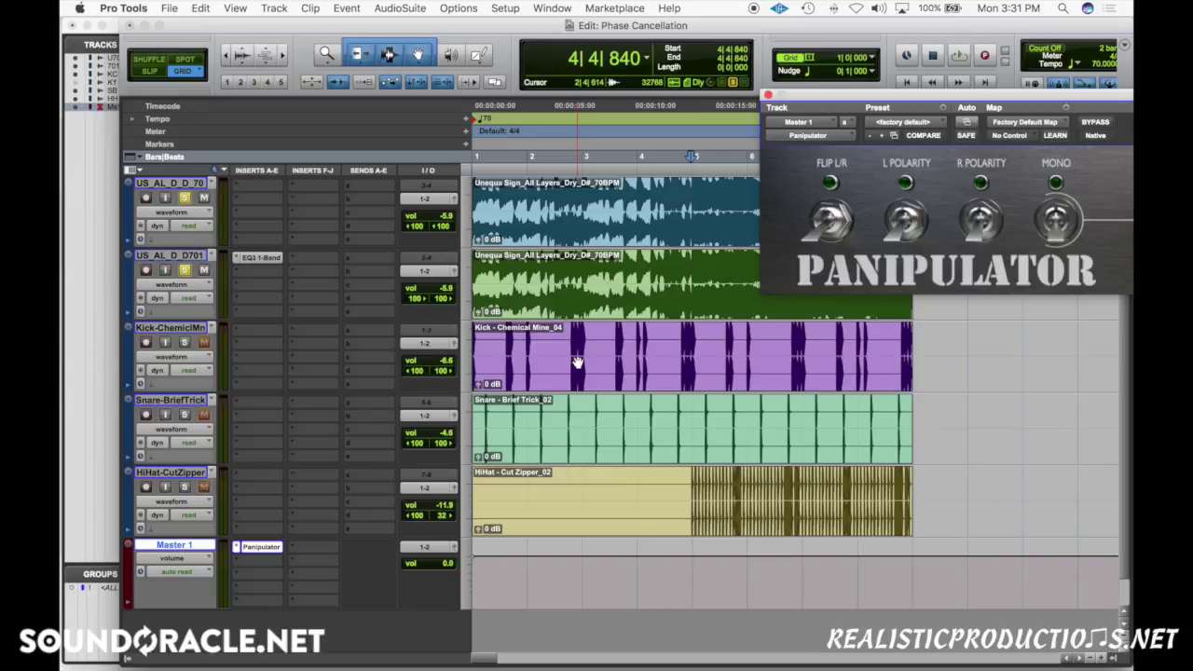
{"action": "left_click_drag", "start_coordinate": [977, 107], "coordinate": [701, 338]}
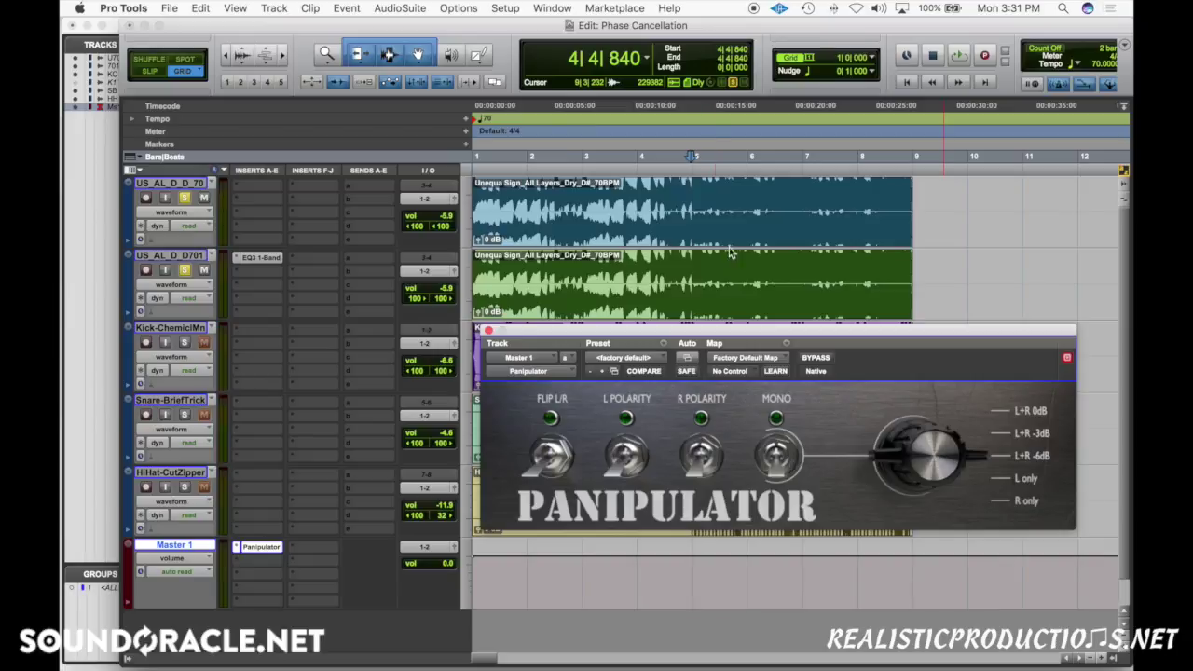
Play the soloed melody tracks from bar 5, comparing the Panipulator's mono switch on and off
{"action": "left_click", "coordinate": [689, 194]}
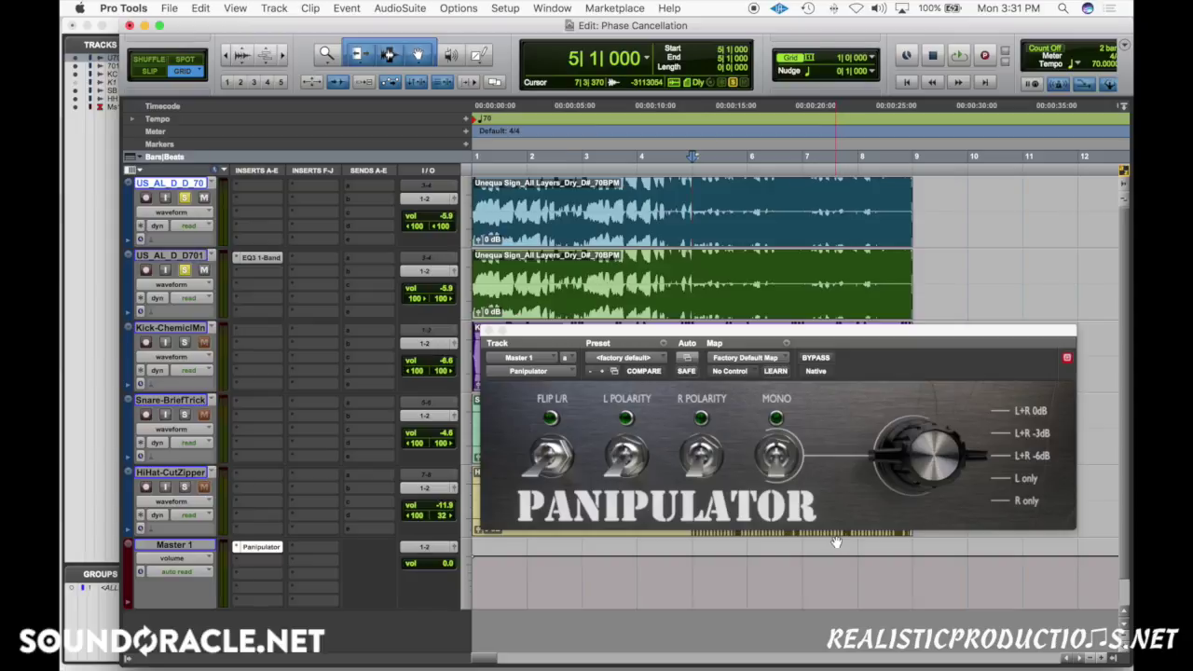
{"action": "key", "text": "space"}
{"action": "left_click", "coordinate": [778, 457]}
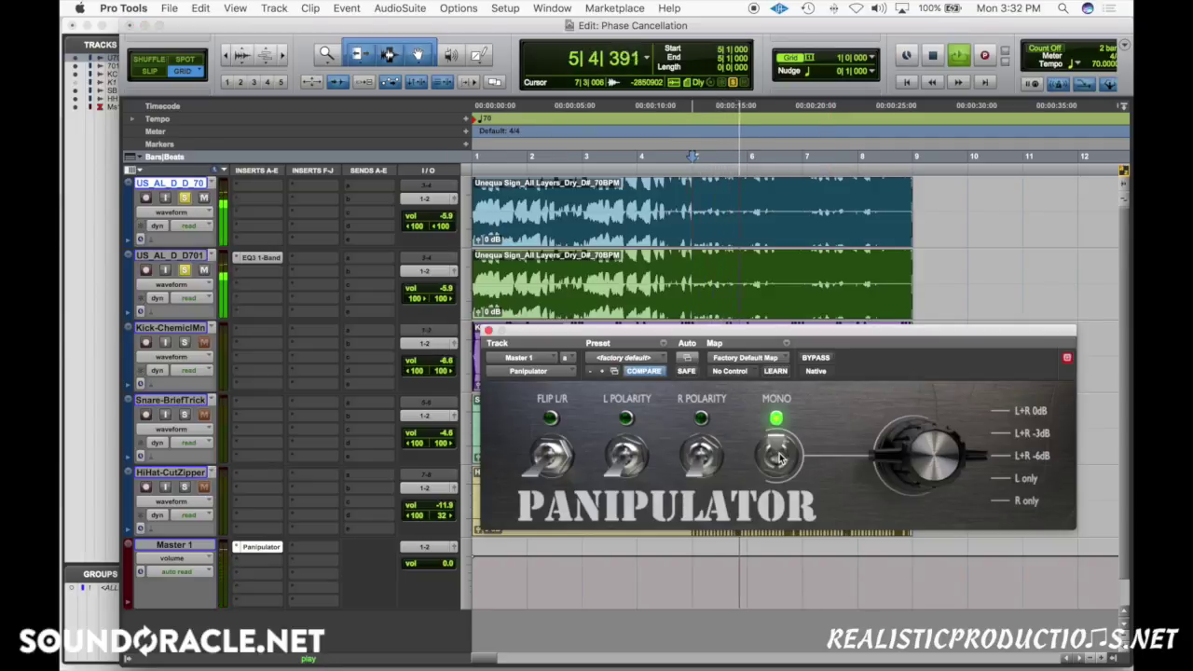
{"action": "key", "text": "space"}
{"action": "left_click", "coordinate": [779, 457]}
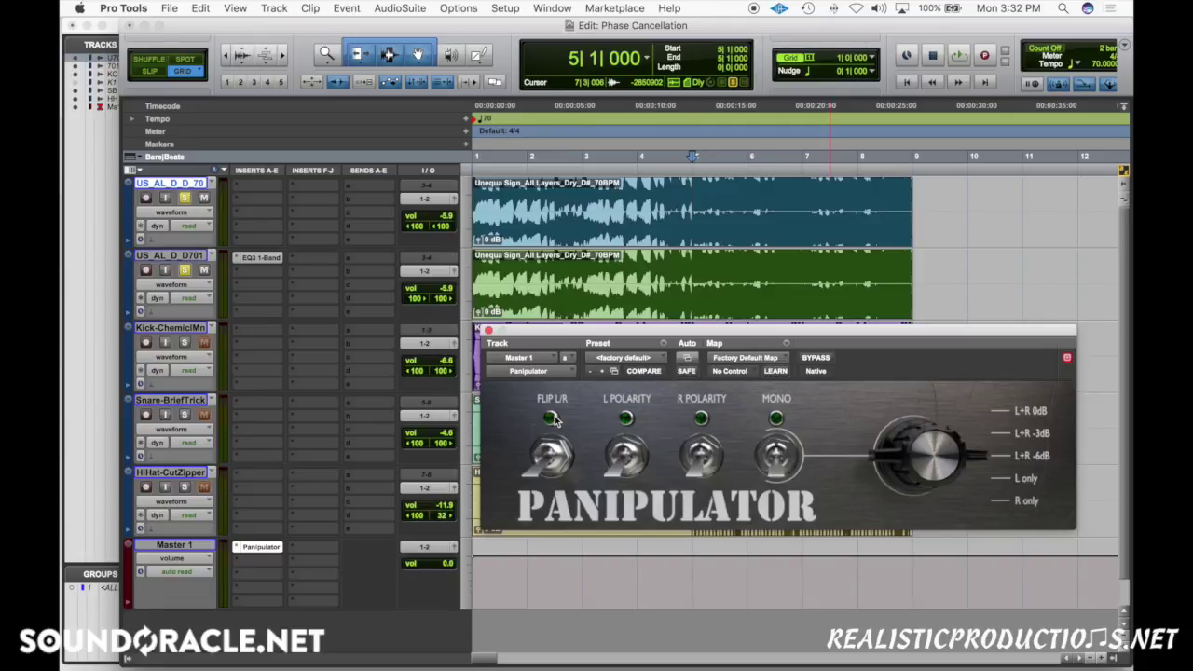
{"action": "key", "text": "space"}
Close the Panipulator window, clear all solos and remove the EQ3 1-Band plug-in from the duplicate melody track
{"action": "left_click", "coordinate": [489, 331]}
{"action": "left_click", "coordinate": [185, 199], "text": "alt"}
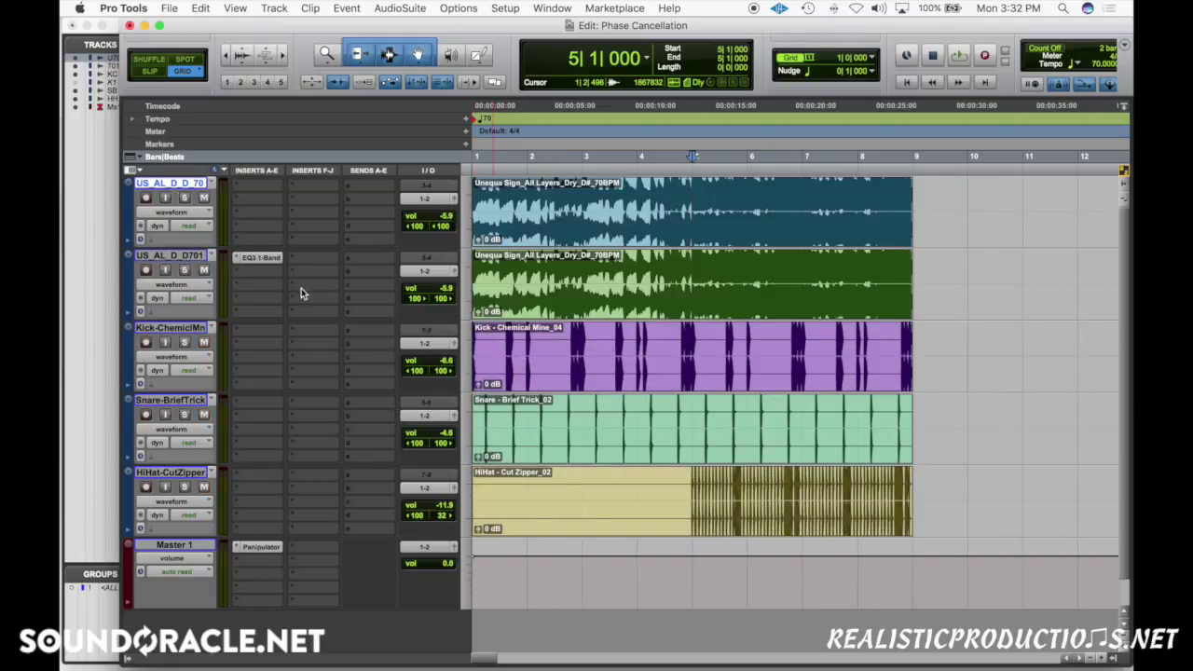
{"action": "left_click", "coordinate": [251, 258]}
{"action": "left_click", "coordinate": [277, 196]}
Duplicate the kick track and set the height of both kick tracks to fit to window
{"action": "left_click", "coordinate": [183, 331]}
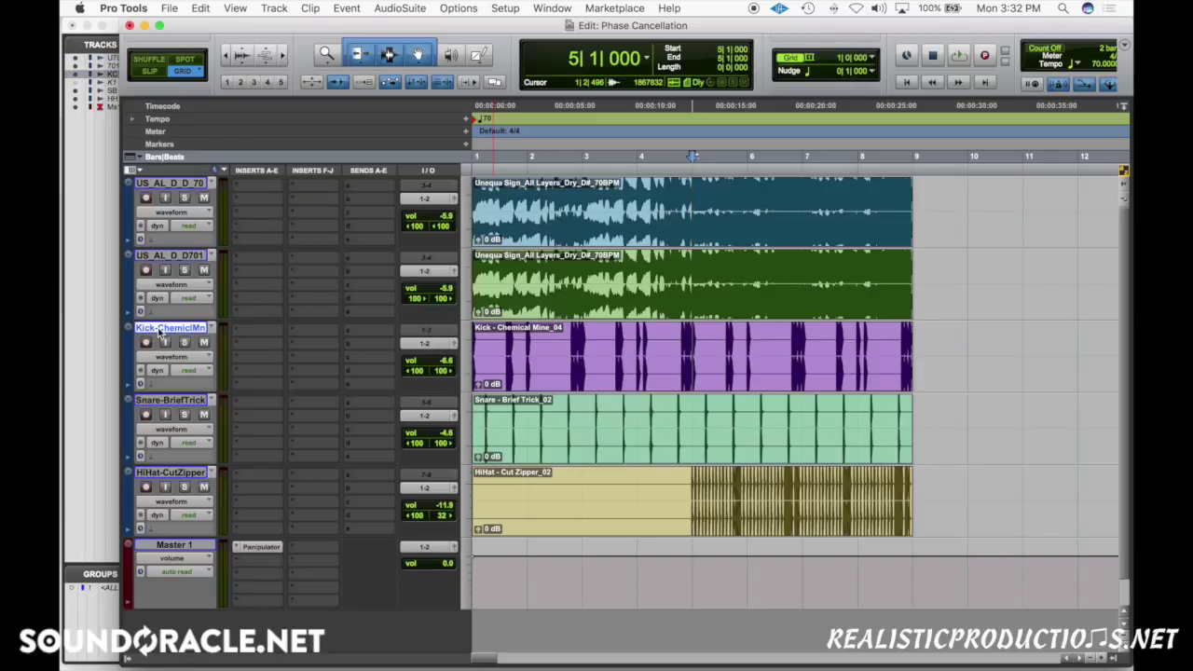
{"action": "right_click", "coordinate": [159, 334]}
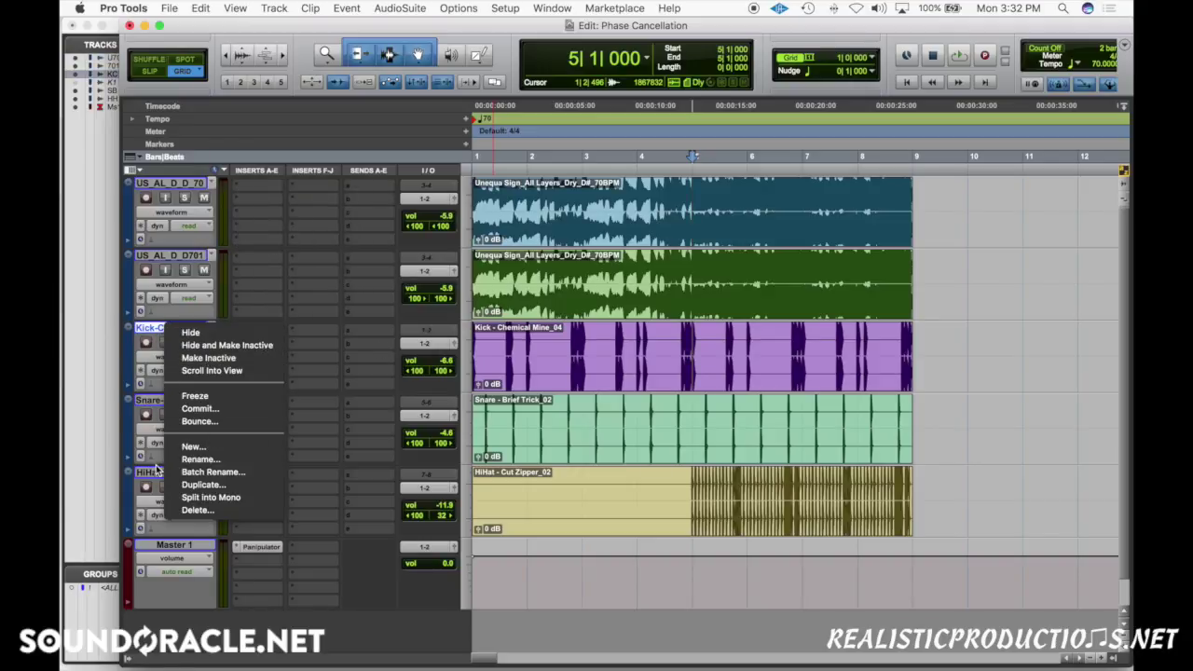
{"action": "left_click", "coordinate": [201, 485]}
{"action": "left_click", "coordinate": [644, 373]}
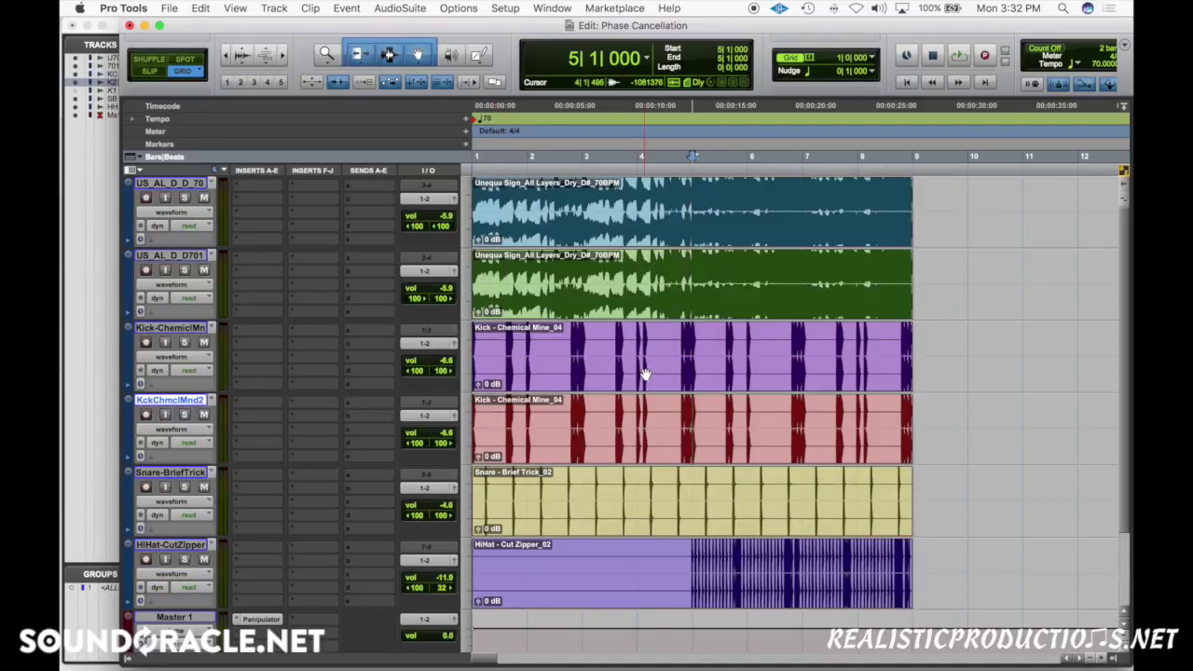
{"action": "left_click", "coordinate": [140, 334]}
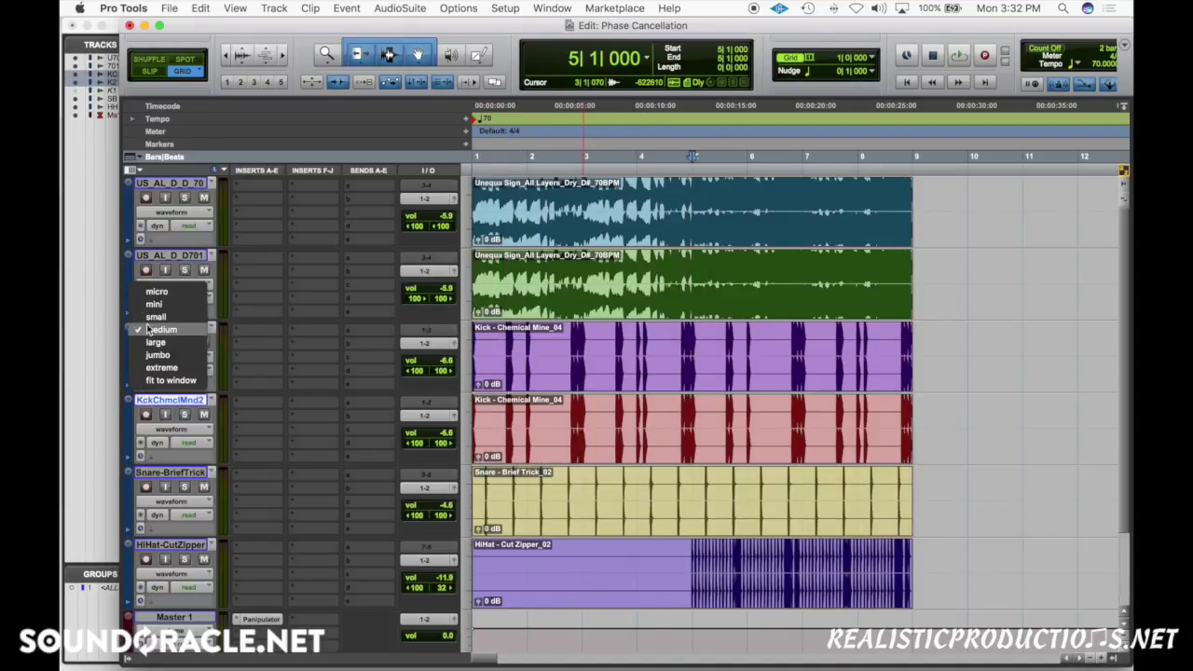
{"action": "left_click", "coordinate": [171, 381]}
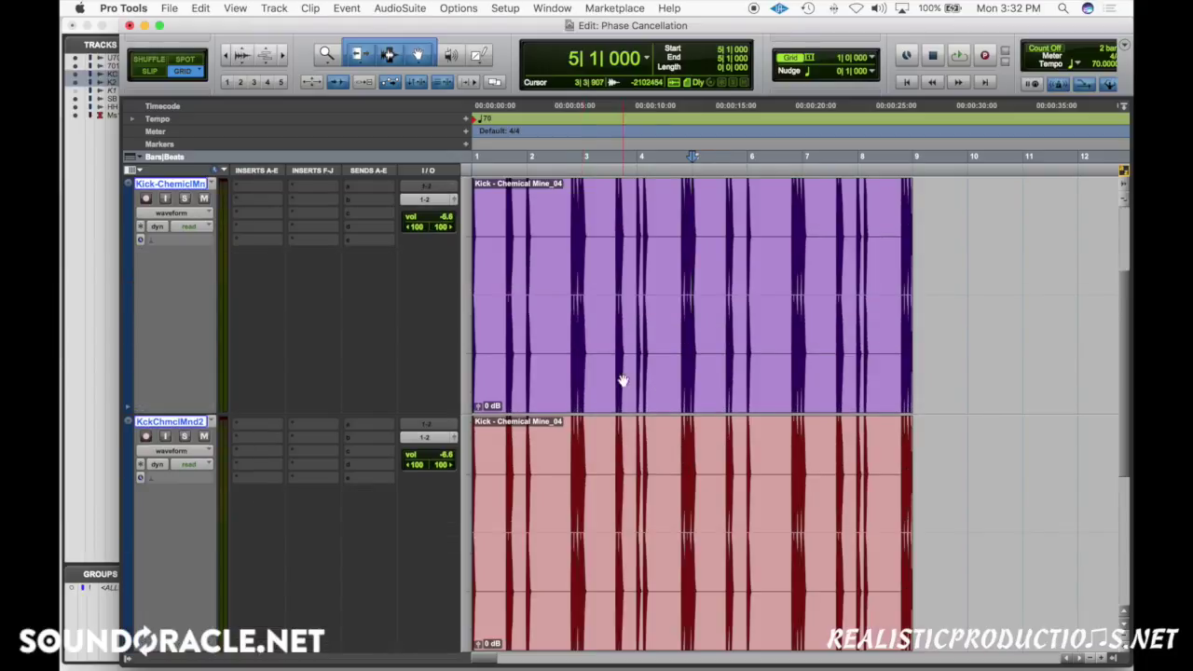
Examine the original and duplicate kick waveforms up close at the start of the session
{"action": "scroll", "coordinate": [623, 381], "scroll_direction": "up", "scroll_amount": 8}
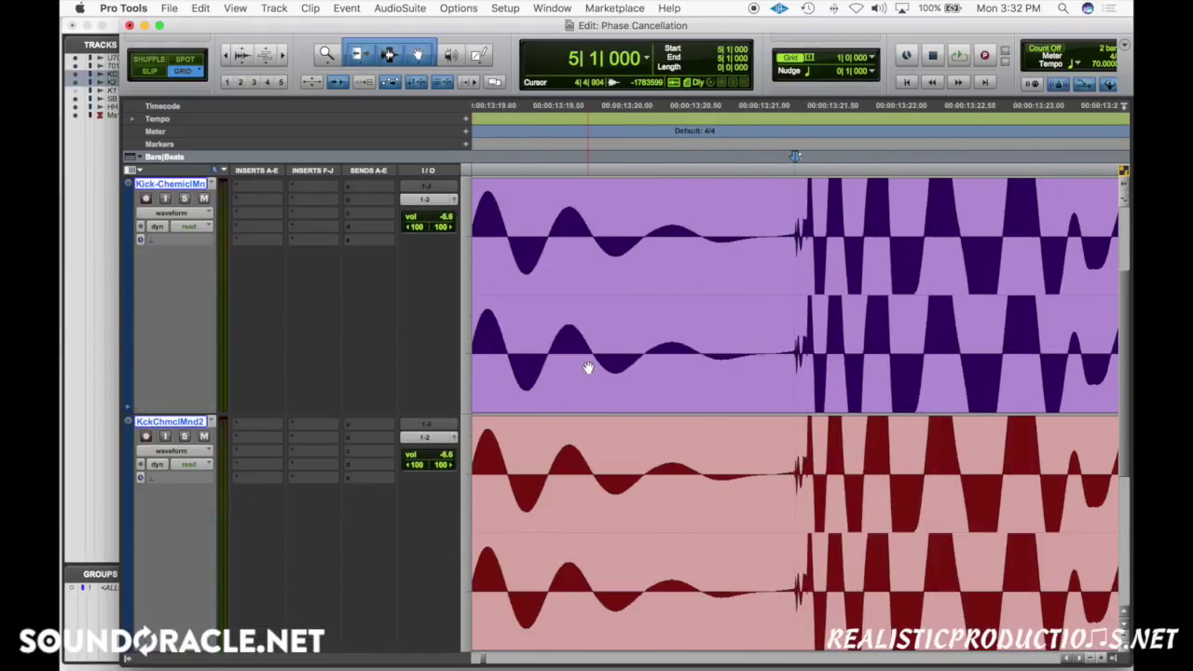
{"action": "key", "text": "Return"}
{"action": "scroll", "coordinate": [588, 368], "scroll_direction": "up", "scroll_amount": 2}
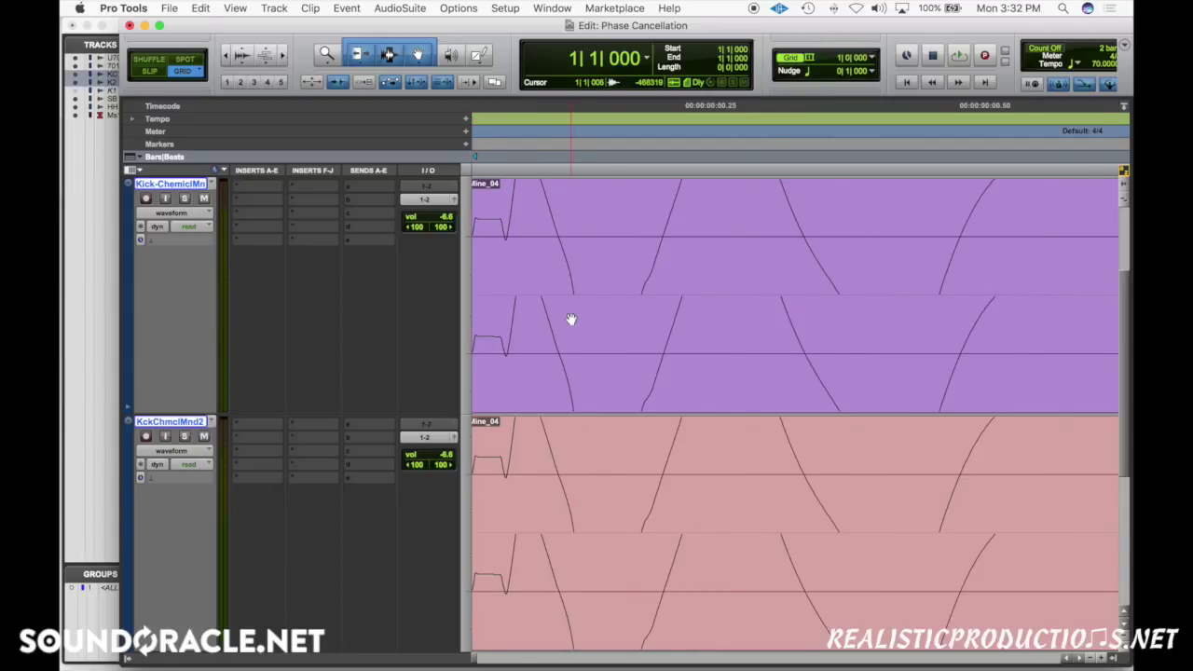
{"action": "scroll", "coordinate": [570, 320], "scroll_direction": "down", "scroll_amount": 5}
{"action": "scroll", "coordinate": [578, 327], "scroll_direction": "up", "scroll_amount": 8}
{"action": "scroll", "coordinate": [592, 336], "scroll_direction": "down", "scroll_amount": 4}
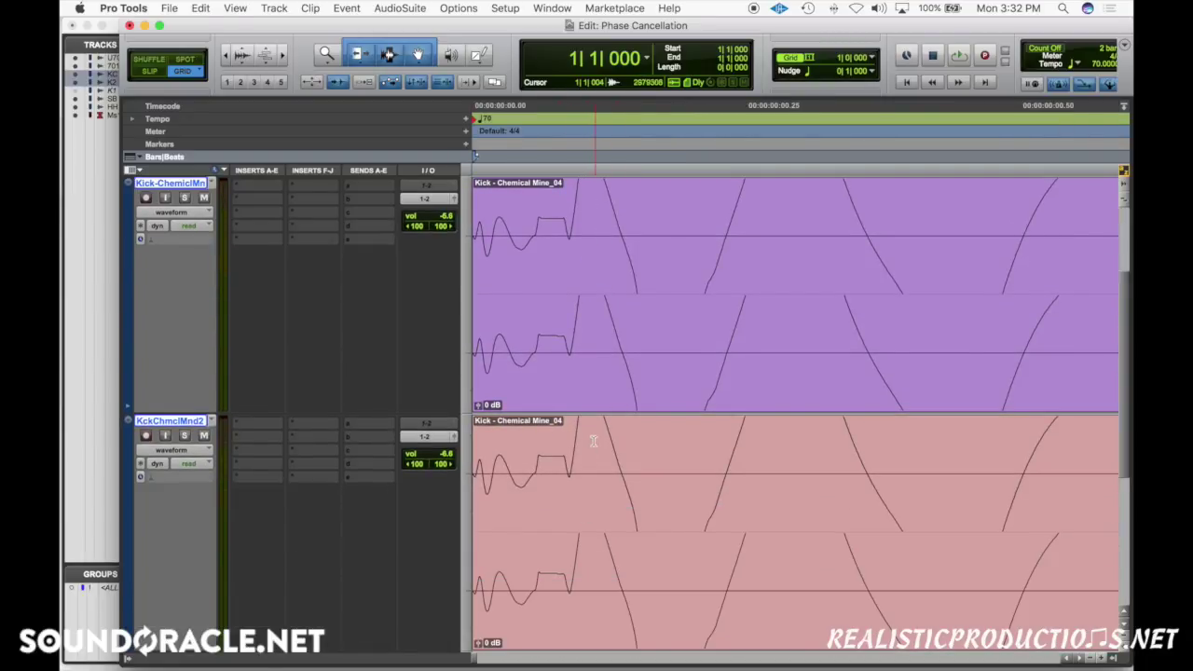
{"action": "scroll", "coordinate": [632, 355], "scroll_direction": "up", "scroll_amount": 2}
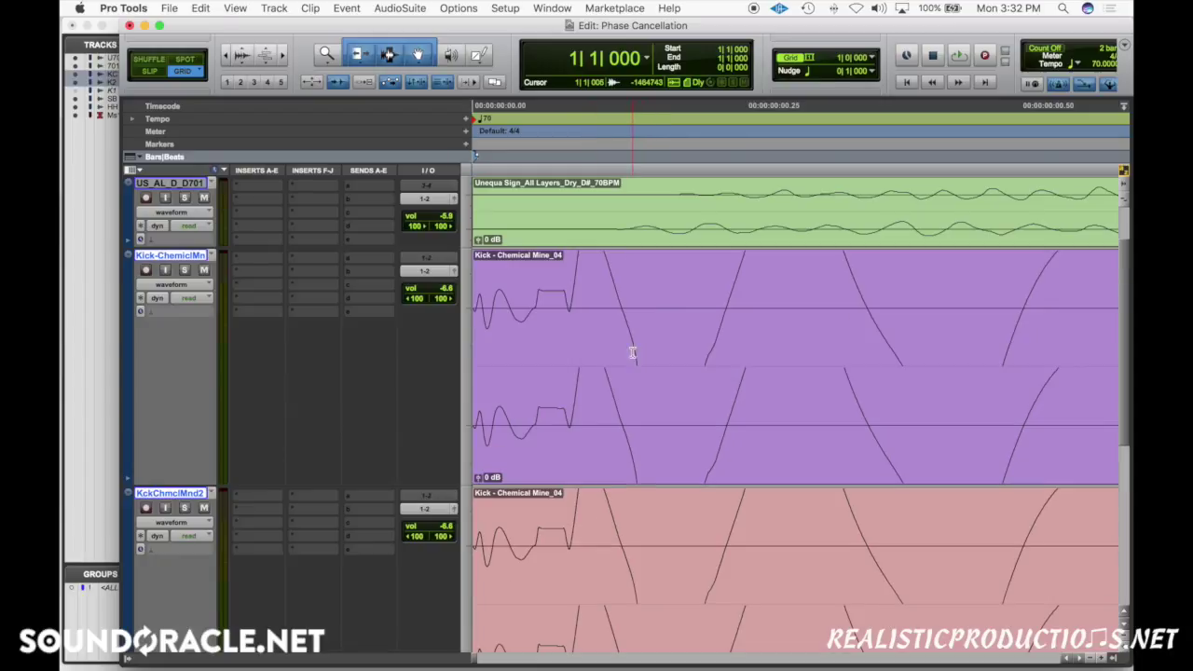
{"action": "scroll", "coordinate": [667, 604], "scroll_direction": "down", "scroll_amount": 2}
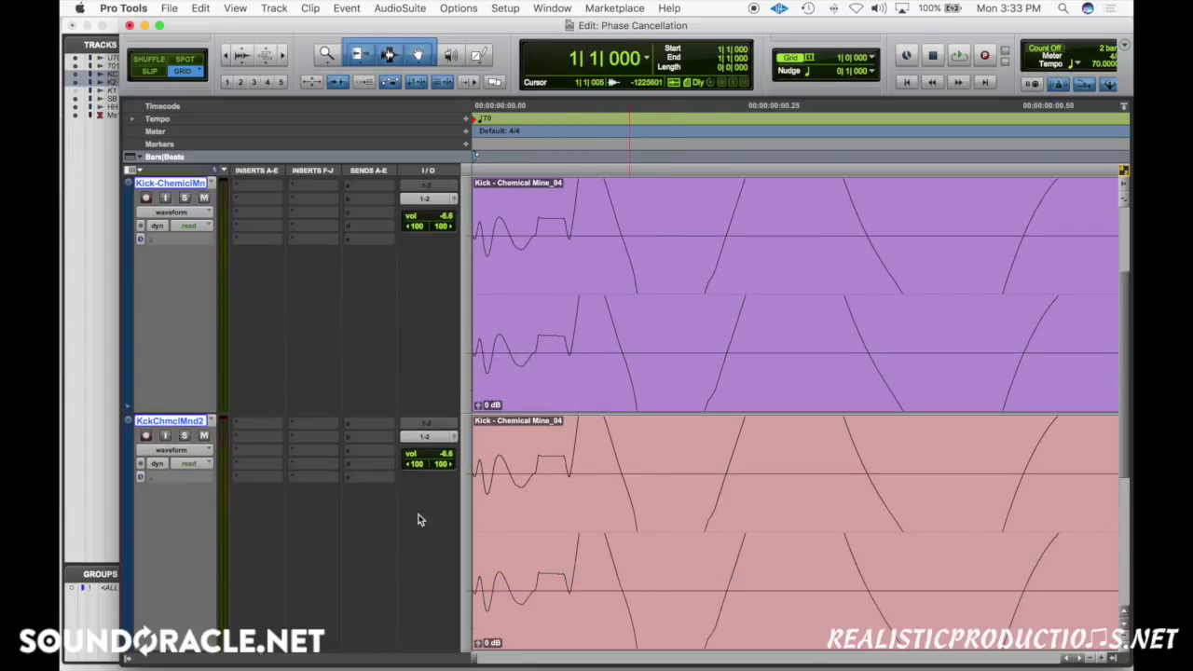
Insert the stereo EQ3 1-Band plug-in on the duplicate kick track's first insert and invert the phase of its input
{"action": "left_click", "coordinate": [253, 426]}
{"action": "mouse_move", "coordinate": [329, 498]}
{"action": "mouse_move", "coordinate": [465, 345]}
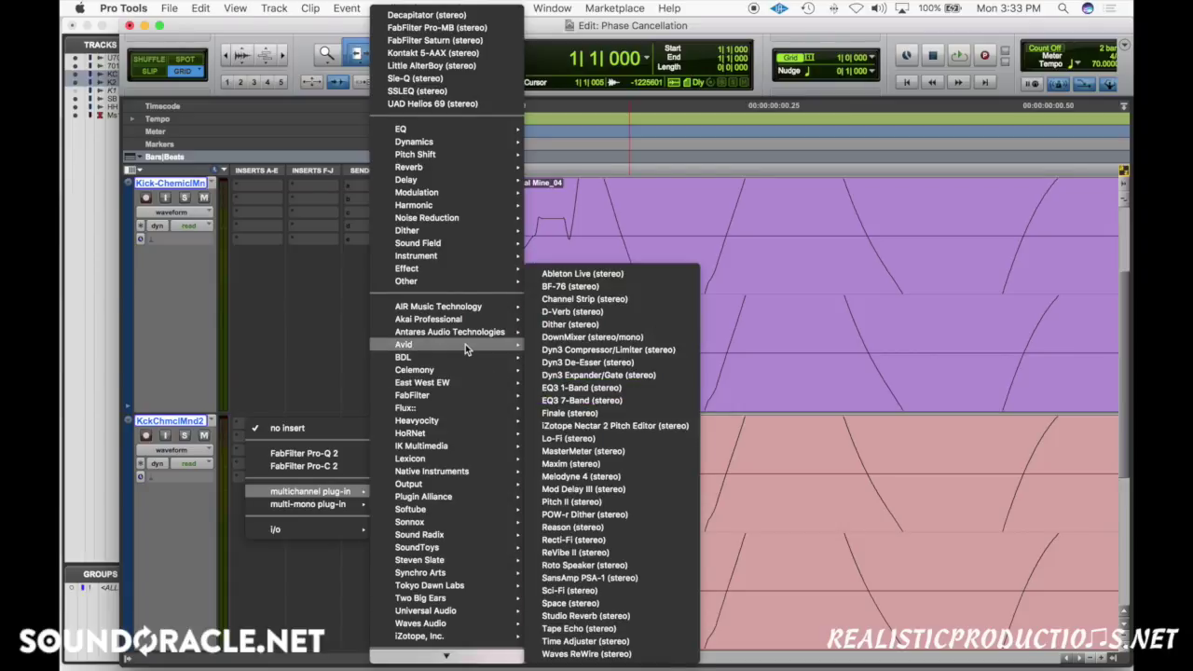
{"action": "left_click", "coordinate": [596, 386]}
{"action": "left_click", "coordinate": [578, 396]}
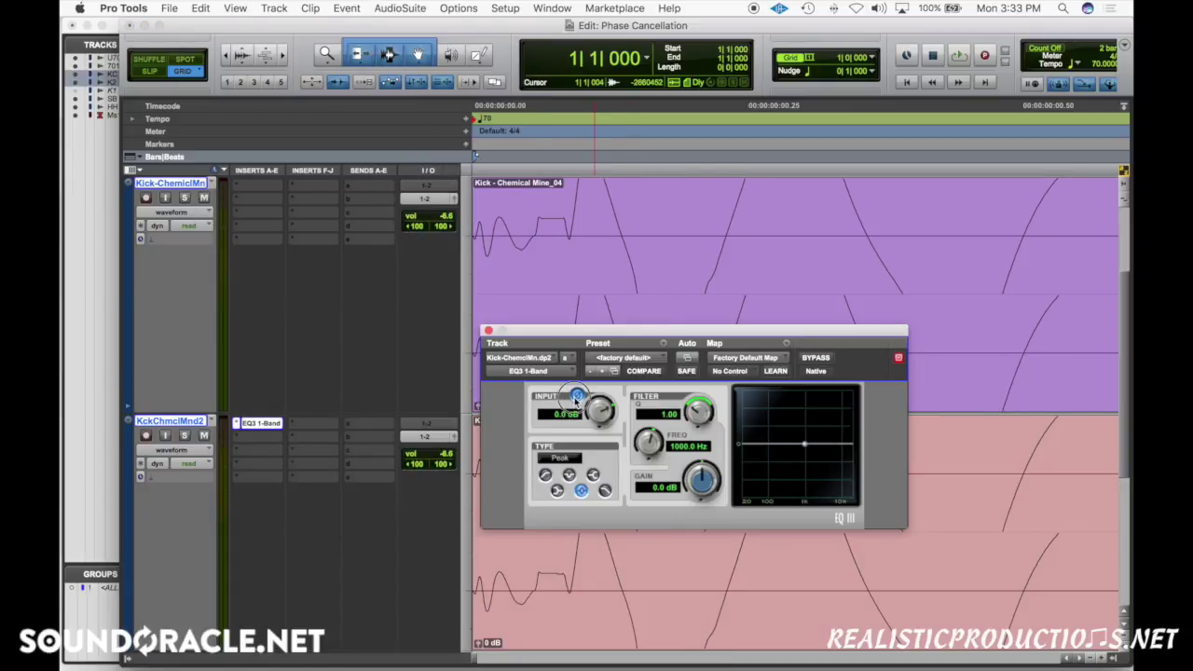
Commit the duplicate kick track offline with clips consolidated and the source track hidden and made inactive
{"action": "left_click", "coordinate": [197, 422]}
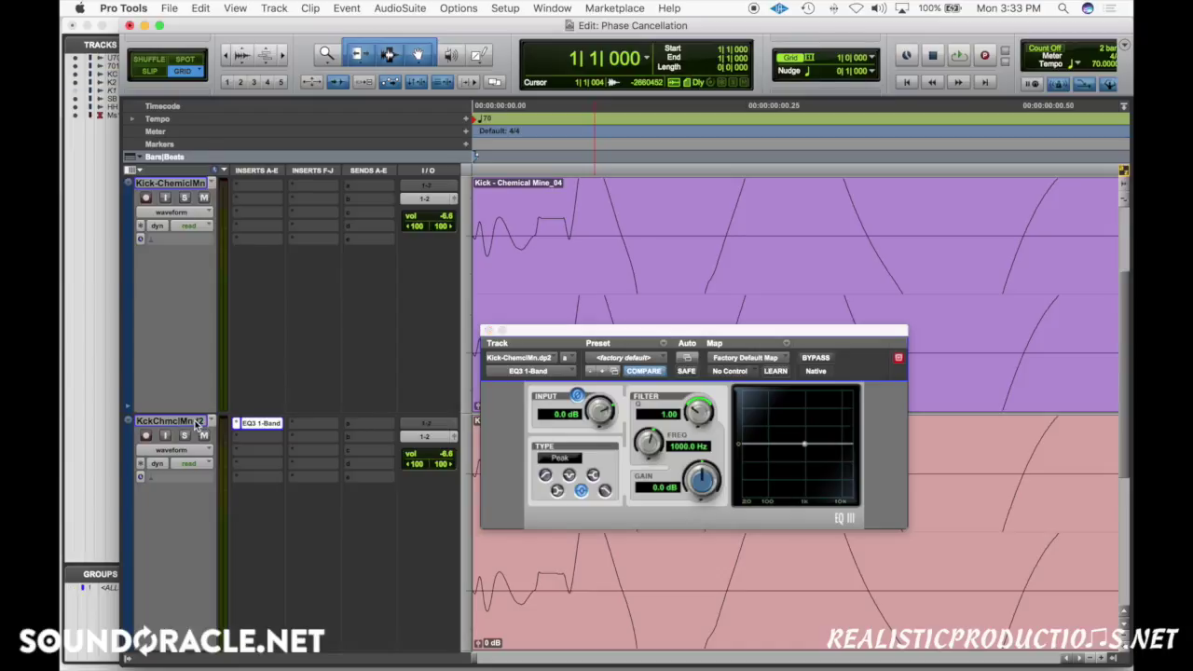
{"action": "key", "text": "alt+shift+c"}
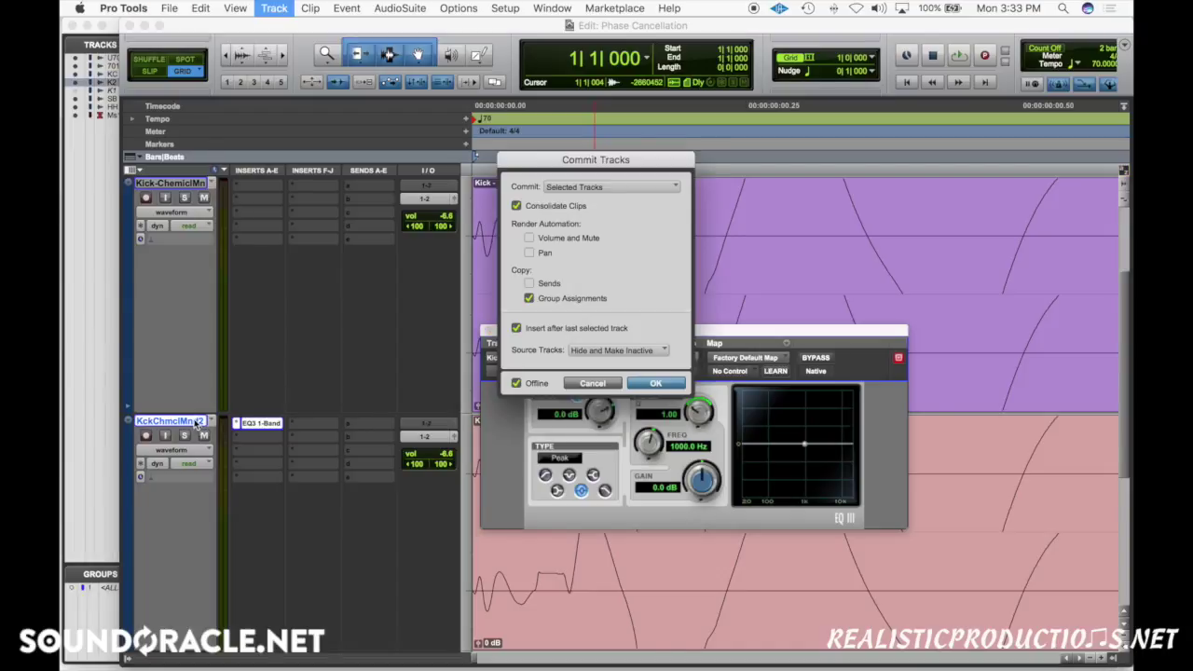
{"action": "left_click", "coordinate": [656, 385]}
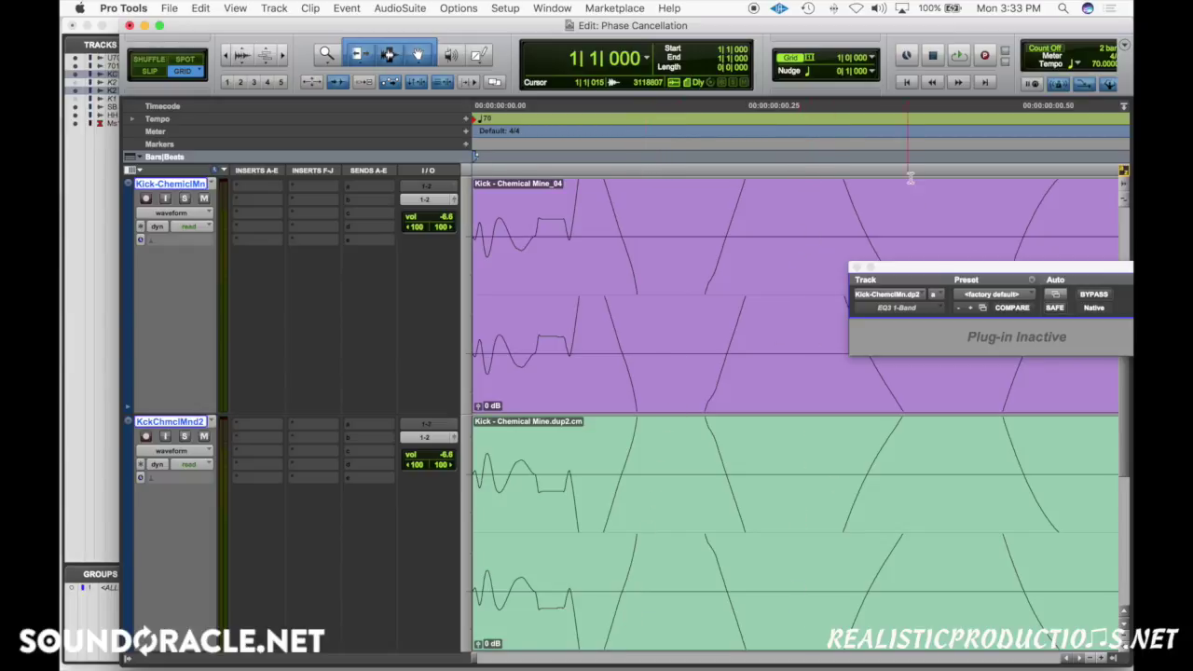
Play the original and committed kick tracks from the start of the session and solo both of them
{"action": "key", "text": "super+bracketleft"}
{"action": "key", "text": "space"}
{"action": "key", "text": "super+bracketleft"}
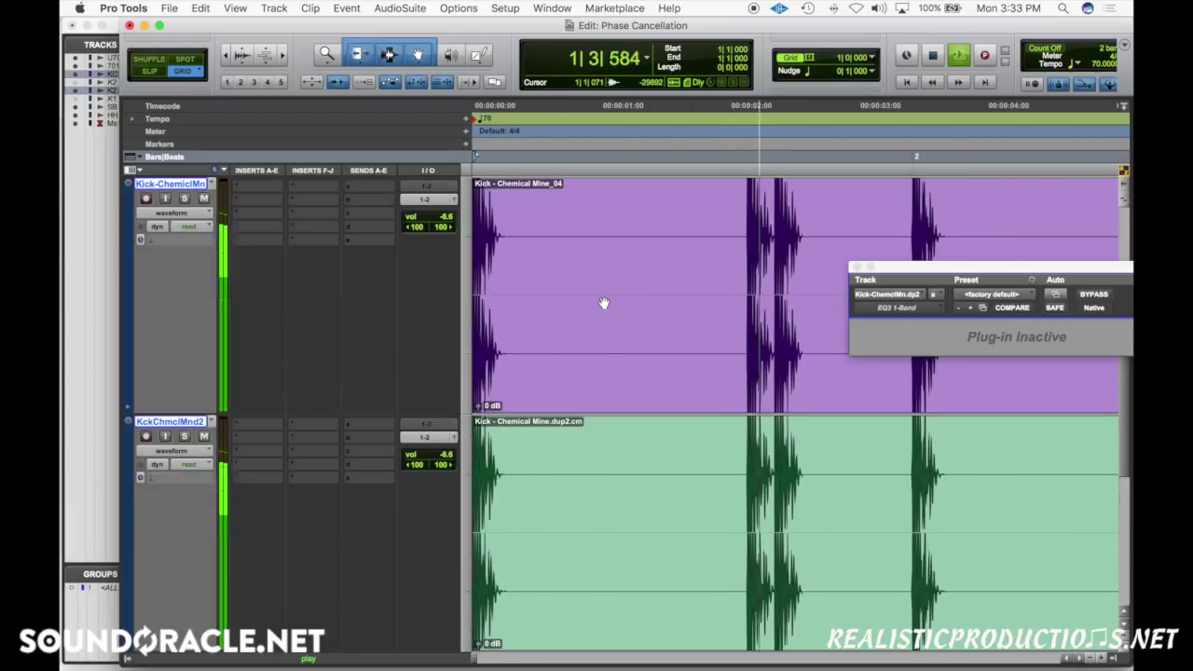
{"action": "left_click", "coordinate": [184, 198]}
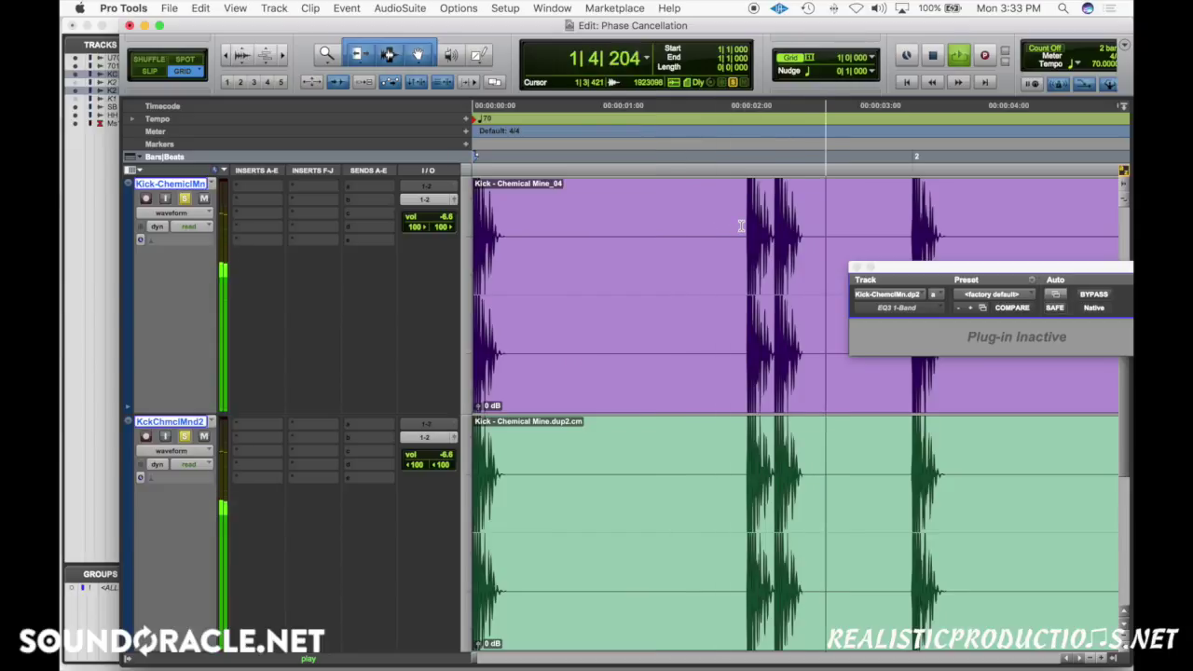
{"action": "key", "text": "space"}
Play a selection around the two kick hits late in bar 1, toggling the duplicate's solo and panning the original's left channel to the right
{"action": "left_click_drag", "start_coordinate": [735, 233], "coordinate": [839, 240]}
{"action": "key", "text": "space"}
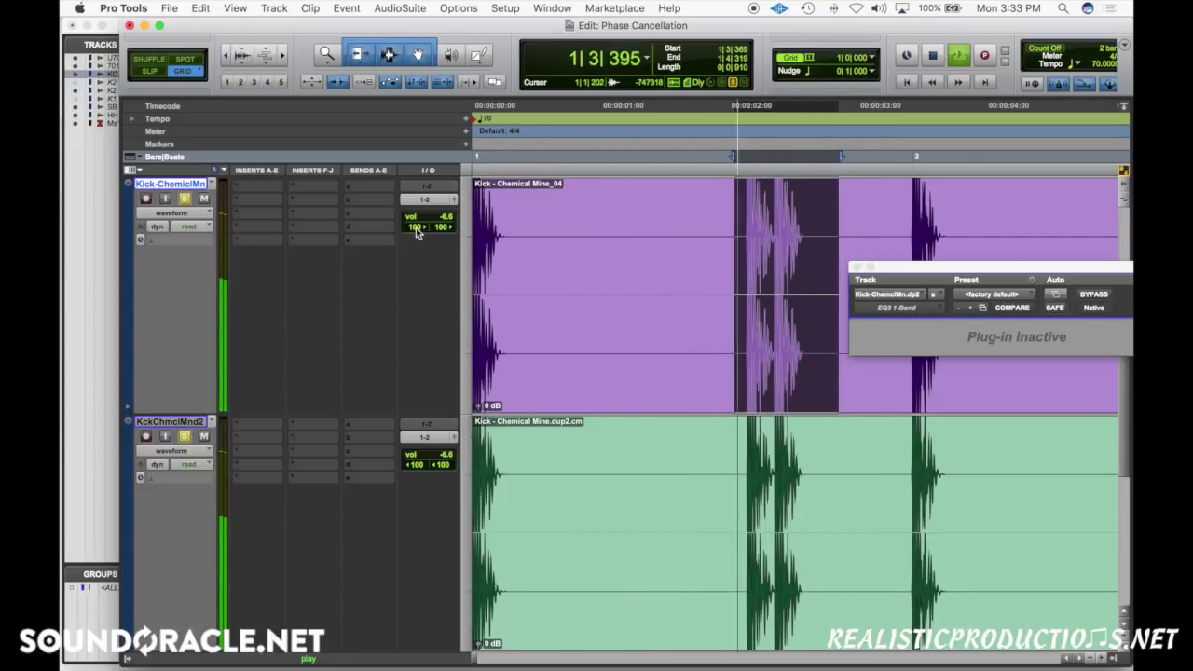
{"action": "left_click", "coordinate": [185, 436]}
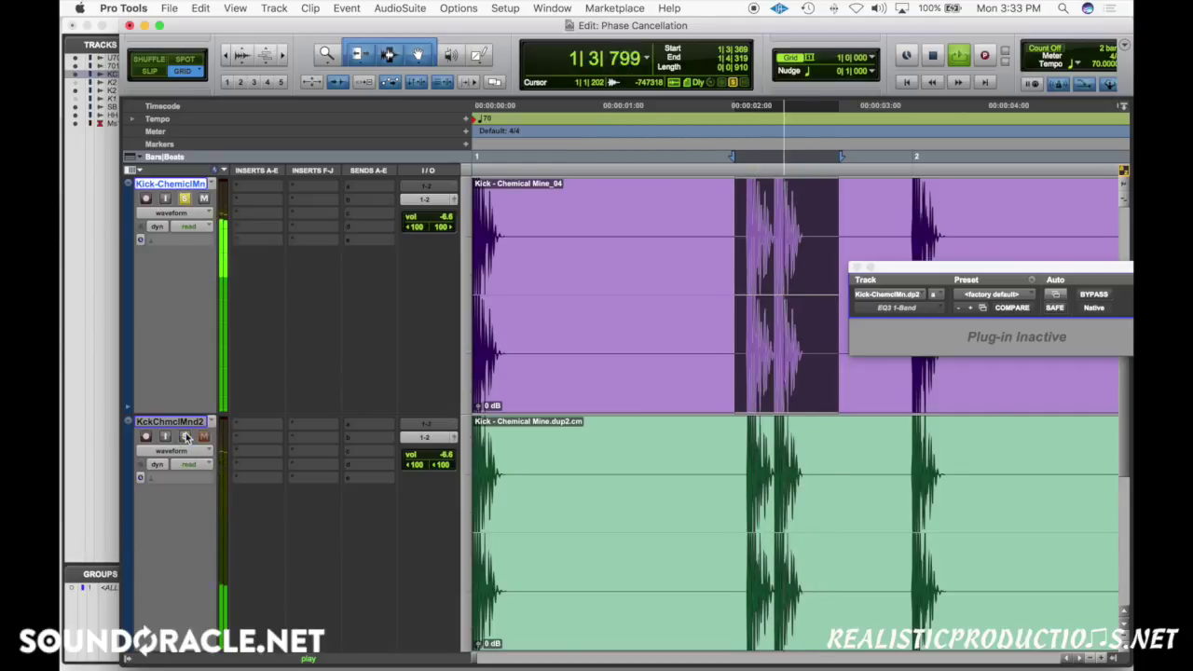
{"action": "left_click", "coordinate": [184, 436]}
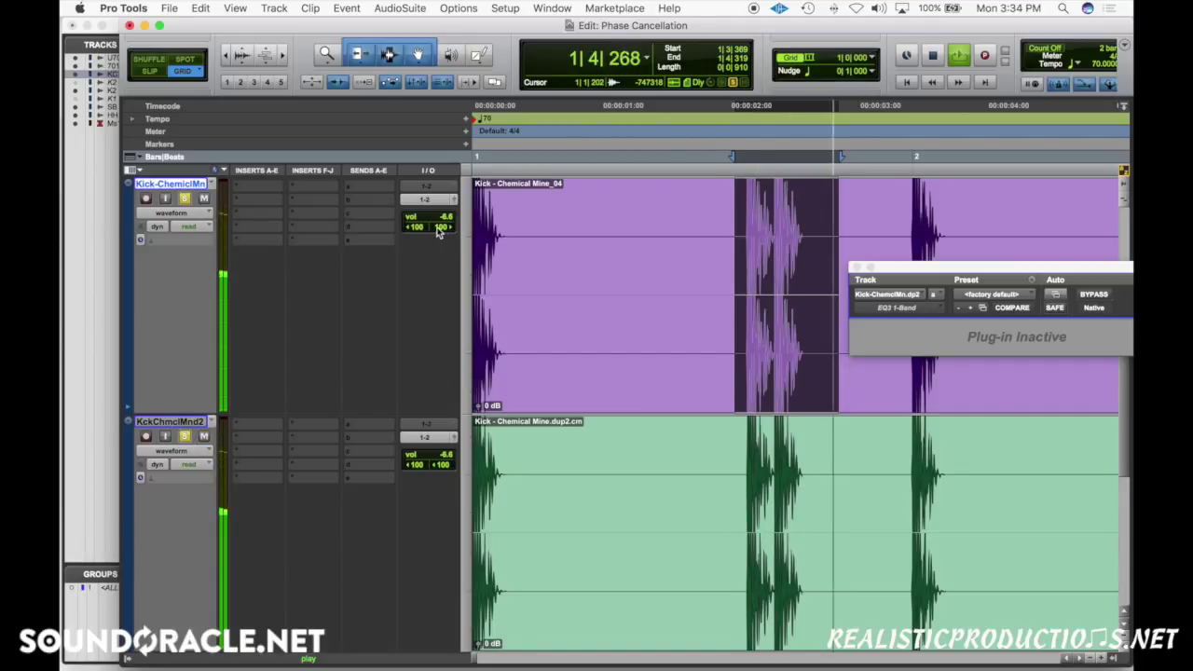
{"action": "left_click_drag", "start_coordinate": [421, 232], "coordinate": [660, 229]}
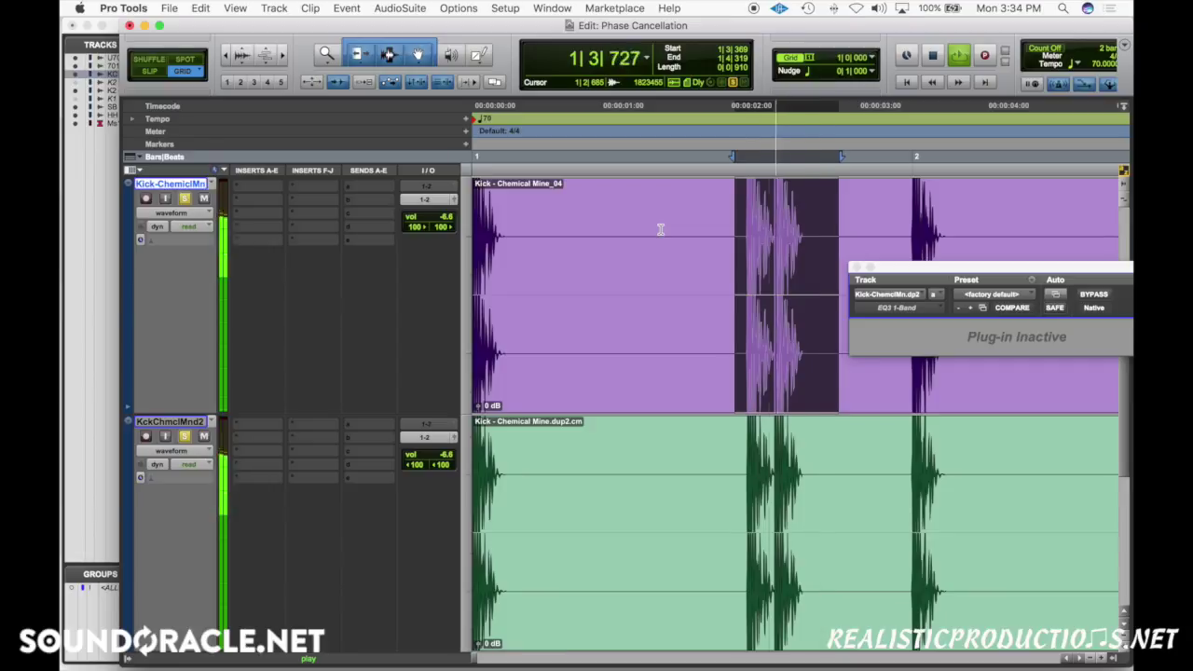
Insert the stereo EQ3 1-Band plug-in on the first insert of the committed duplicate kick track
{"action": "left_click", "coordinate": [259, 424]}
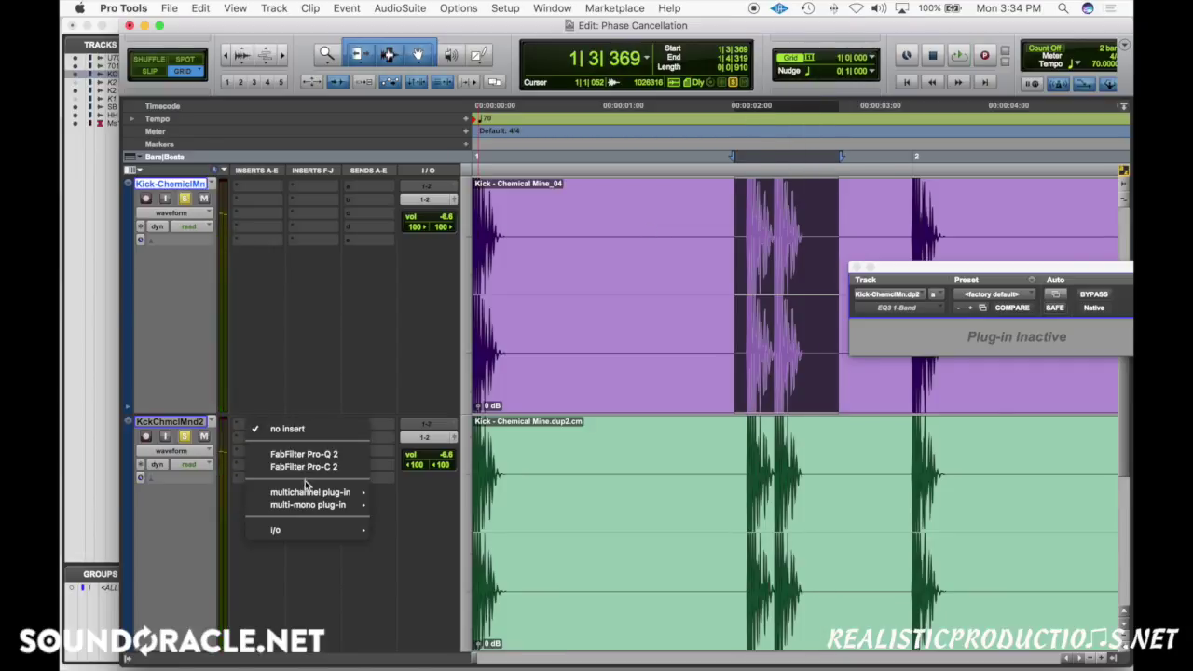
{"action": "mouse_move", "coordinate": [308, 491]}
{"action": "mouse_move", "coordinate": [424, 131]}
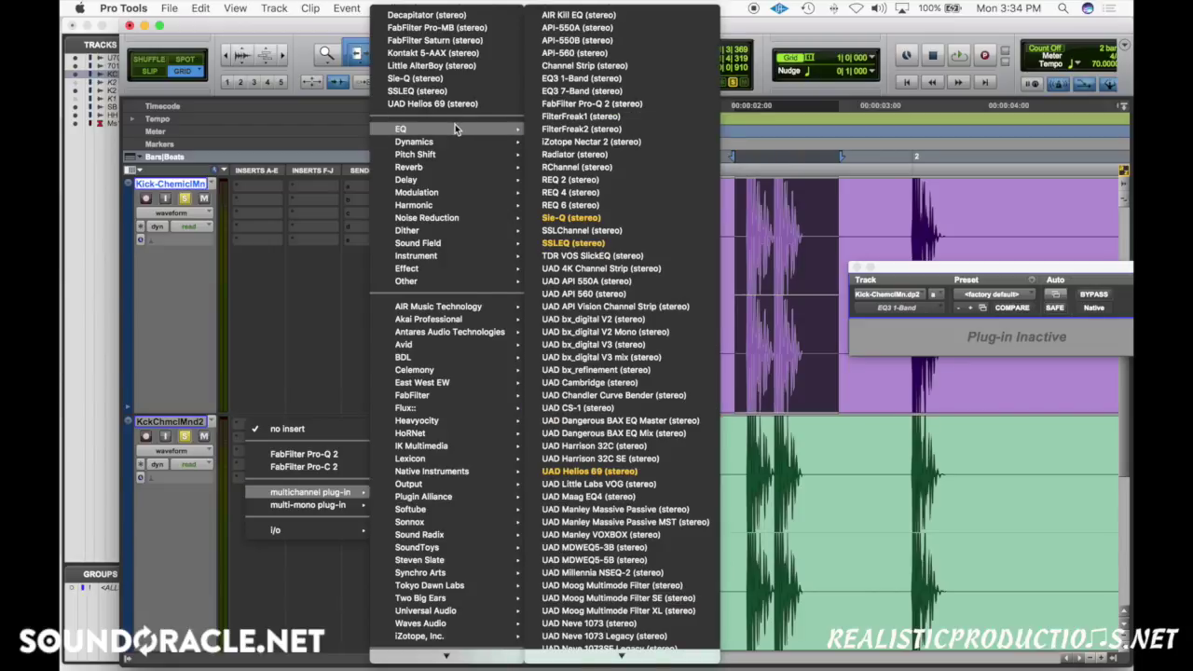
{"action": "left_click", "coordinate": [581, 78]}
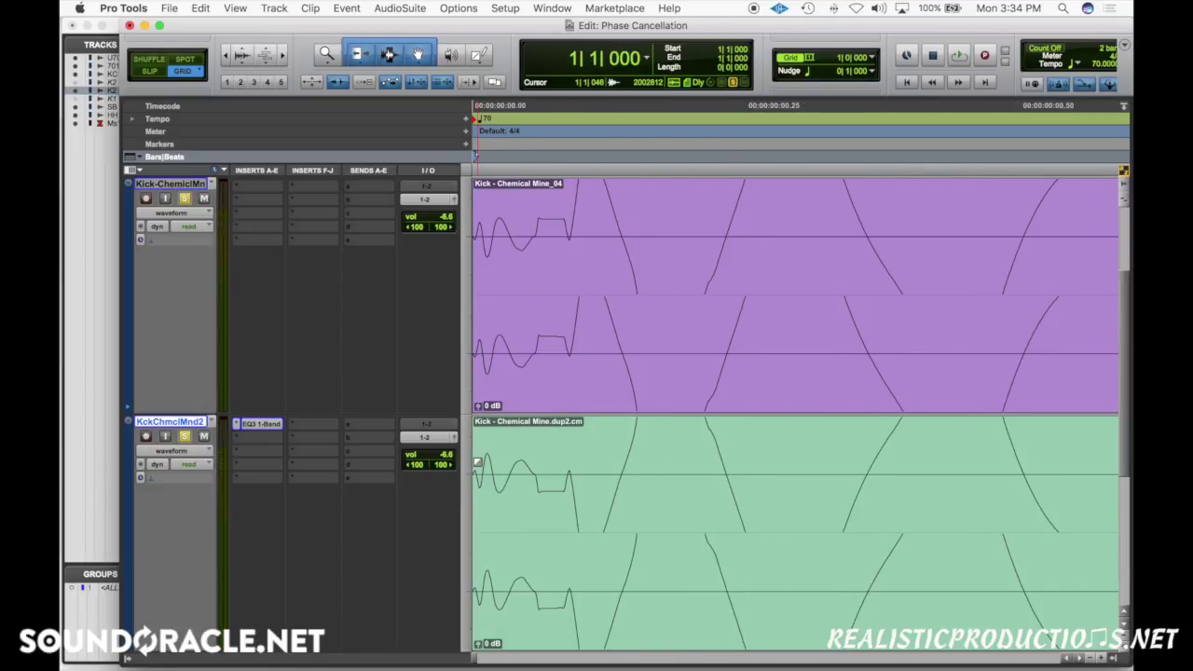
Select the entire committed clip on the duplicate kick track
{"action": "scroll", "coordinate": [477, 462], "scroll_direction": "down", "scroll_amount": 5}
{"action": "scroll", "coordinate": [550, 443], "scroll_direction": "up", "scroll_amount": 5}
{"action": "scroll", "coordinate": [550, 444], "scroll_direction": "down", "scroll_amount": 5}
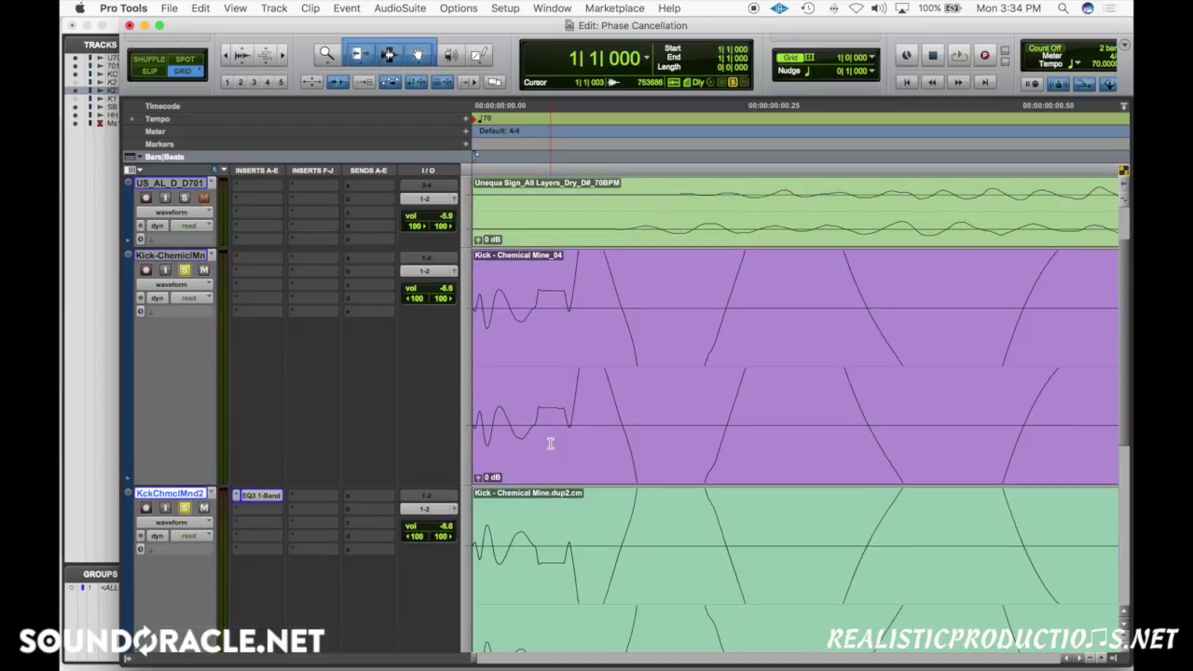
{"action": "scroll", "coordinate": [550, 444], "scroll_direction": "up", "scroll_amount": 5}
{"action": "left_click", "coordinate": [550, 610]}
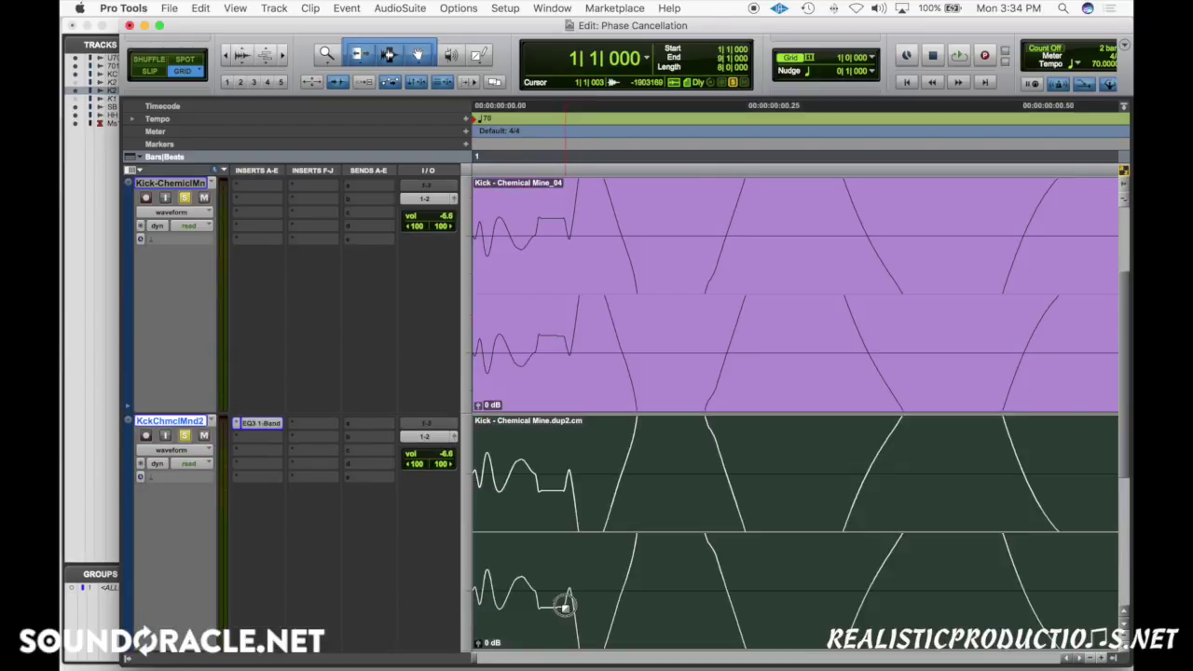
Shift the committed duplicate kick clip slightly later than the original and play both soloed kick tracks together
{"action": "left_click_drag", "start_coordinate": [550, 610], "coordinate": [580, 608]}
{"action": "left_click", "coordinate": [495, 480]}
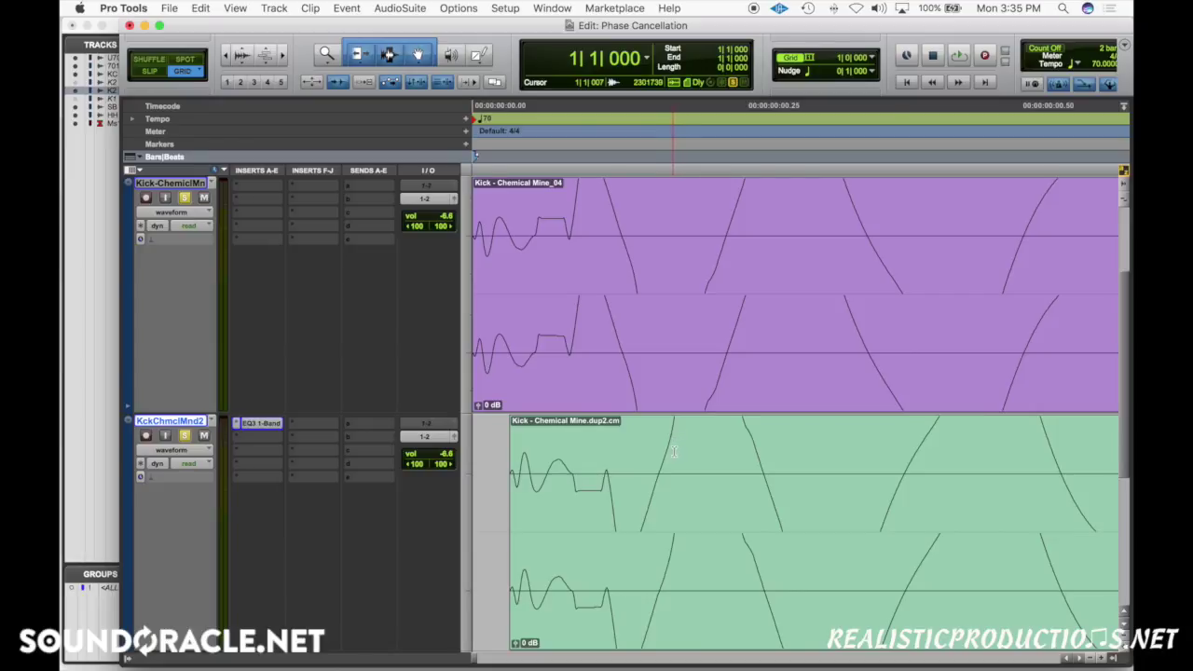
{"action": "key", "text": "super+bracketleft"}
{"action": "key", "text": "space"}
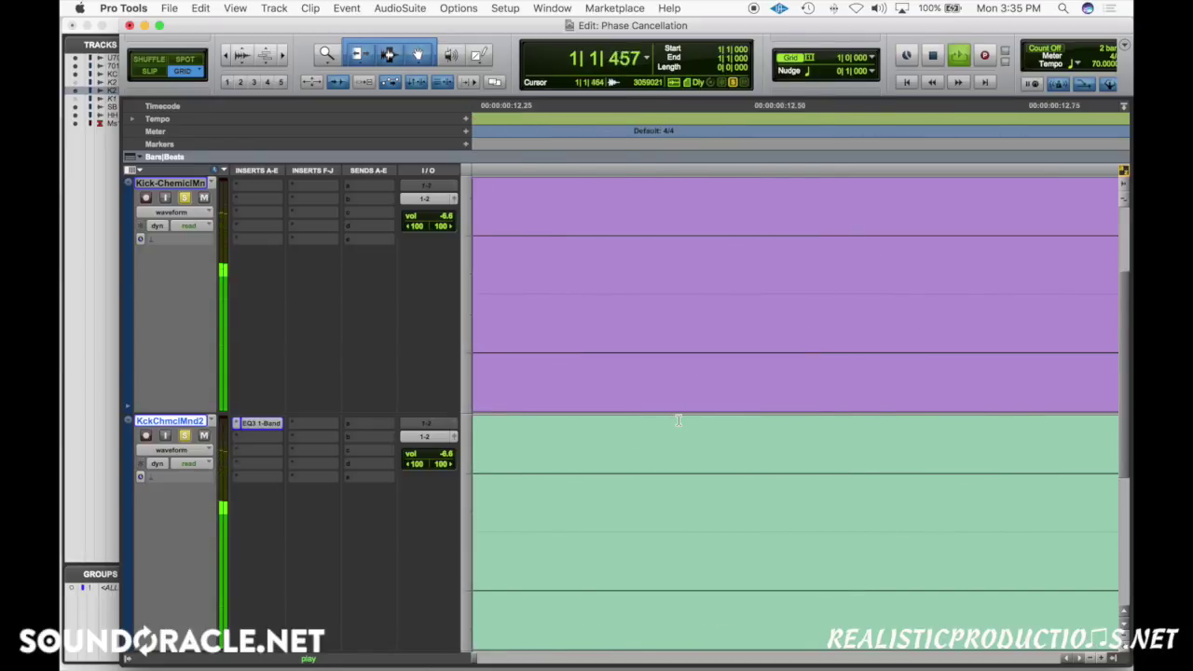
{"action": "key", "text": "super+bracketleft"}
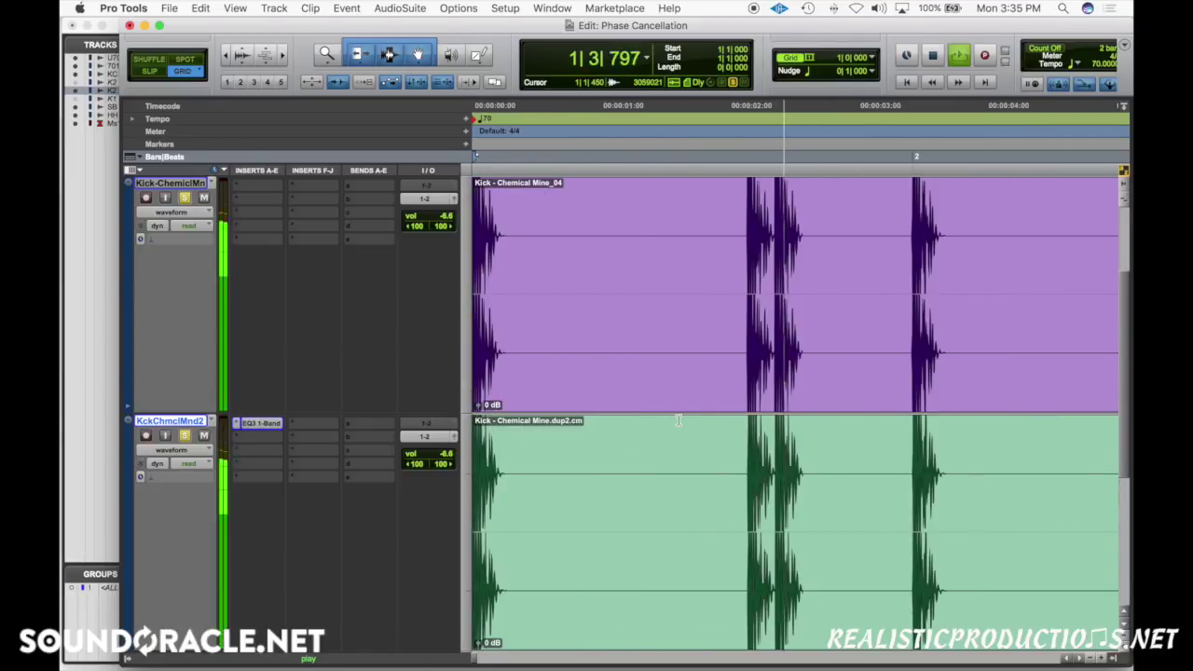
{"action": "key", "text": "super+bracketleft"}
{"action": "key", "text": "space"}
Select the four kick hits around bar 3 on the original track, from 2|4|094 to 3|1|811, and play them
{"action": "left_click", "coordinate": [864, 229]}
{"action": "left_click_drag", "start_coordinate": [865, 229], "coordinate": [959, 252]}
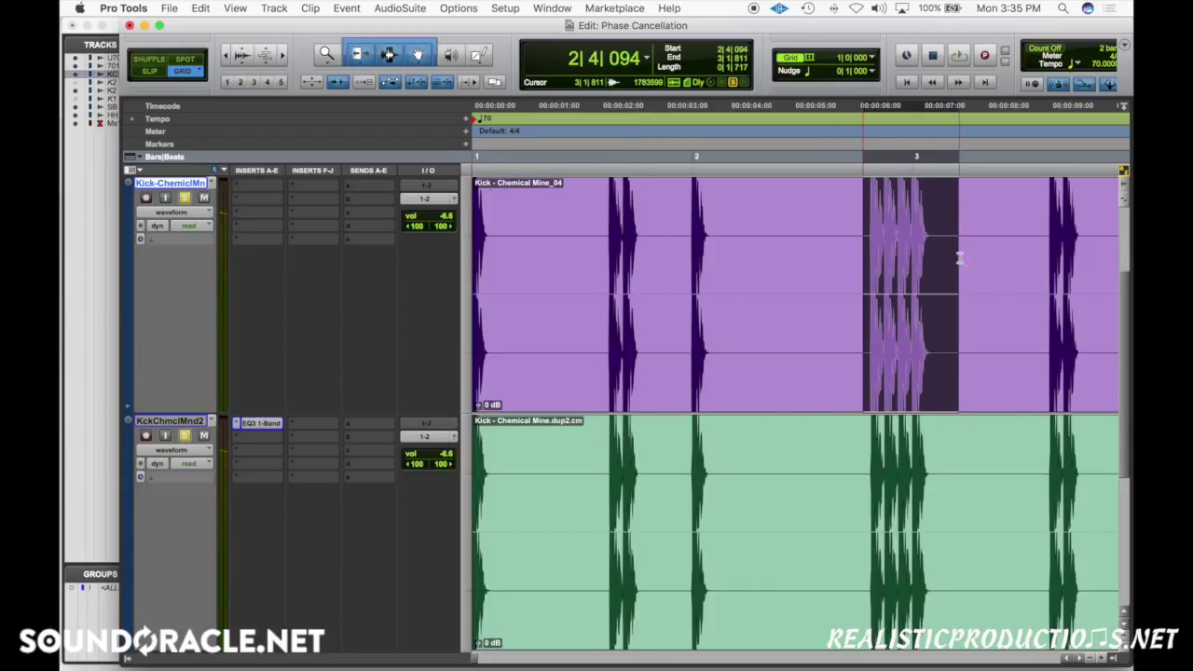
{"action": "key", "text": "space"}
{"action": "left_click", "coordinate": [186, 437]}
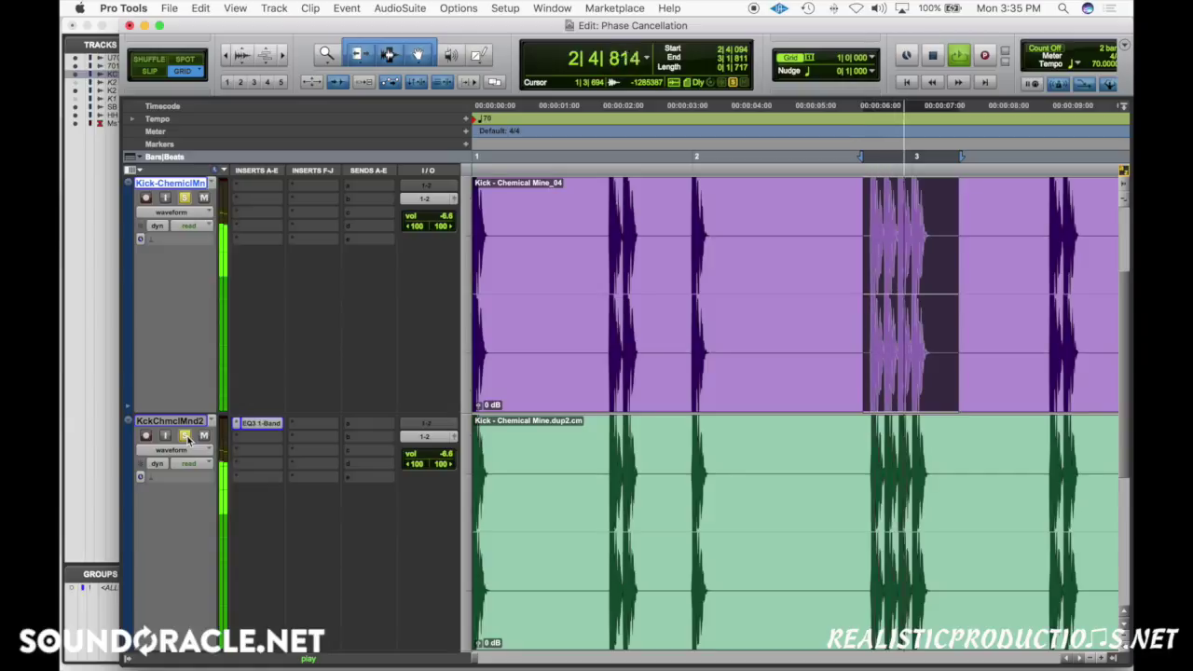
{"action": "key", "text": "space"}
Invert the phase in the duplicate kick's EQ3 1-Band plug-in and play the selected hits
{"action": "left_click", "coordinate": [259, 423]}
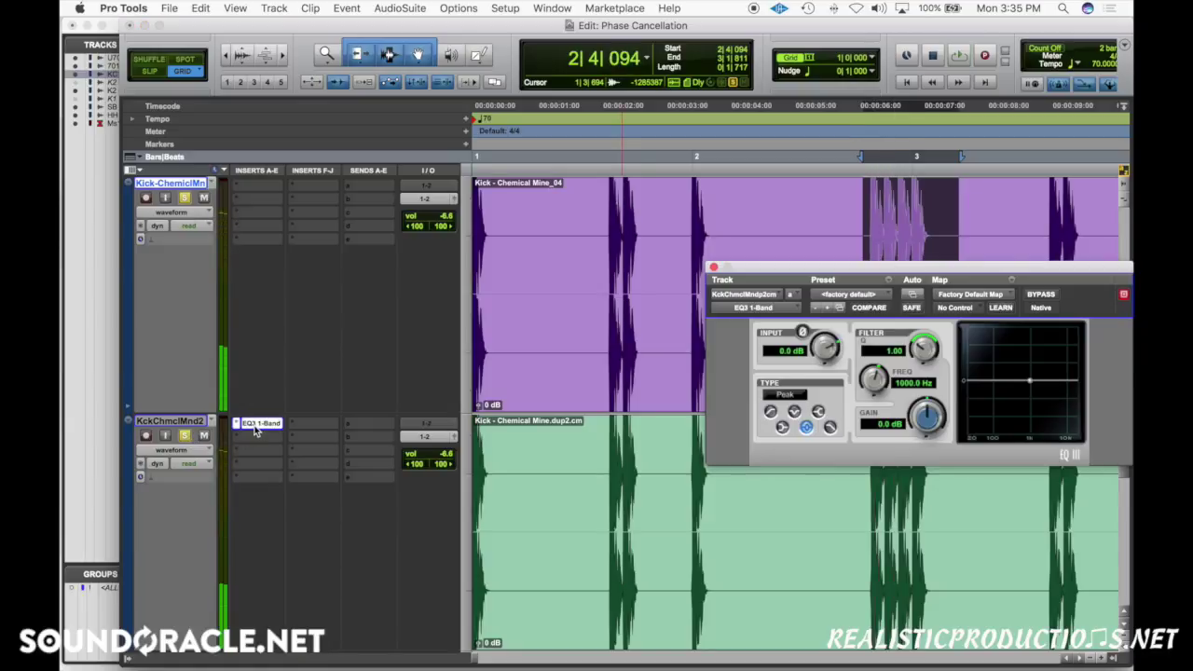
{"action": "left_click", "coordinate": [804, 332]}
{"action": "key", "text": "space"}
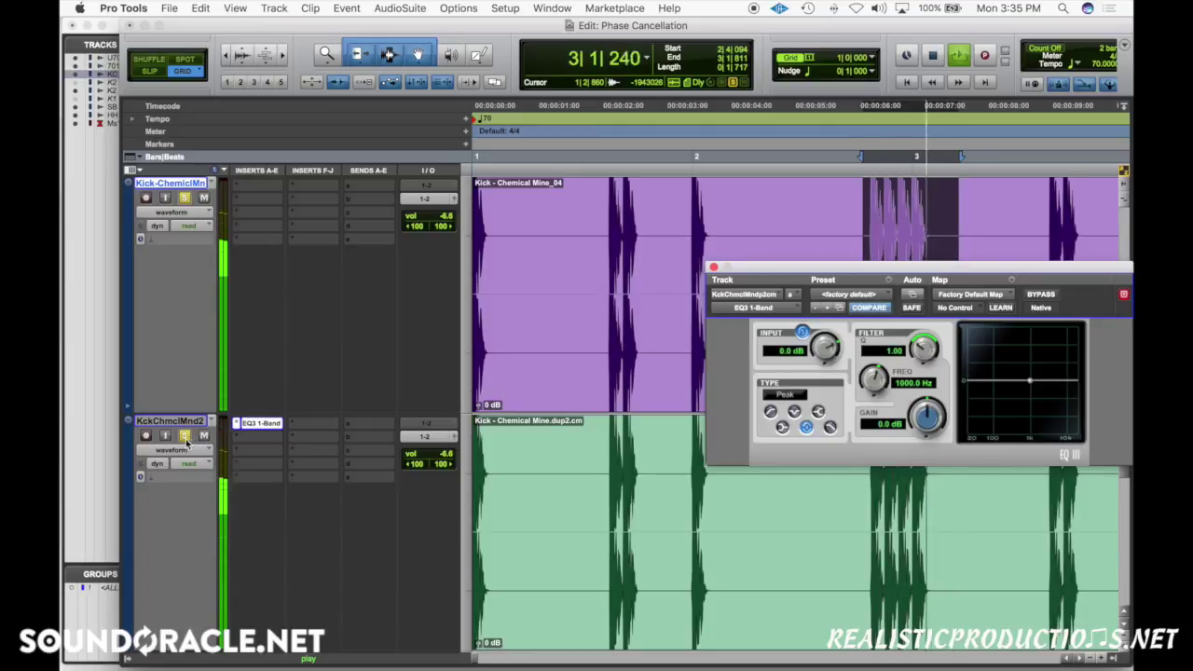
{"action": "key", "text": "space"}
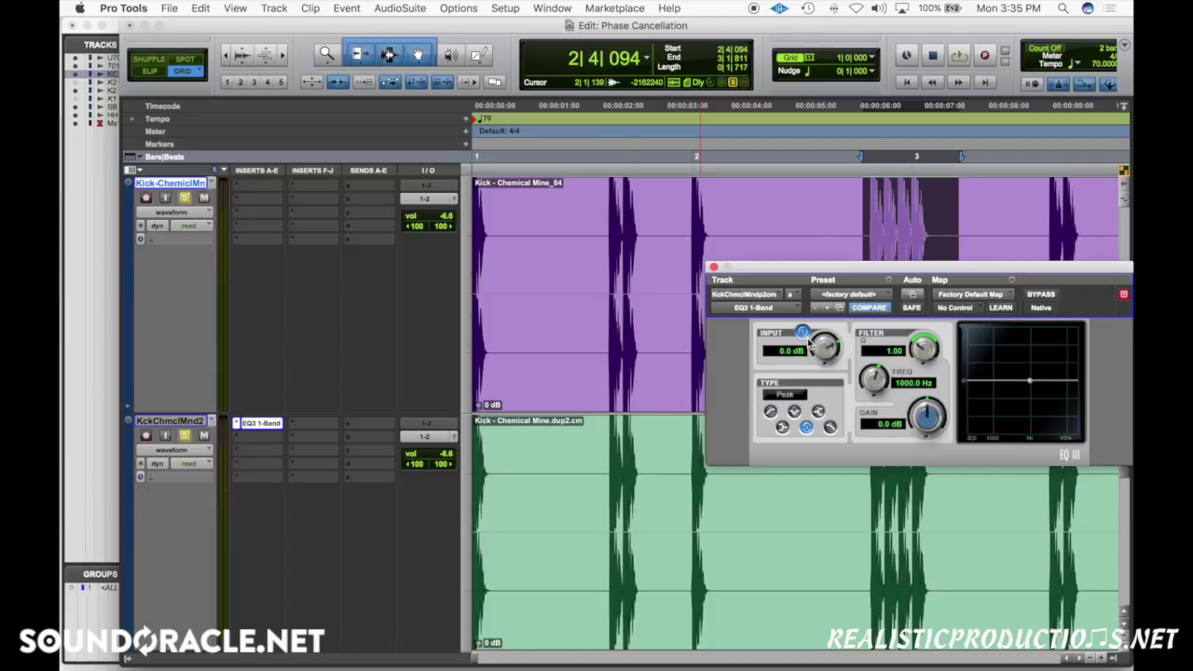
Replay the selected kick hits, toggling the duplicate track's solo off and on, and close the EQ window
{"action": "key", "text": "space"}
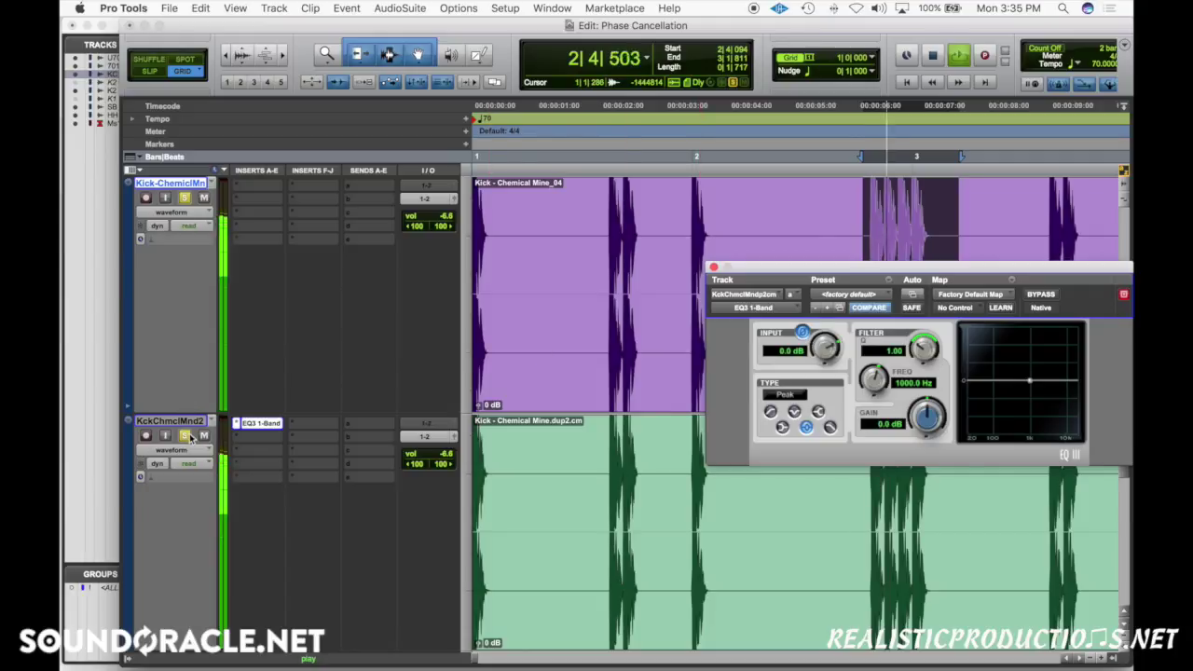
{"action": "left_click", "coordinate": [185, 436]}
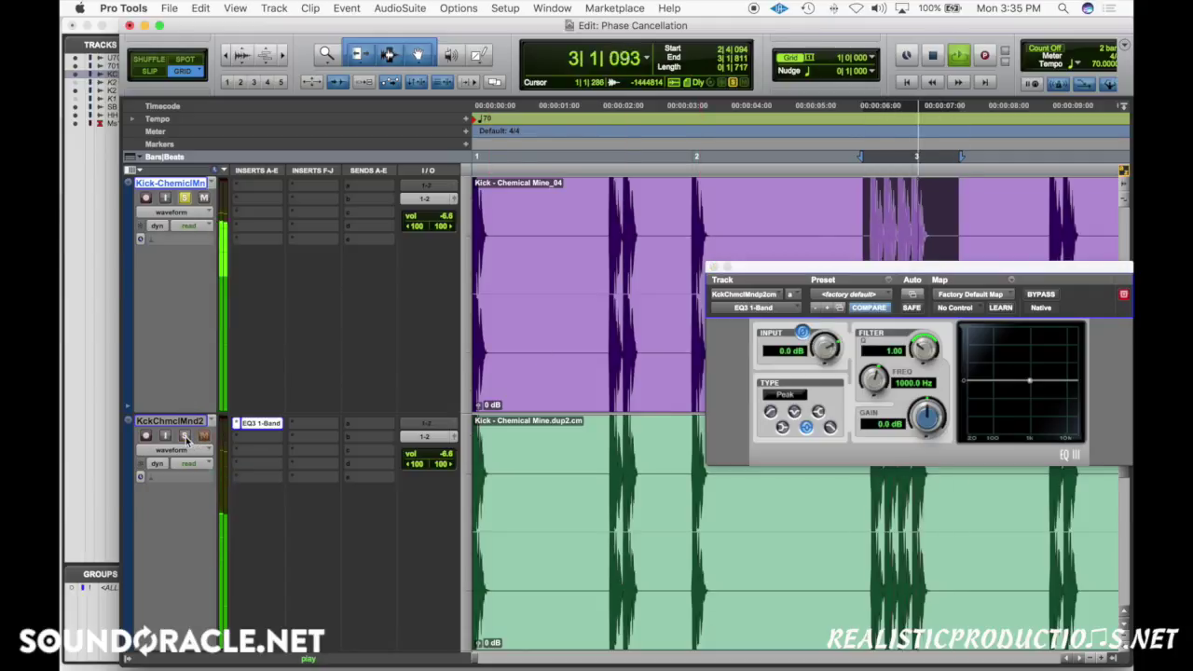
{"action": "left_click", "coordinate": [185, 436]}
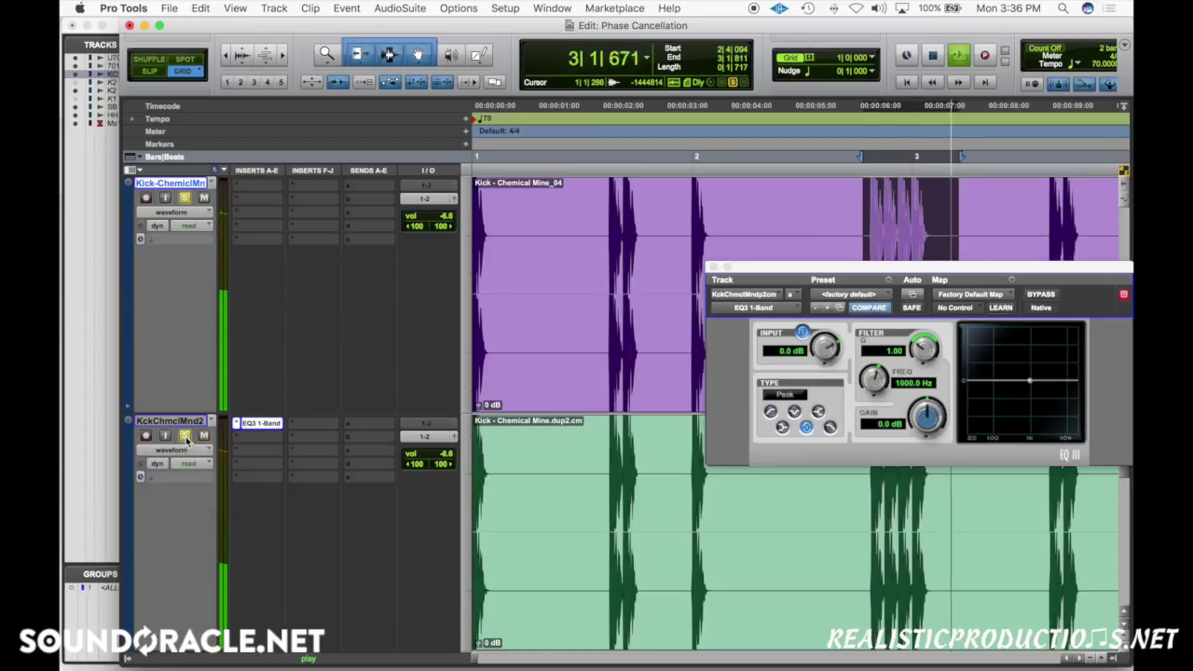
{"action": "key", "text": "space"}
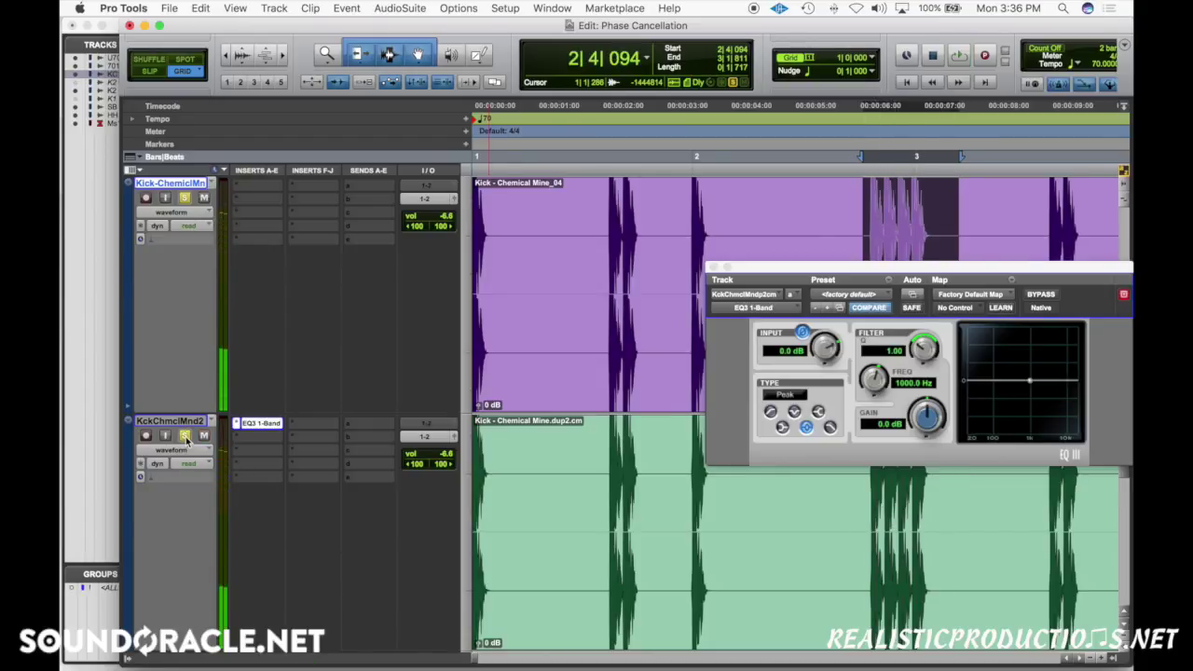
{"action": "left_click", "coordinate": [714, 268]}
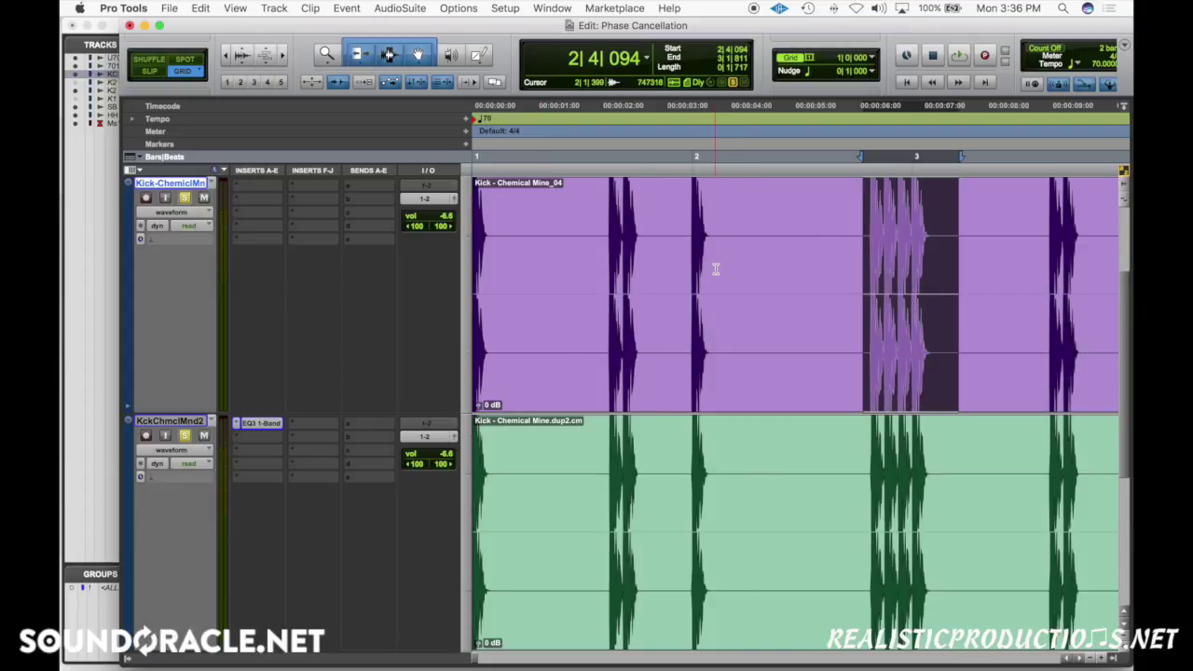
Replace the duplicate kick's EQ3 1-Band with Sound Radix Auto-Align (stereo) and copy it to the original kick's first insert
{"action": "left_click", "coordinate": [235, 425]}
{"action": "mouse_move", "coordinate": [300, 425]}
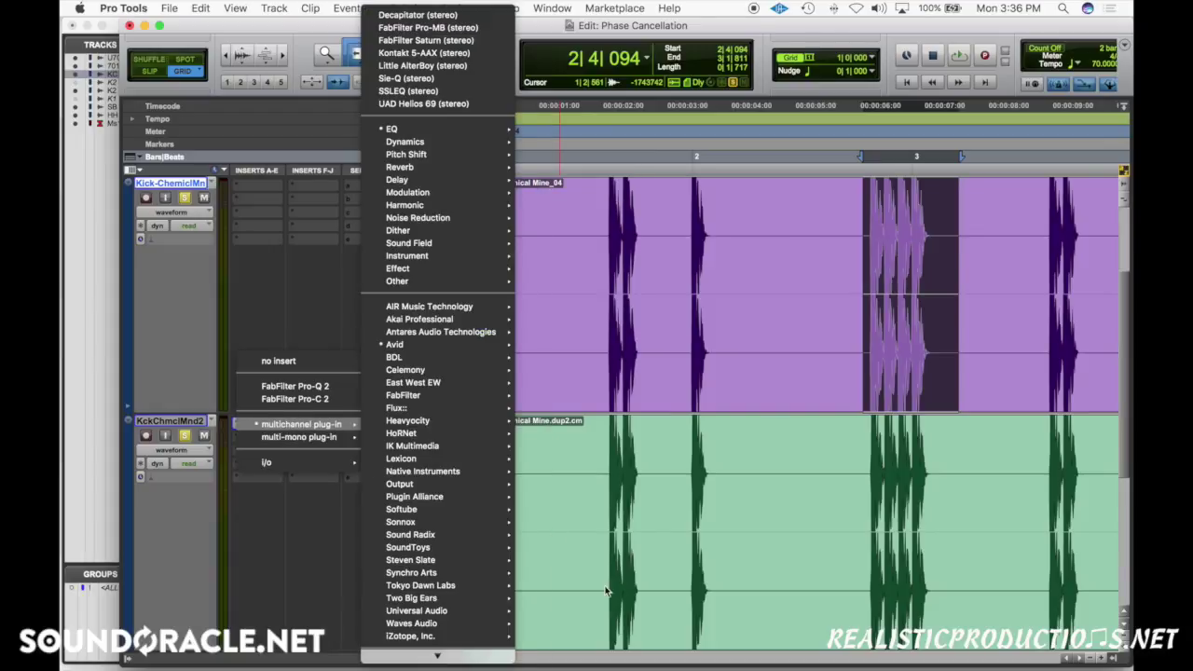
{"action": "mouse_move", "coordinate": [417, 560]}
{"action": "mouse_move", "coordinate": [429, 537]}
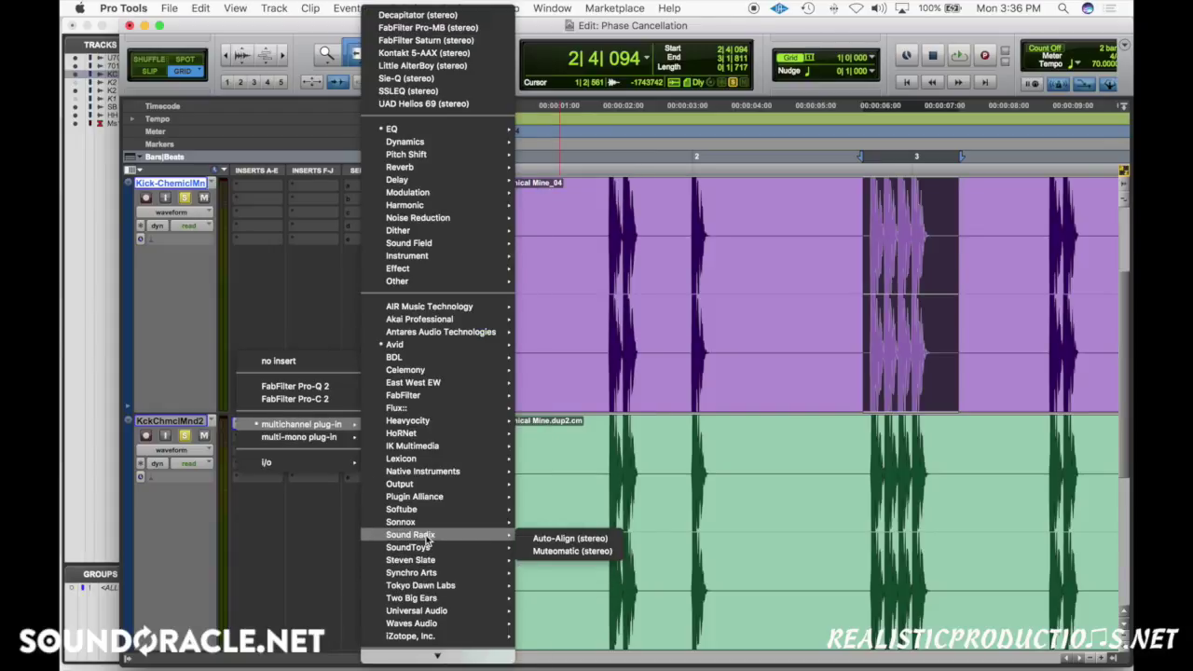
{"action": "left_click", "coordinate": [584, 541]}
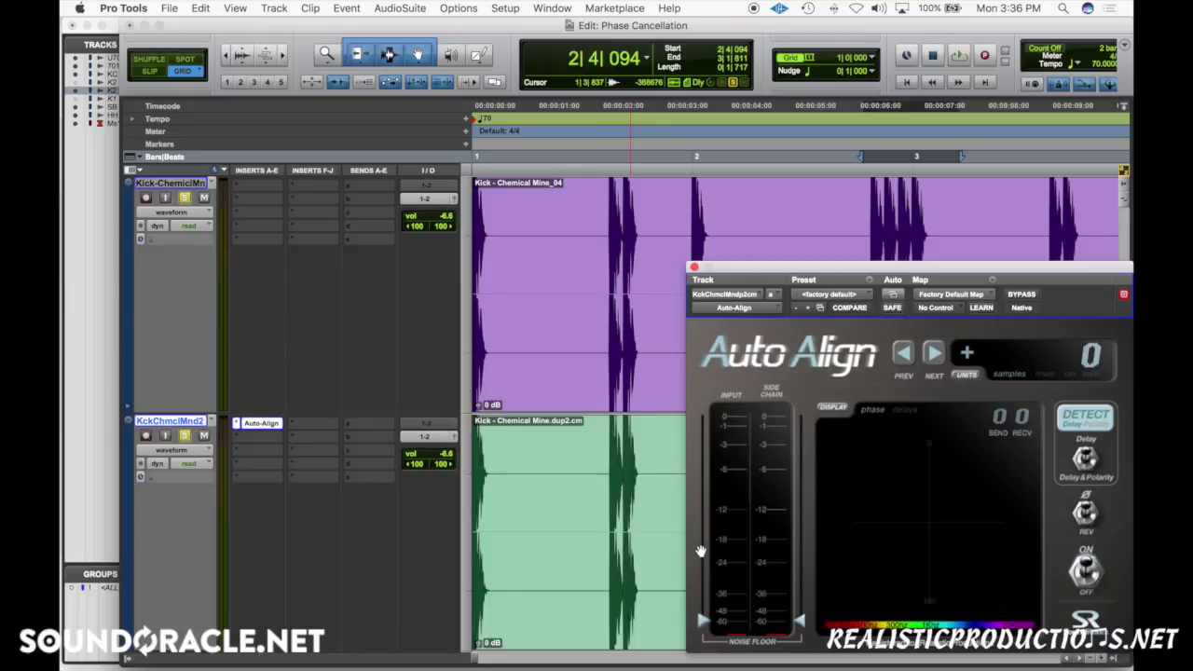
{"action": "left_click_drag", "start_coordinate": [257, 424], "coordinate": [260, 186]}
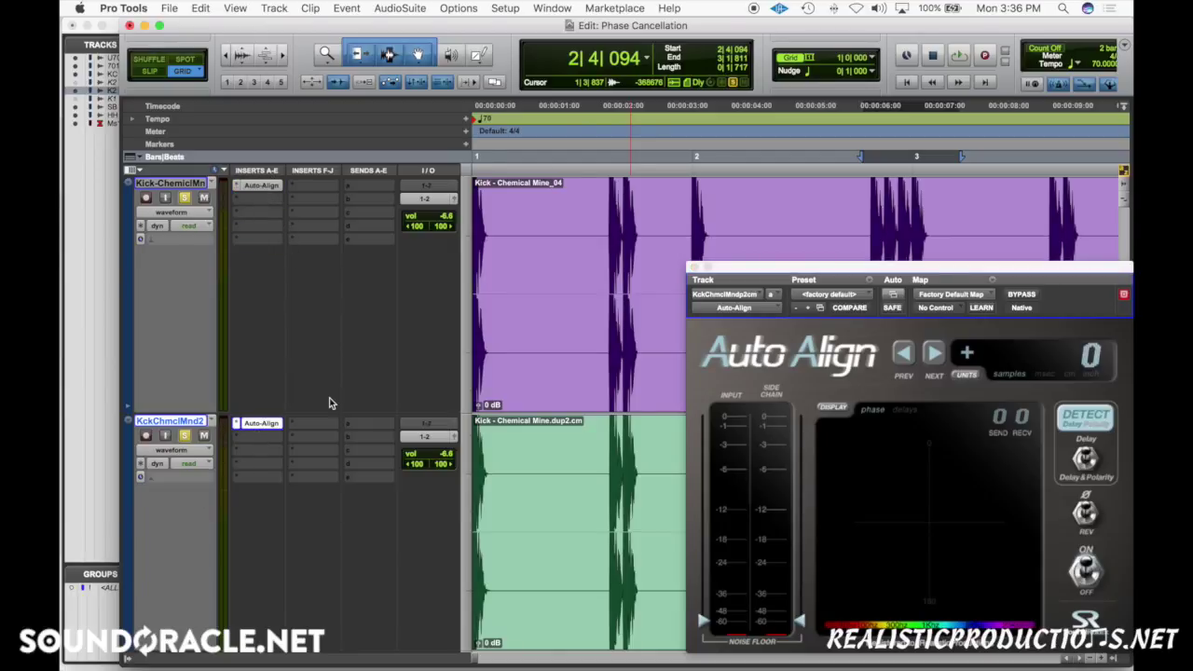
Set Auto-Align to send on 1 for the original kick track and receive on 1 for the duplicate
{"action": "left_click", "coordinate": [252, 186]}
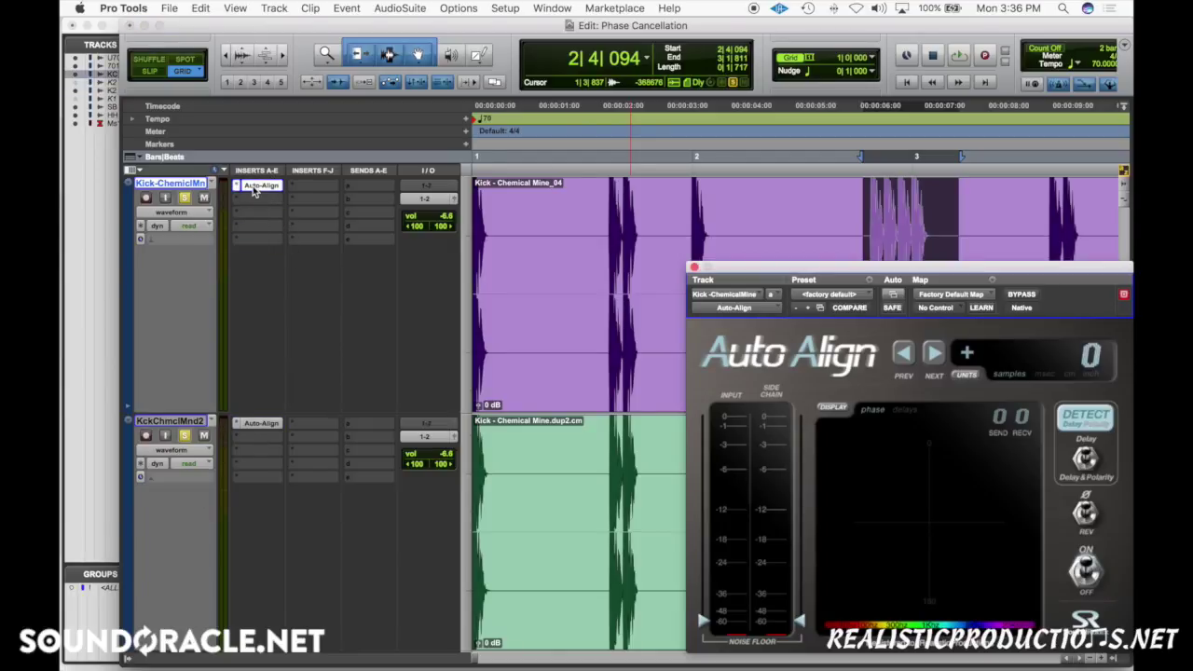
{"action": "left_click", "coordinate": [999, 418]}
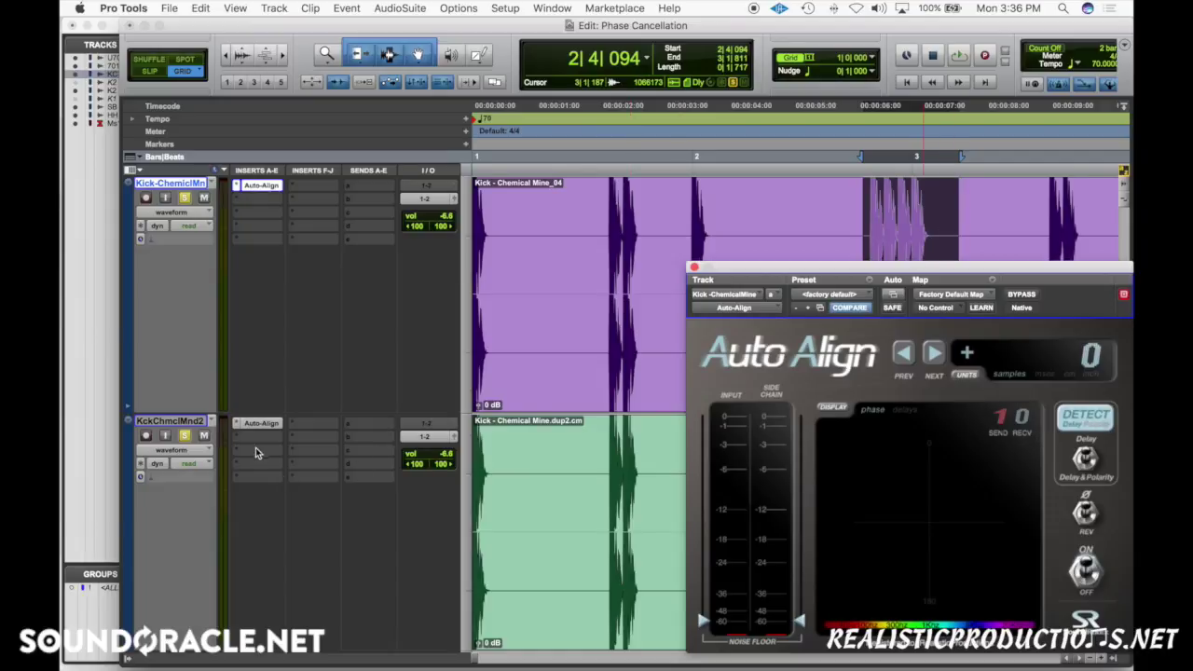
{"action": "left_click", "coordinate": [261, 422]}
{"action": "left_click", "coordinate": [1023, 418]}
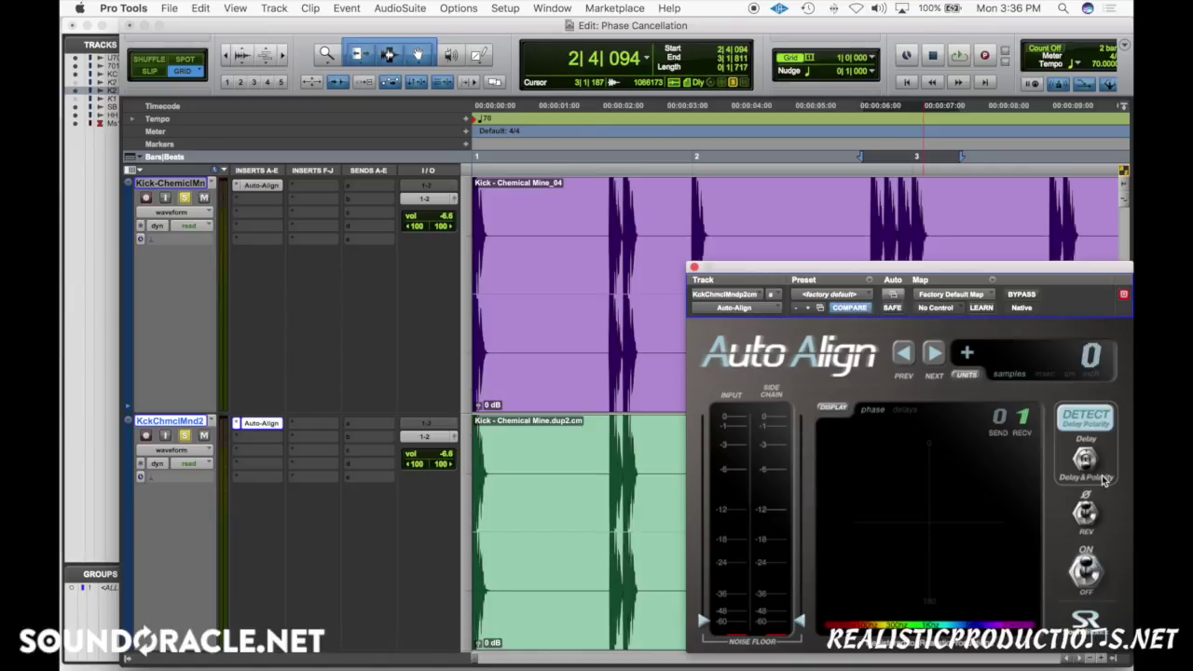
Run Auto-Align's delay and polarity detection on the duplicate kick while playing the selected hits, and close the plug-in window
{"action": "left_click", "coordinate": [1086, 420]}
{"action": "left_click_drag", "start_coordinate": [827, 270], "coordinate": [597, 173]}
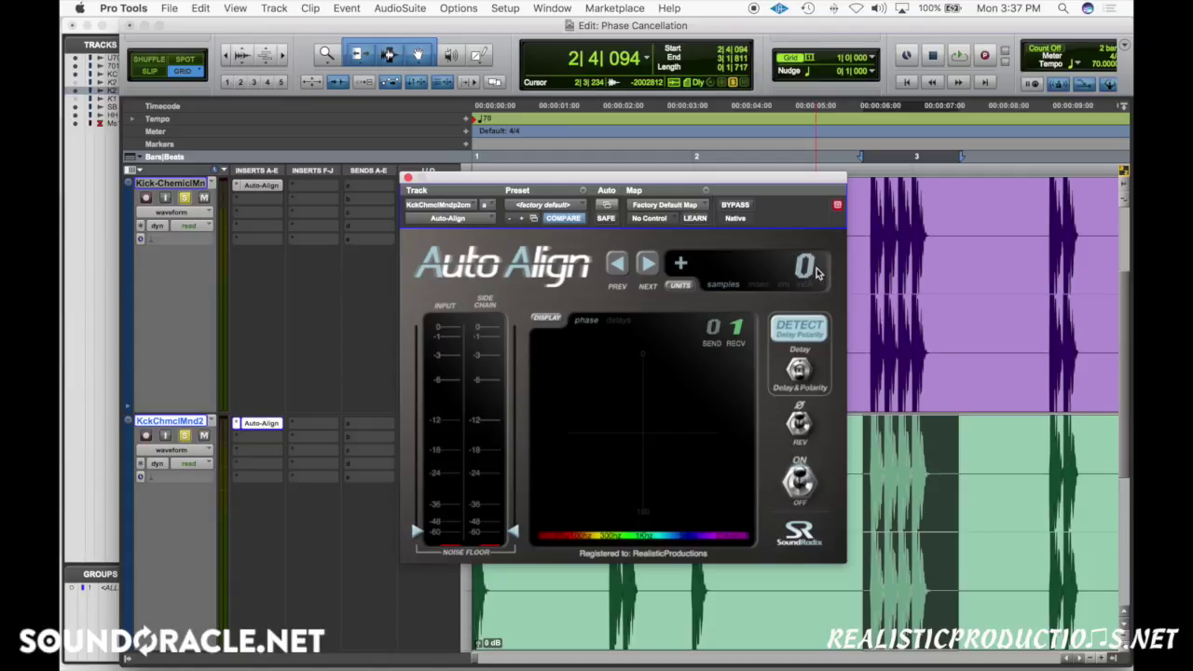
{"action": "key", "text": "space"}
{"action": "left_click", "coordinate": [811, 326]}
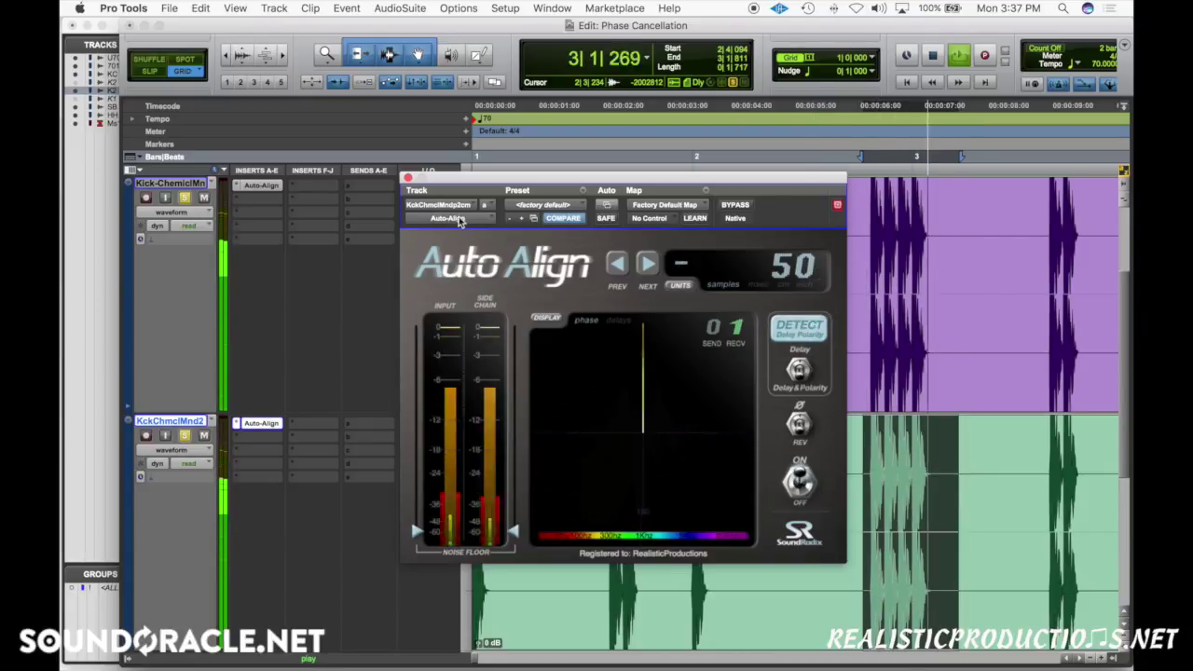
{"action": "key", "text": "space"}
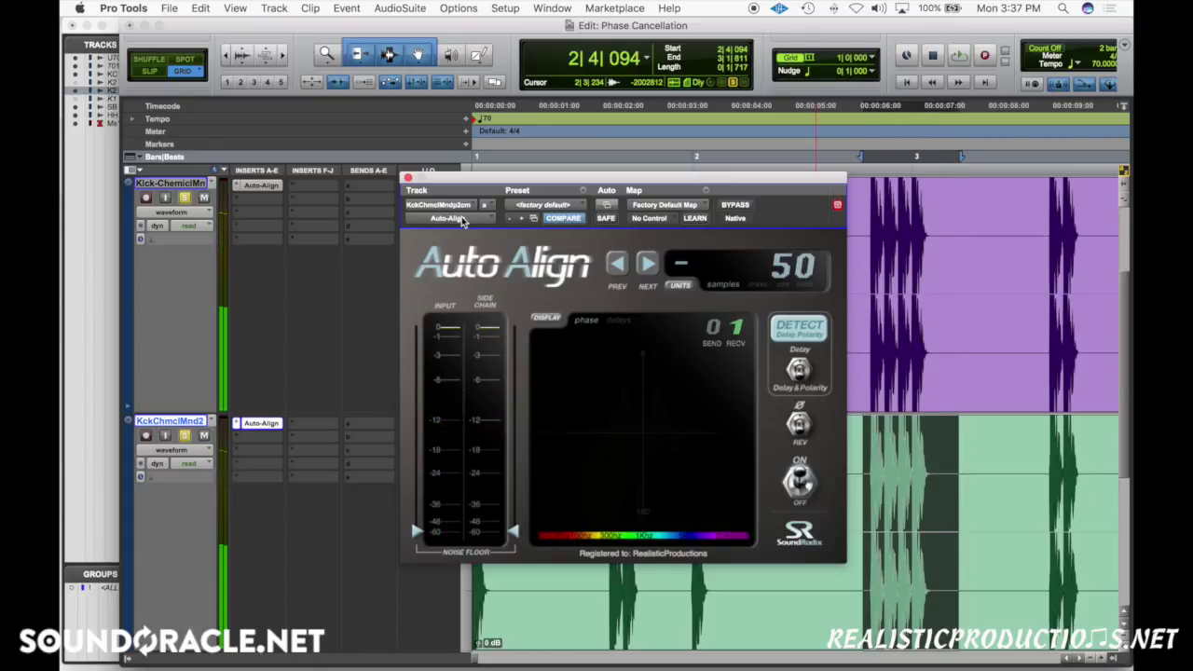
{"action": "left_click", "coordinate": [407, 178]}
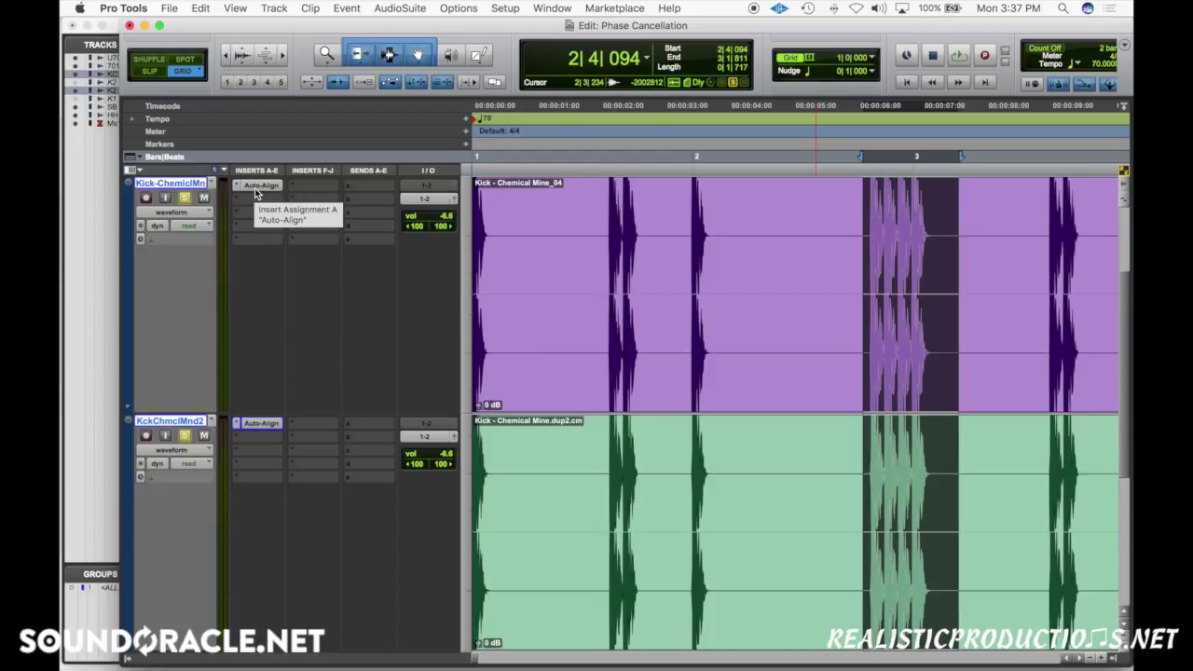
Play the selected kick hits while toggling bypass on both Auto-Align inserts, leaving both bypassed
{"action": "key", "text": "space"}
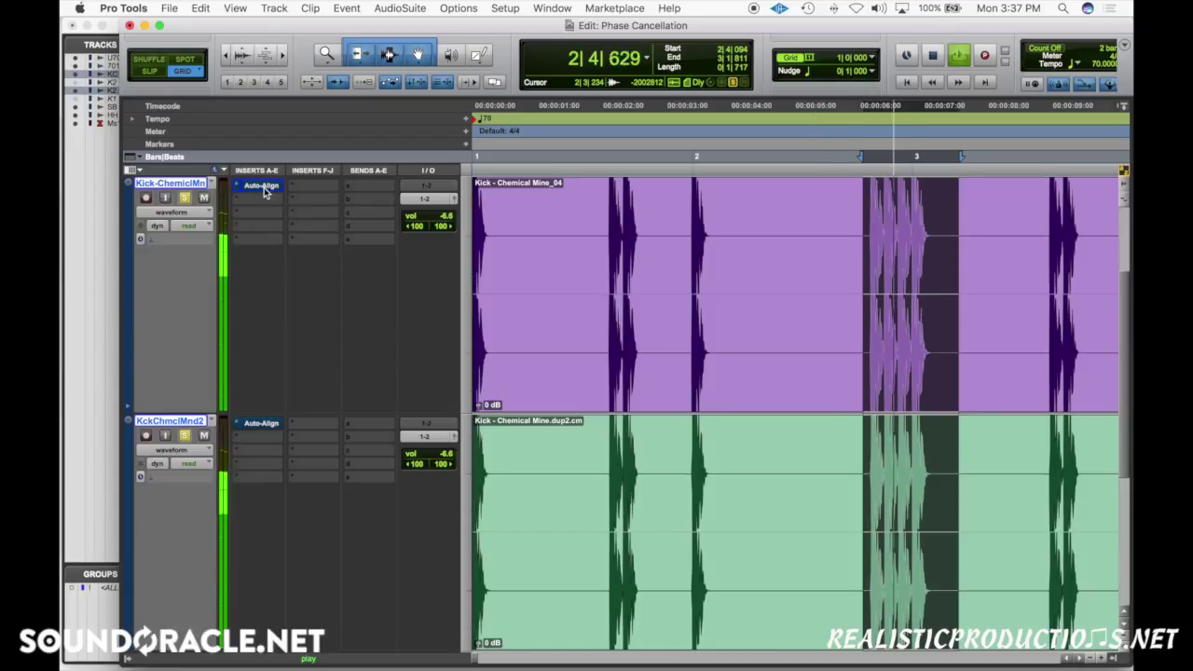
{"action": "left_click", "coordinate": [264, 186], "text": "super"}
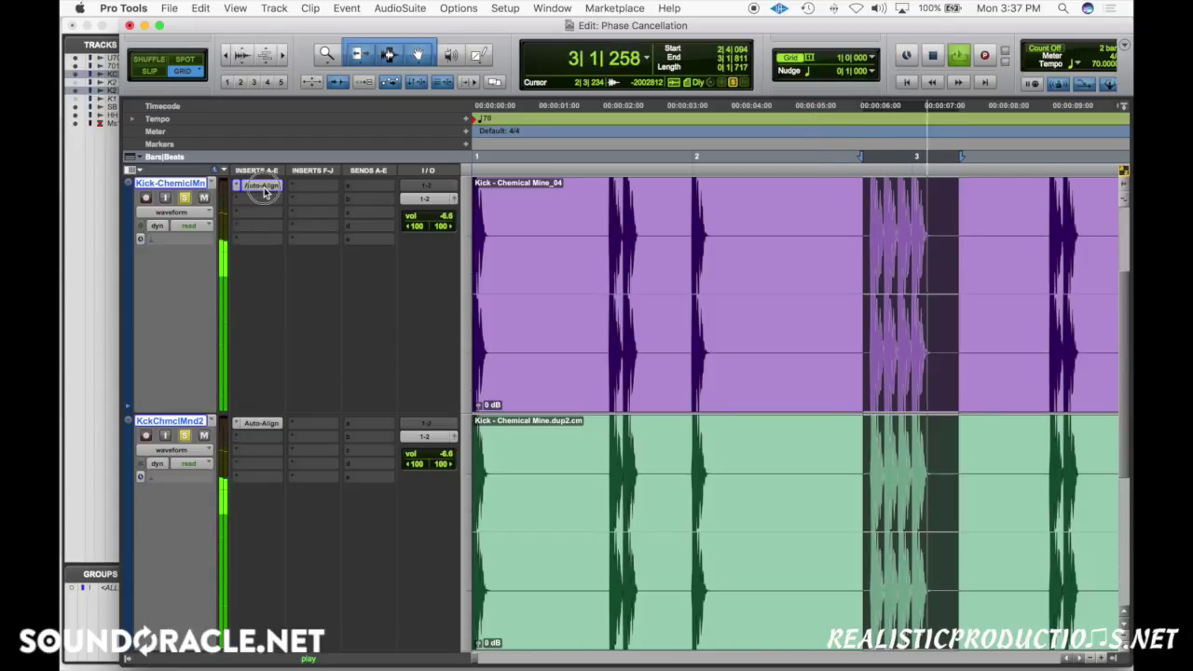
{"action": "left_click", "coordinate": [264, 185], "text": "super"}
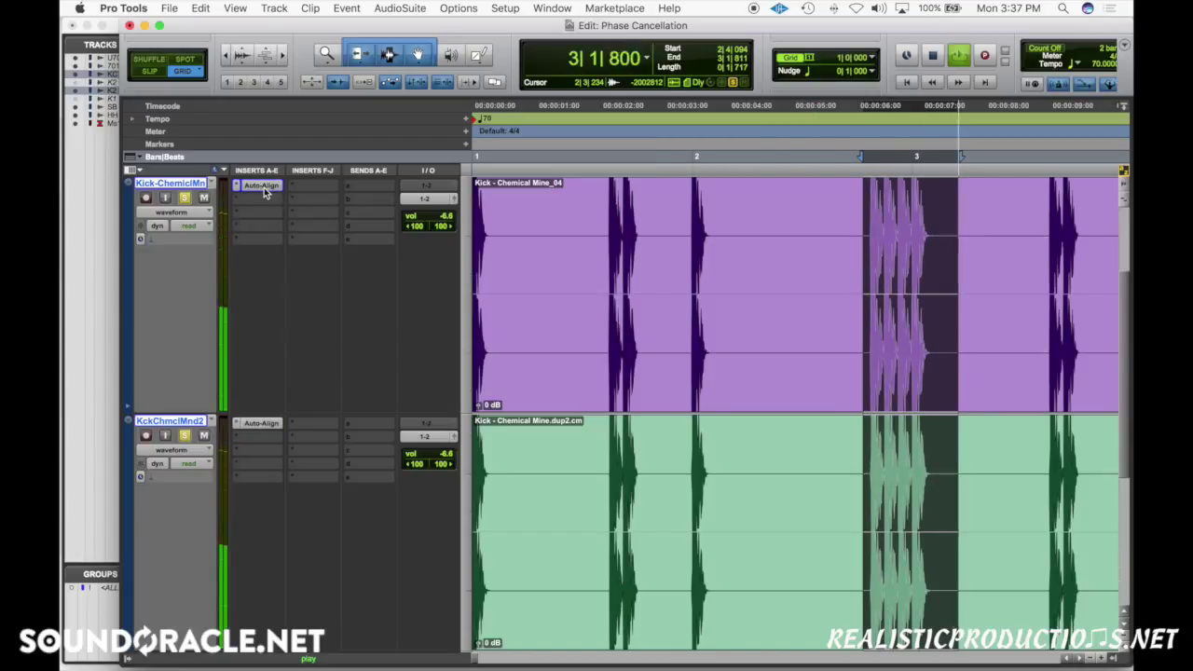
{"action": "left_click", "coordinate": [264, 185], "text": "super"}
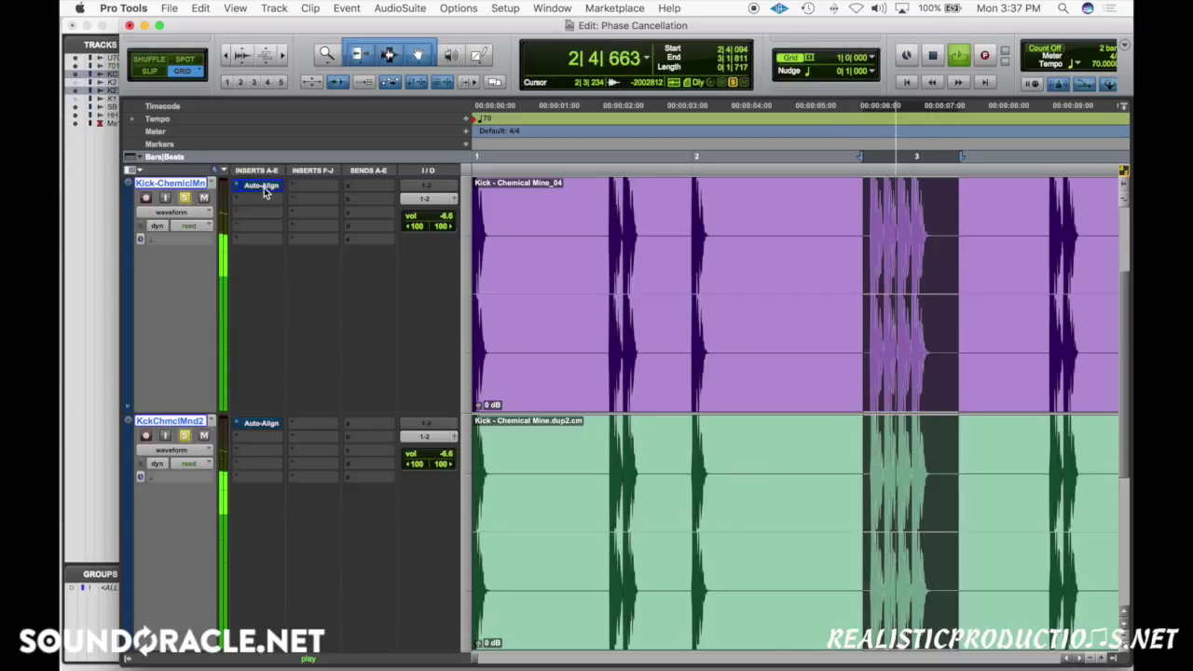
{"action": "key", "text": "space"}
Insert the stereo EQ3 1-Band plug-in on the duplicate kick track's second insert
{"action": "left_click", "coordinate": [263, 437]}
{"action": "mouse_move", "coordinate": [310, 504]}
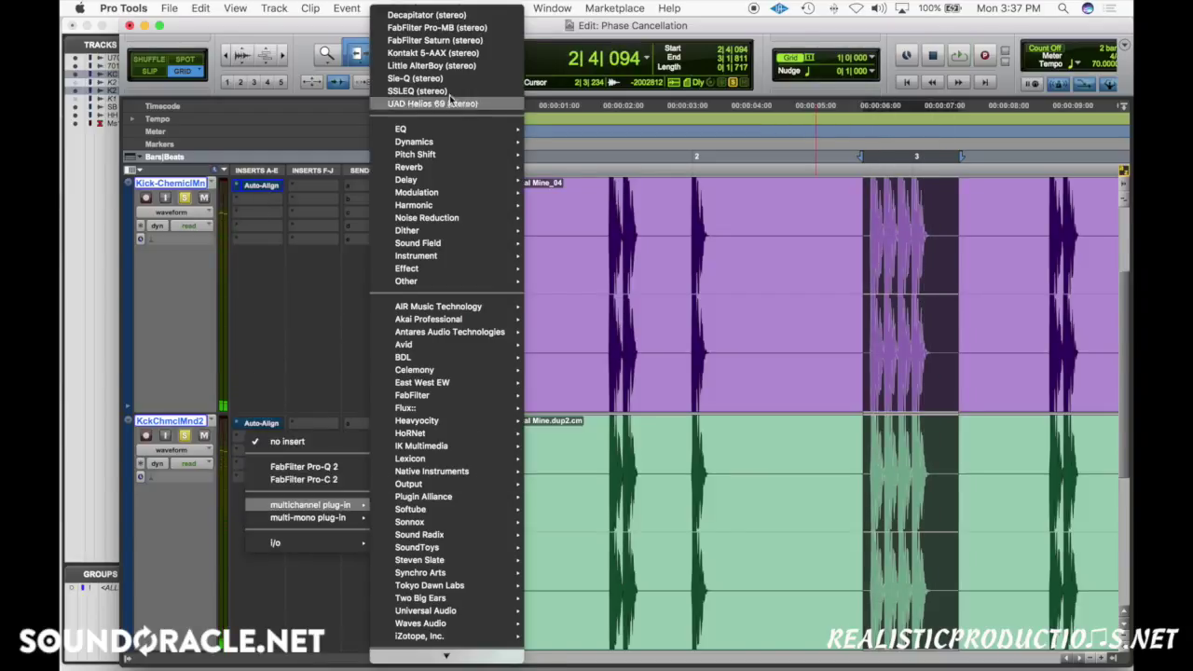
{"action": "mouse_move", "coordinate": [401, 129]}
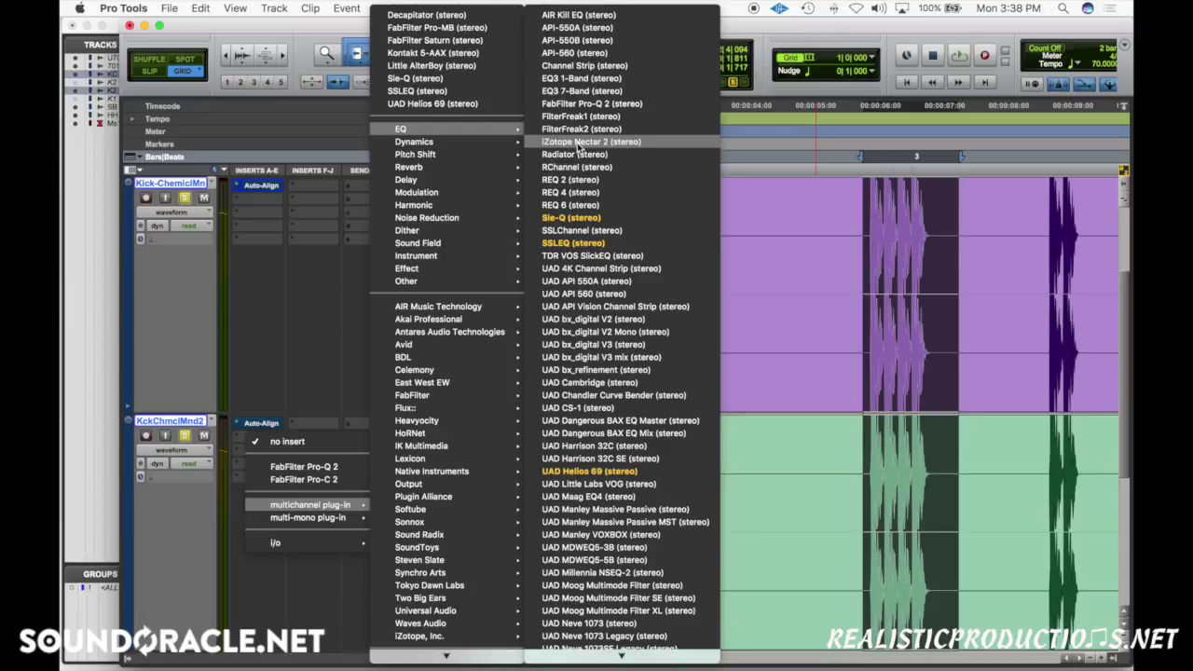
{"action": "left_click", "coordinate": [579, 79]}
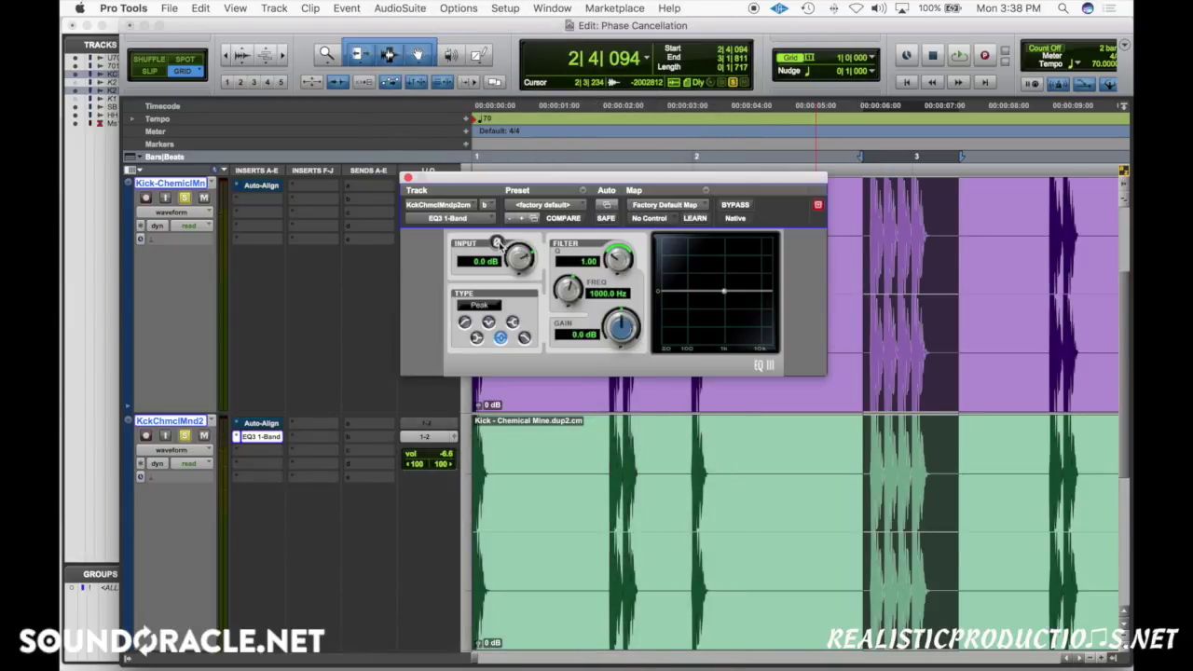
Play the selected hits while switching the phase inversion in the duplicate kick's EQ3 1-Band on and off
{"action": "left_click", "coordinate": [498, 244]}
{"action": "key", "text": "space"}
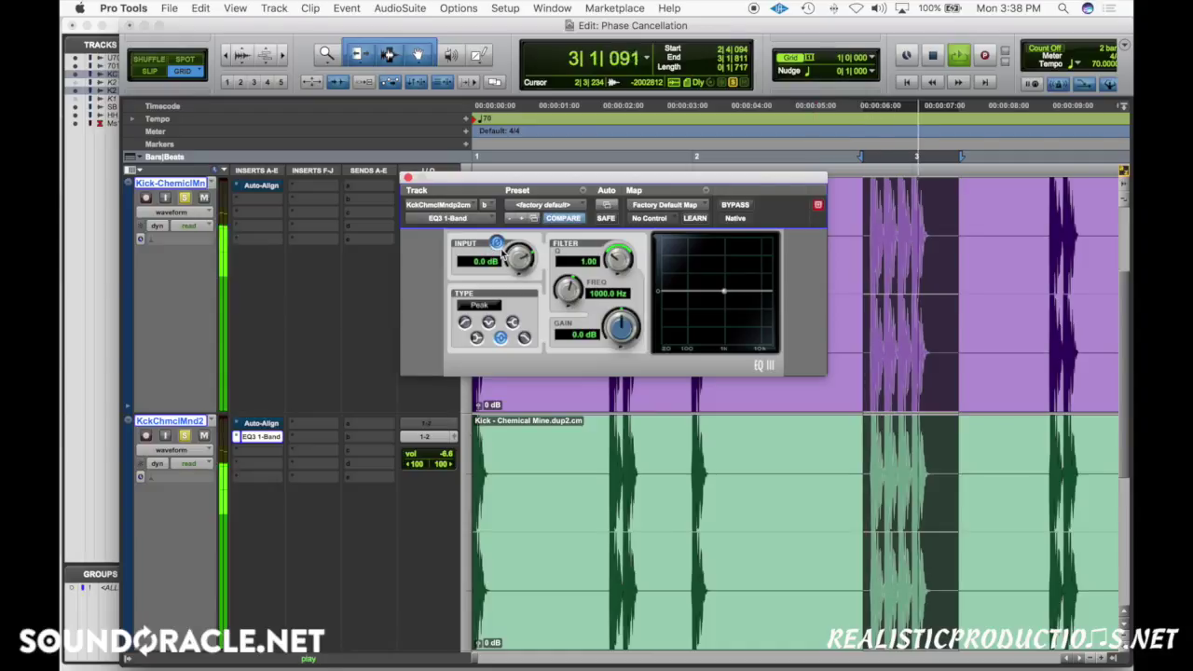
{"action": "key", "text": "space"}
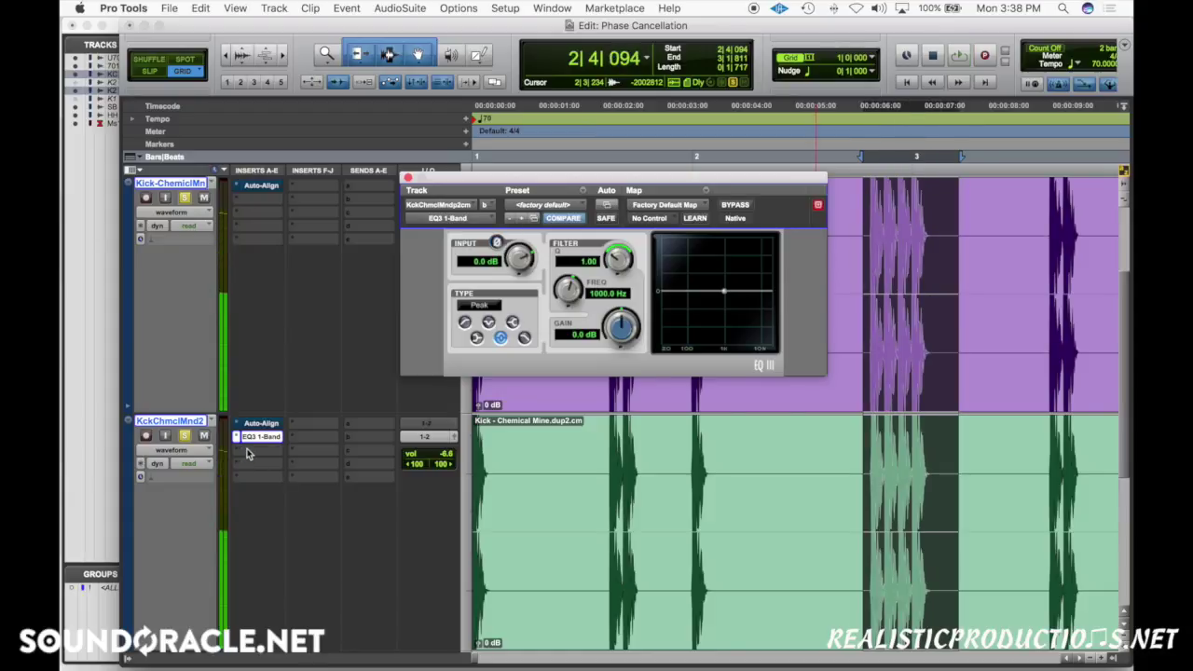
Make the duplicate kick's EQ3 1-Band inactive, take both Auto-Align inserts out of bypass and play the selected hits
{"action": "left_click", "coordinate": [261, 435], "text": "ctrl+super"}
{"action": "left_click", "coordinate": [260, 424], "text": "alt+super"}
{"action": "key", "text": "space"}
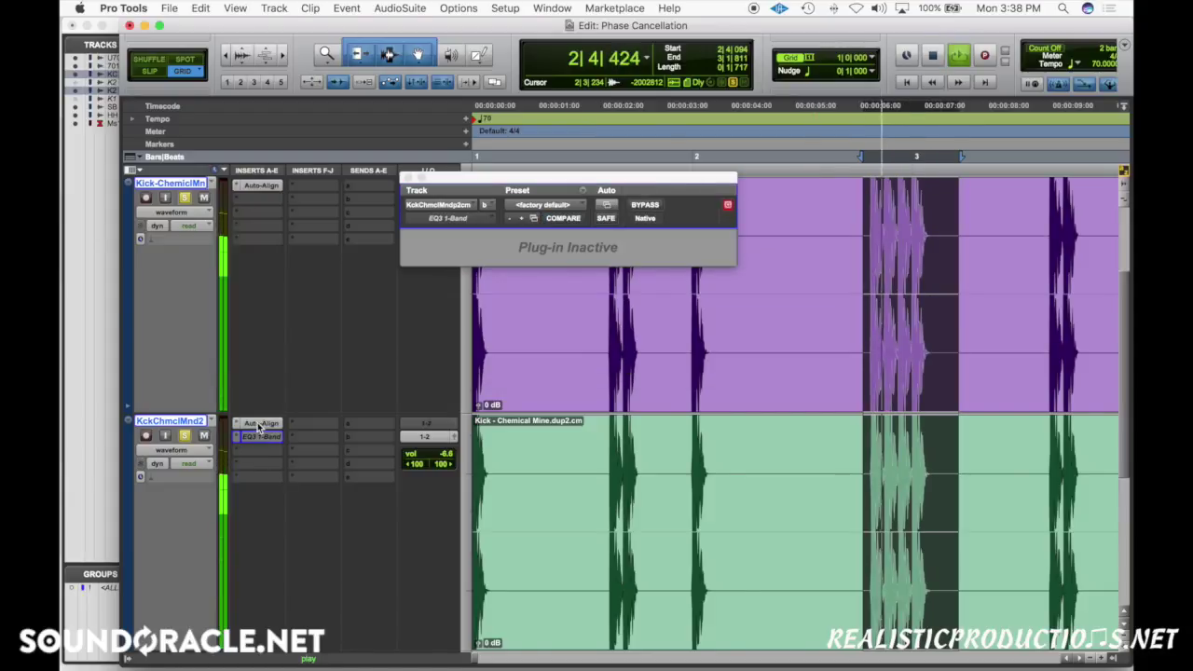
{"action": "key", "text": "space"}
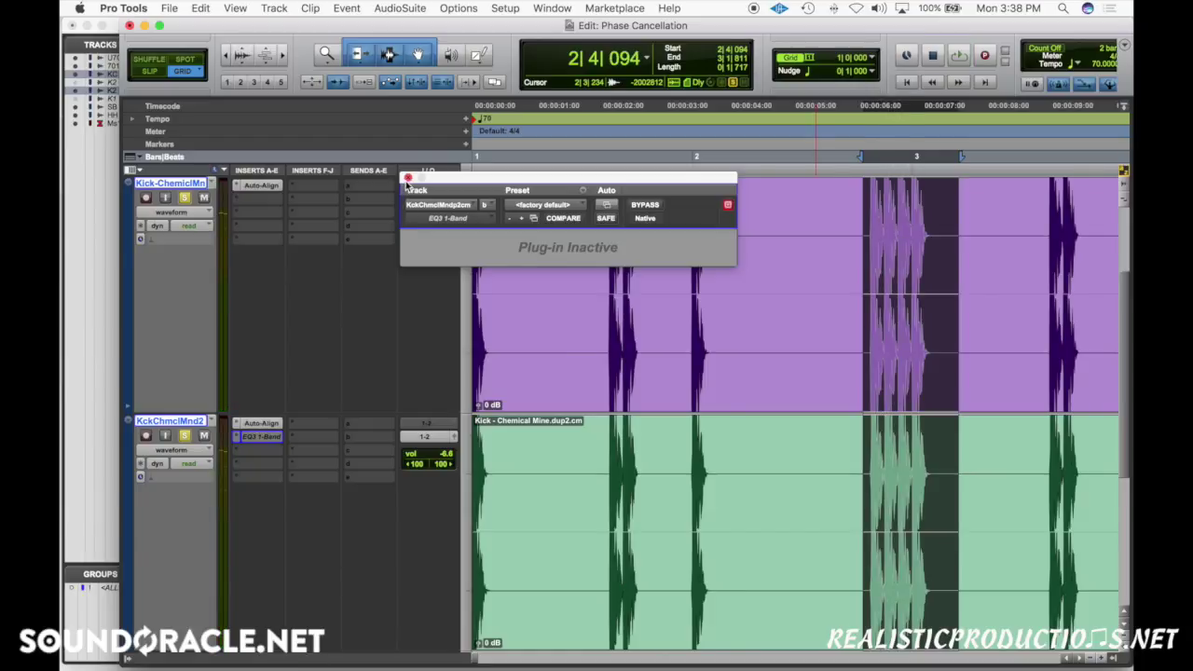
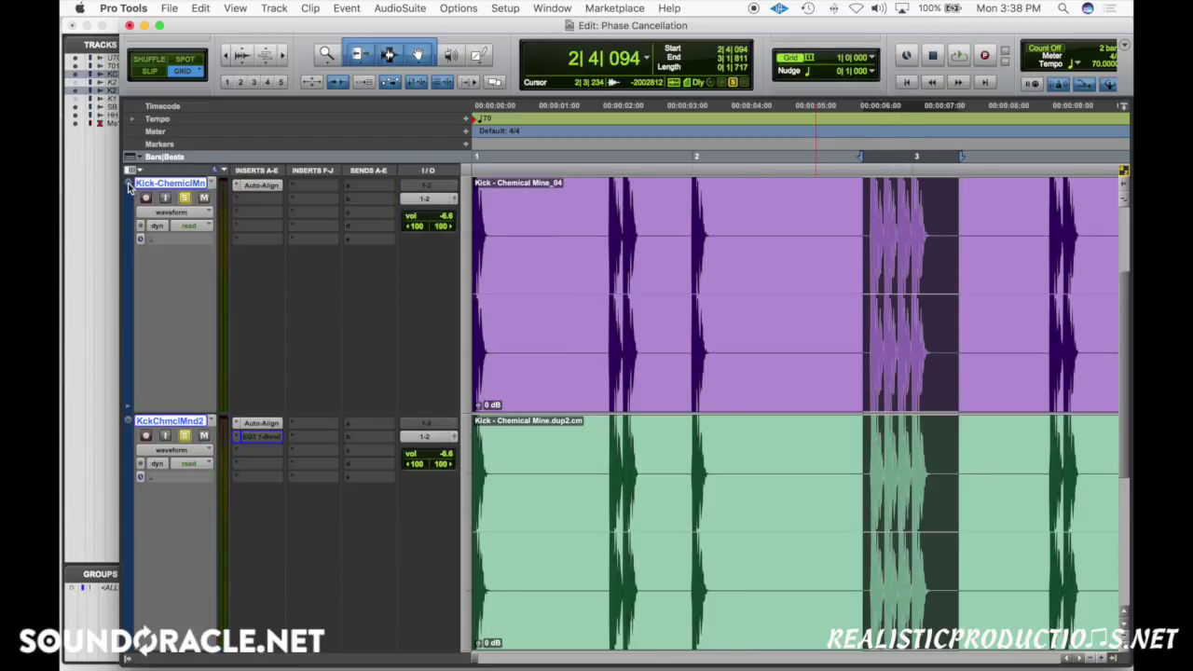
Reduce the height of all tracks so the sample, kick, snare and hi-hat tracks fit in view together
{"action": "left_click", "coordinate": [129, 188]}
{"action": "left_click", "coordinate": [173, 165]}
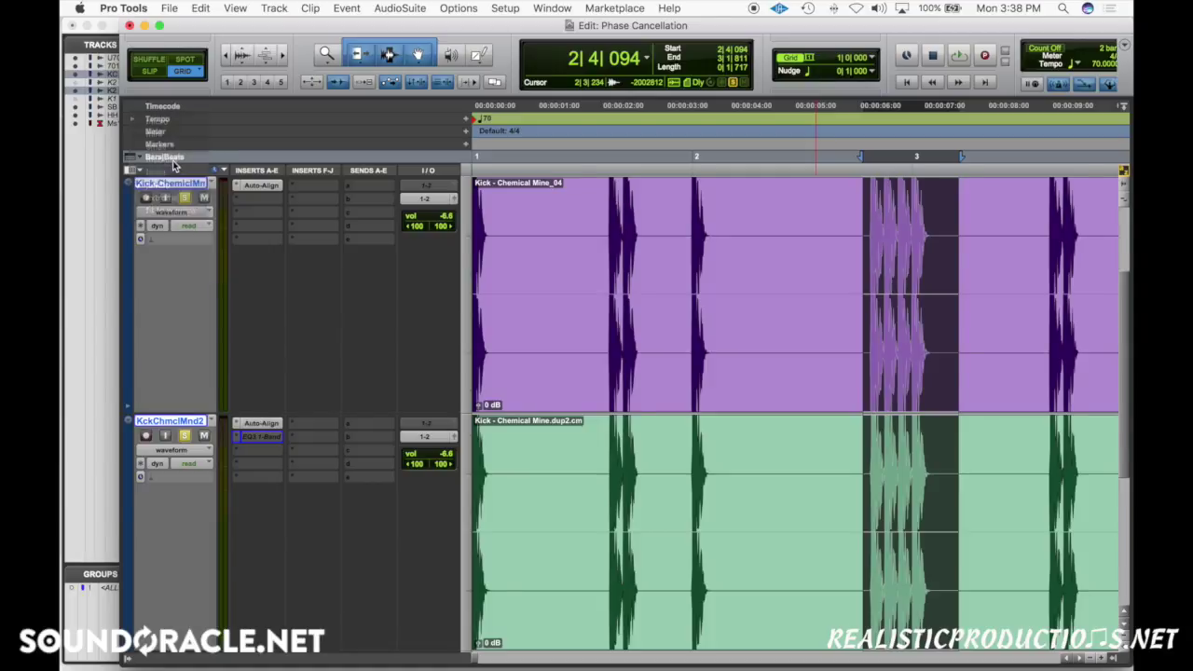
{"action": "scroll", "coordinate": [313, 225], "scroll_direction": "up", "scroll_amount": 2}
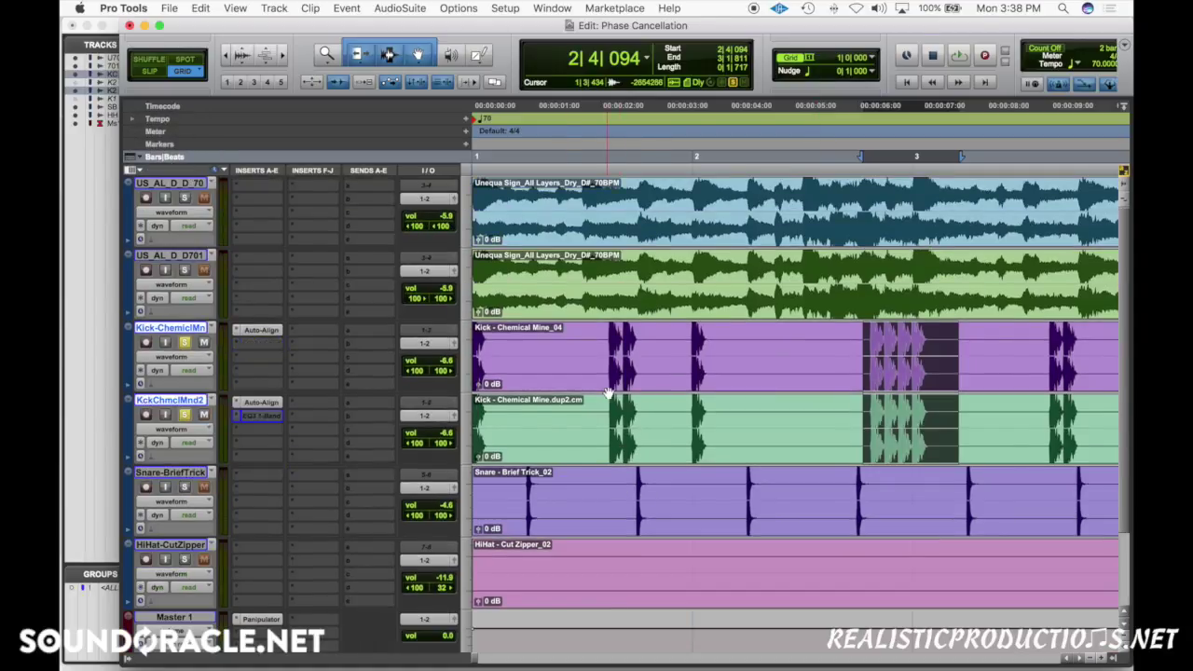
Unsolo the kick tracks, solo the US_AL_D_D_70 sample track and place the edit cursor in its bar 2
{"action": "left_click", "coordinate": [183, 342]}
{"action": "left_click", "coordinate": [169, 182]}
{"action": "left_click", "coordinate": [185, 198]}
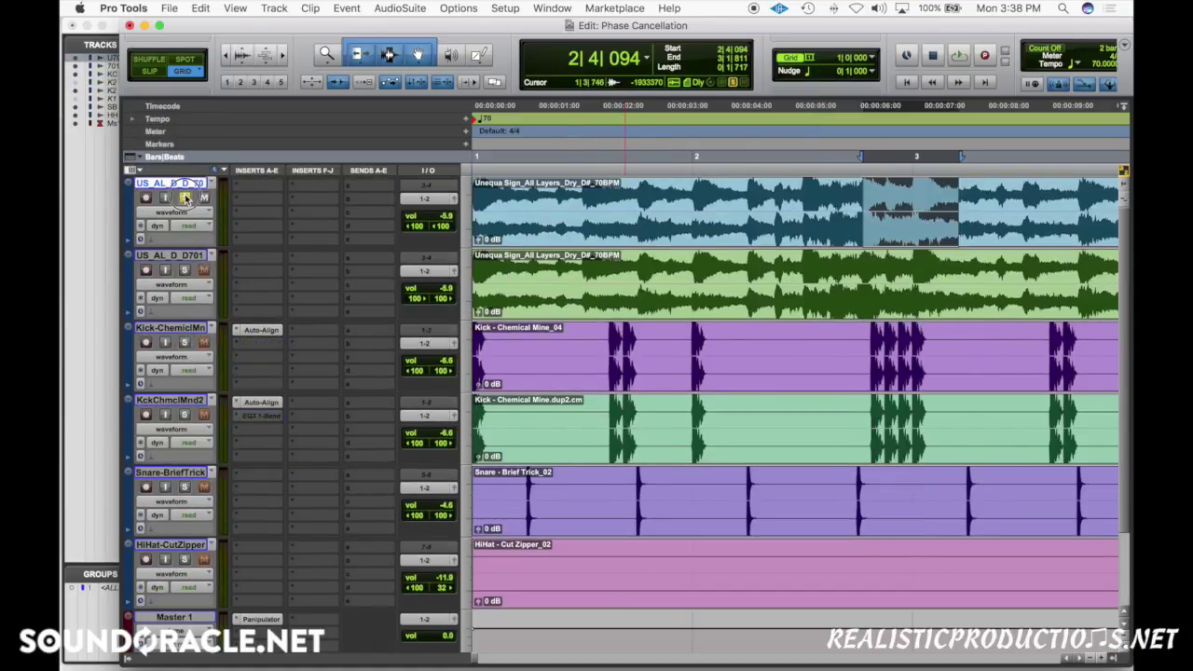
{"action": "left_click", "coordinate": [797, 200]}
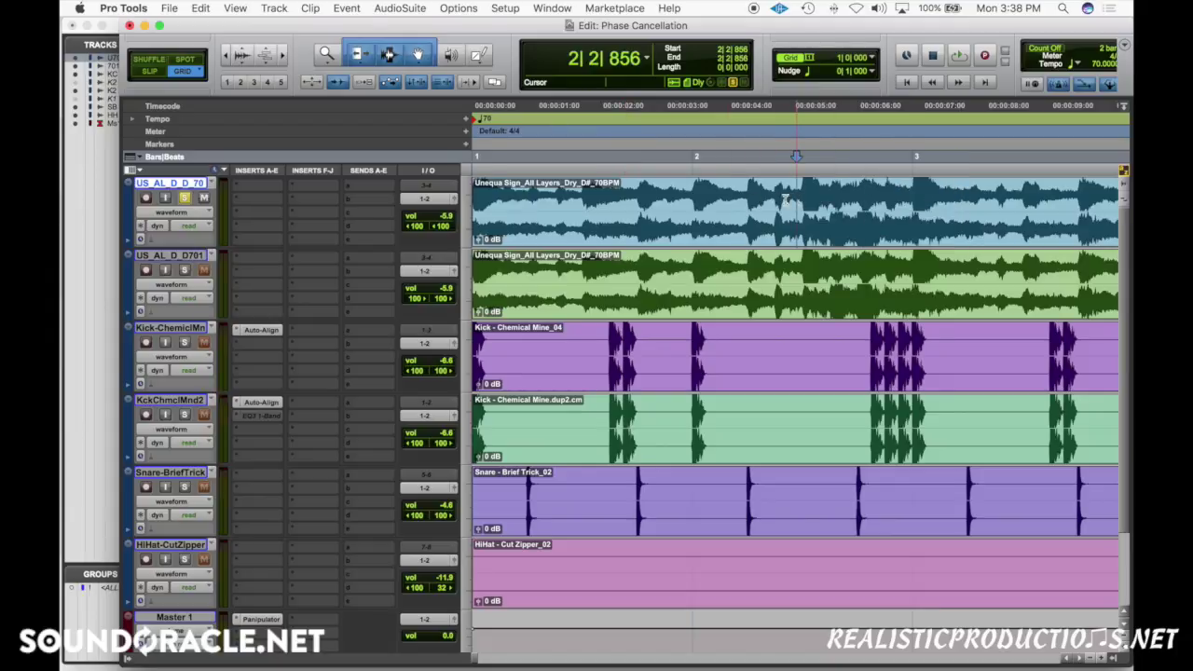
Insert the stereo SoundToys MicroShift plug-in on the US_AL_D_D_70 track's first insert and move its window off the sample waveforms
{"action": "left_click", "coordinate": [257, 200]}
{"action": "mouse_move", "coordinate": [317, 254]}
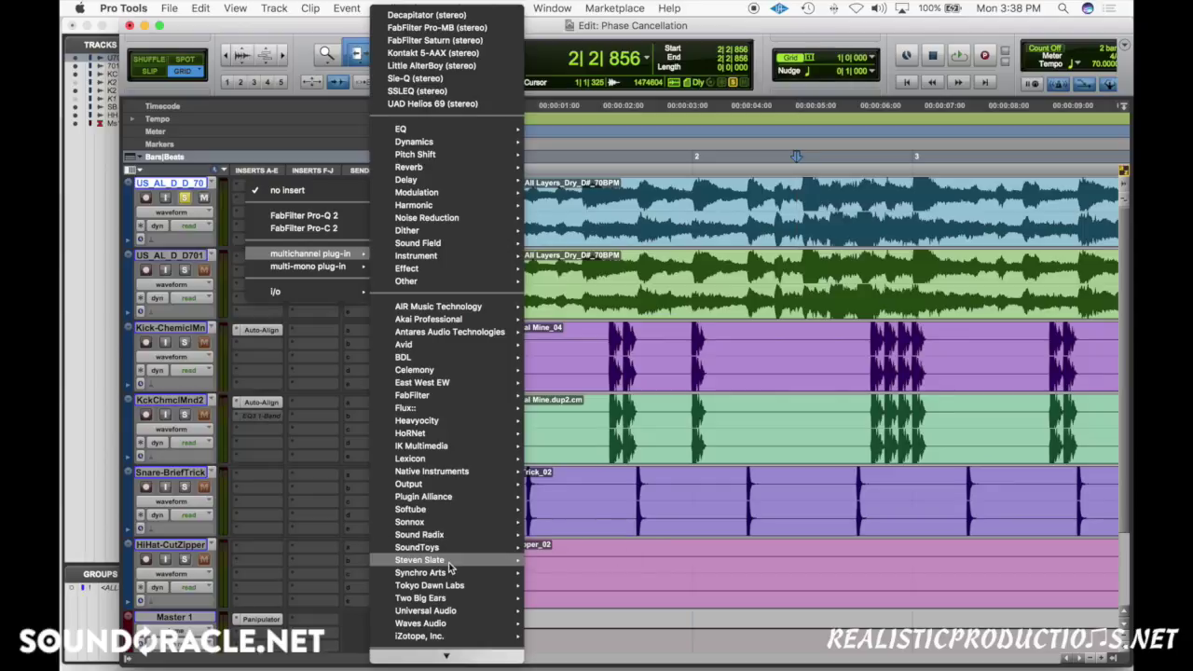
{"action": "mouse_move", "coordinate": [451, 567]}
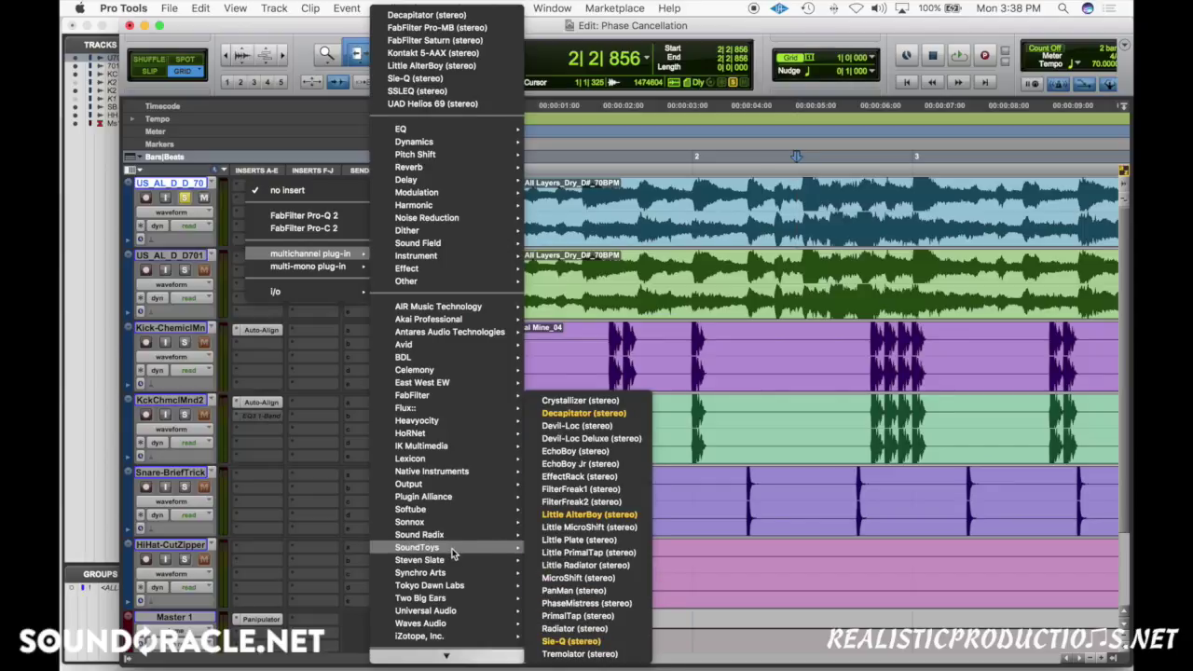
{"action": "left_click", "coordinate": [579, 578]}
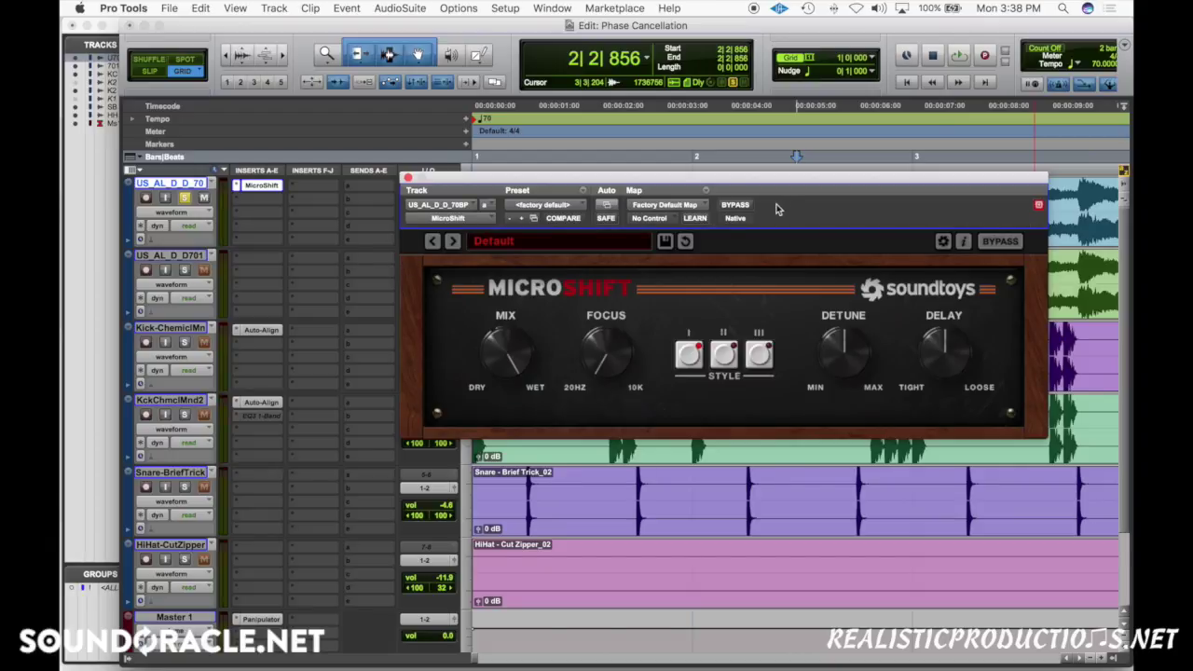
{"action": "left_click_drag", "start_coordinate": [720, 180], "coordinate": [640, 301]}
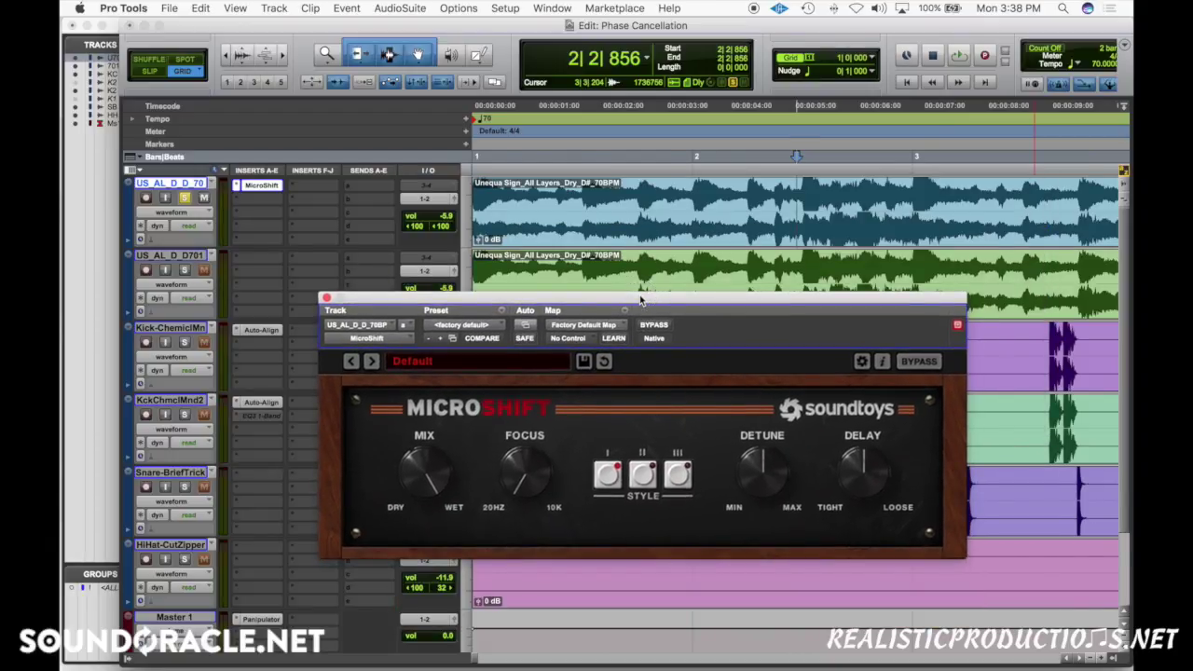
Play the soloed sample track from bar 5 to bar 9 with MicroShift active
{"action": "left_click", "coordinate": [799, 191]}
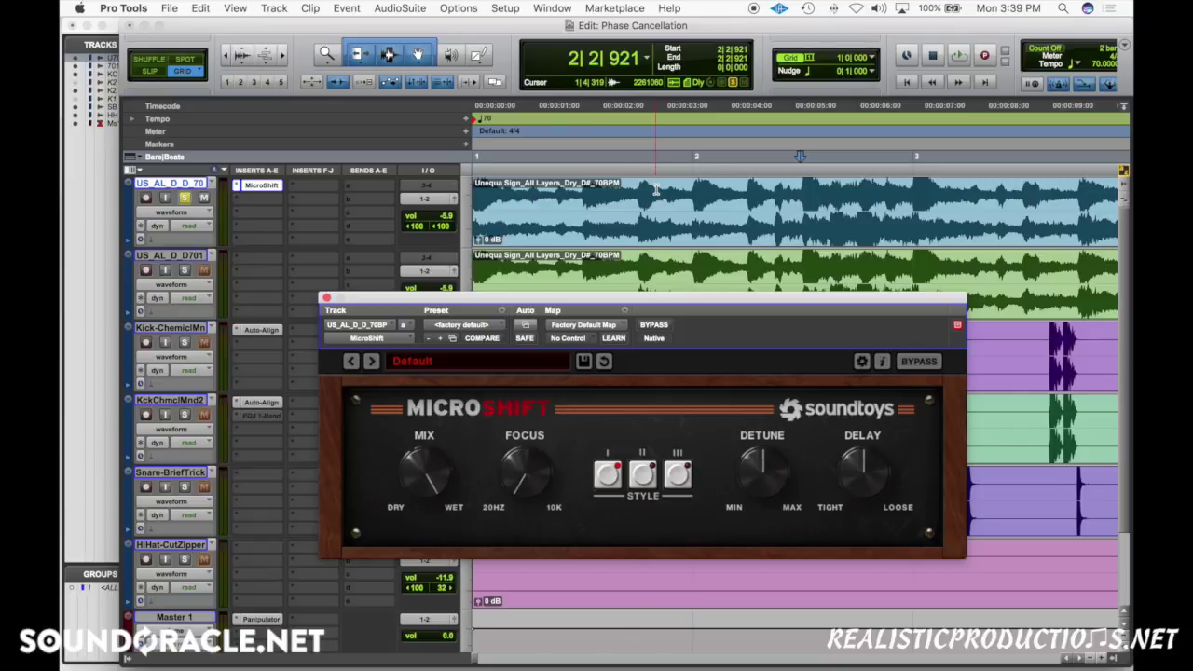
{"action": "scroll", "coordinate": [657, 190], "scroll_direction": "right", "scroll_amount": 2}
{"action": "left_click", "coordinate": [448, 231]}
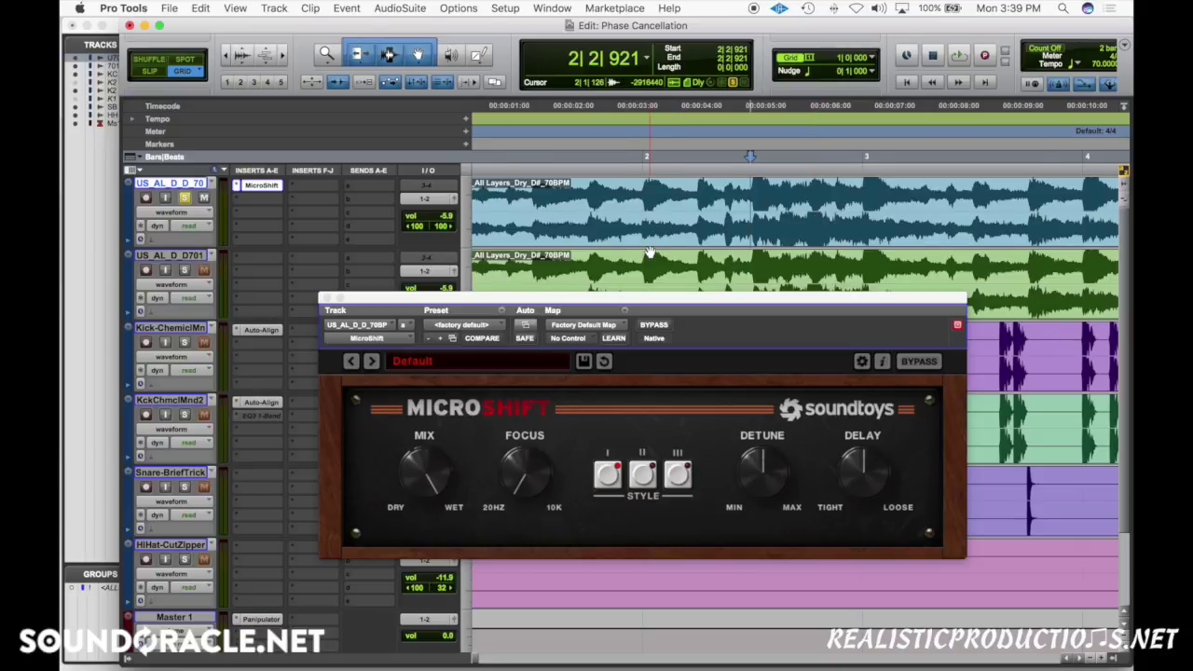
{"action": "key", "text": "space"}
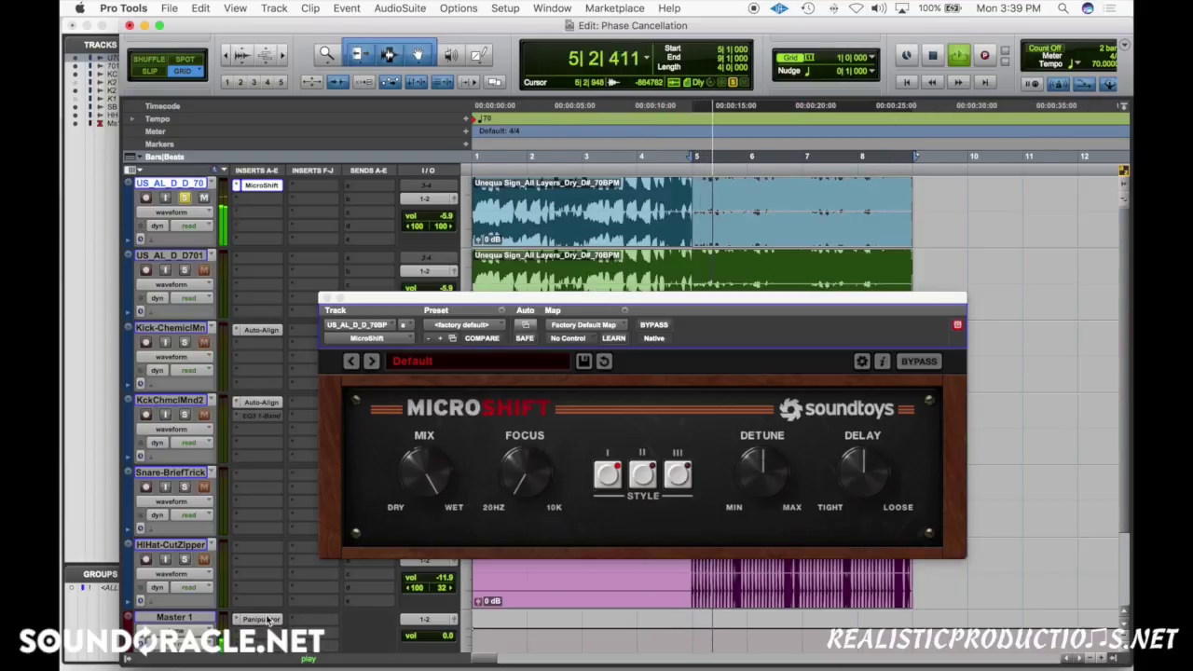
Turn on Mono in the Master 1 track's Panipulator and restart playback from bar 5
{"action": "left_click", "coordinate": [262, 619]}
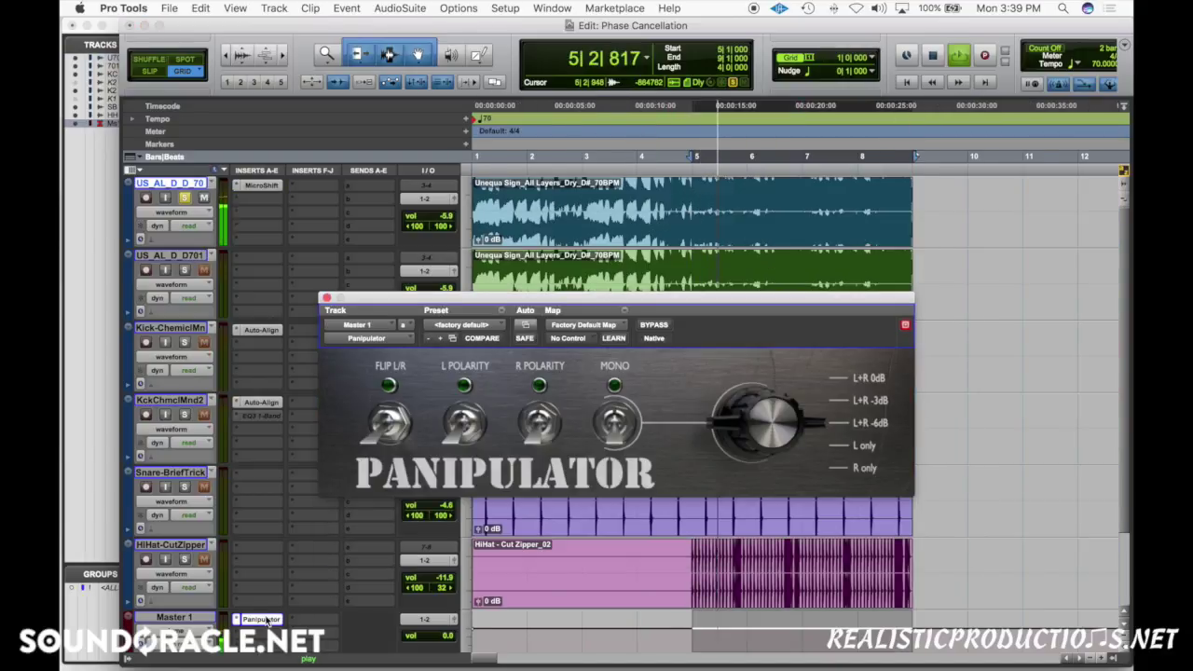
{"action": "left_click", "coordinate": [615, 424]}
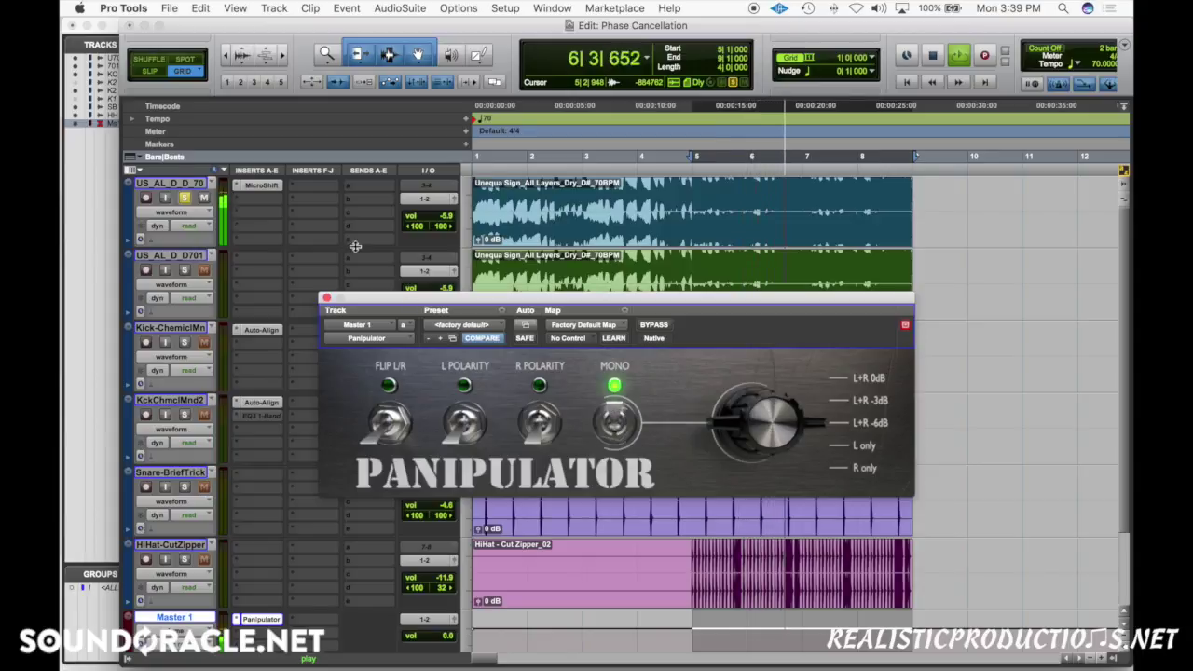
{"action": "key", "text": "space"}
{"action": "key", "text": "space"}
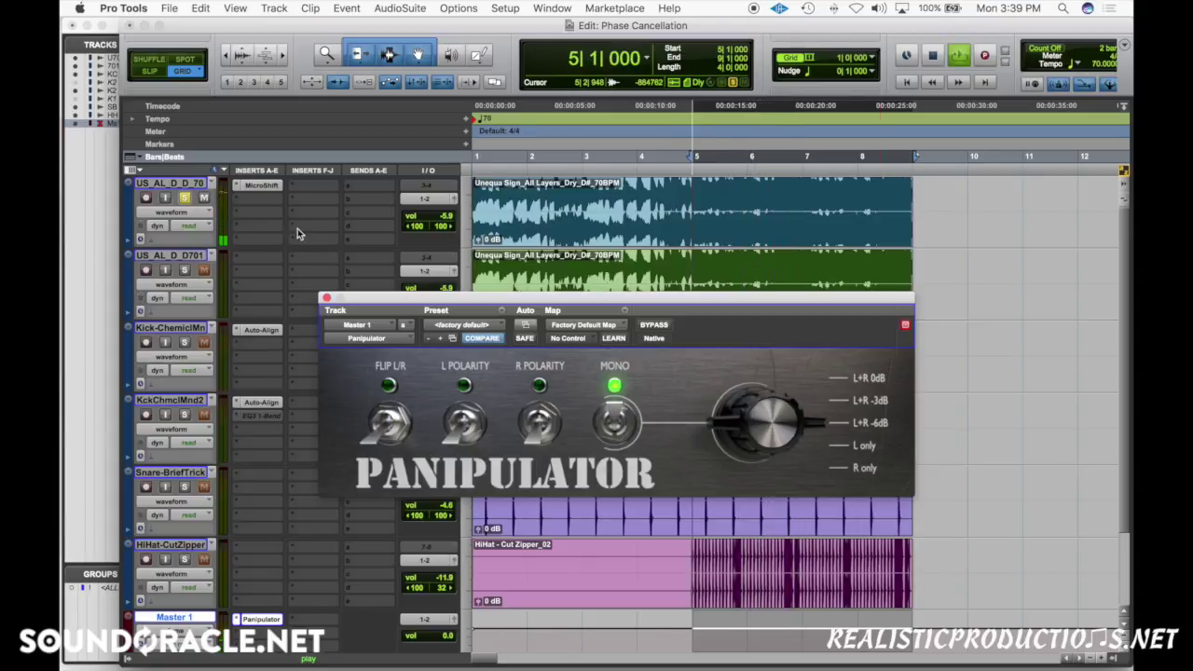
Play the sample in mono while switching MicroShift's bypass on and off
{"action": "left_click", "coordinate": [266, 185], "text": "super"}
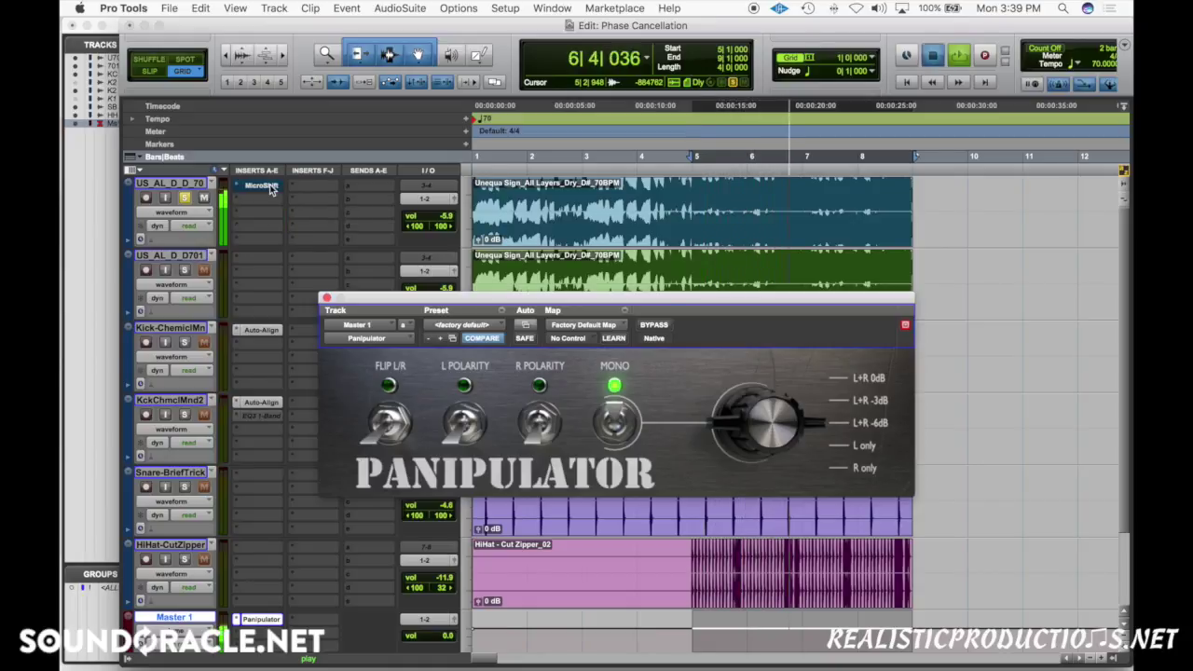
{"action": "key", "text": "space"}
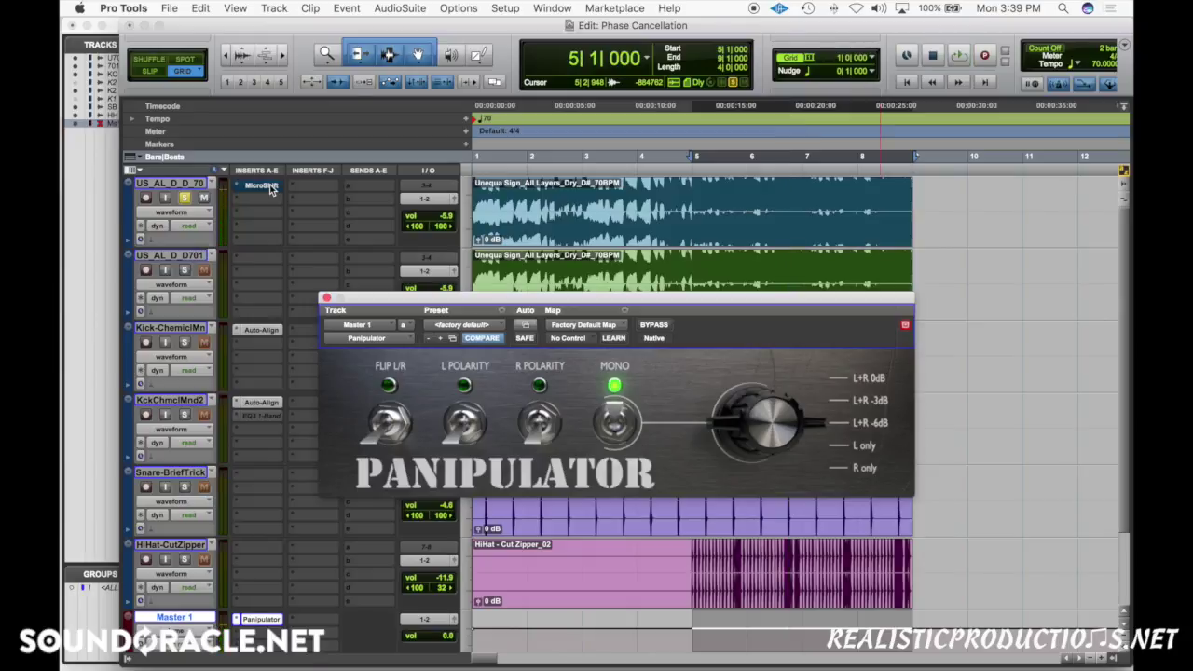
{"action": "key", "text": "space"}
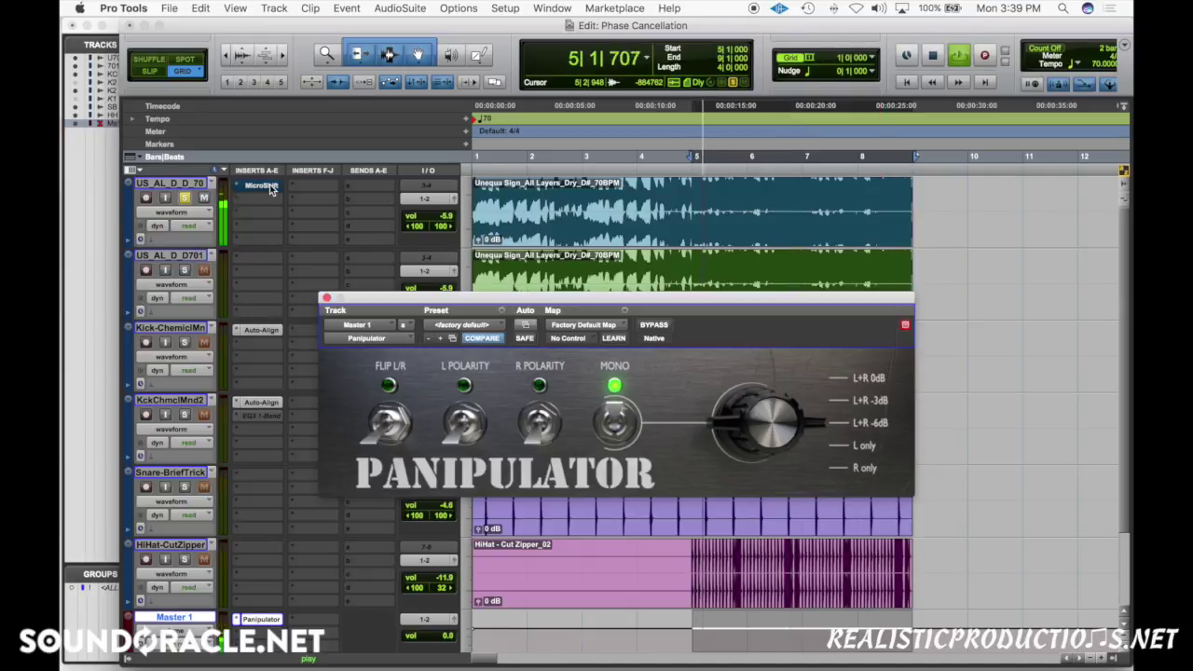
{"action": "left_click", "coordinate": [269, 187], "text": "super"}
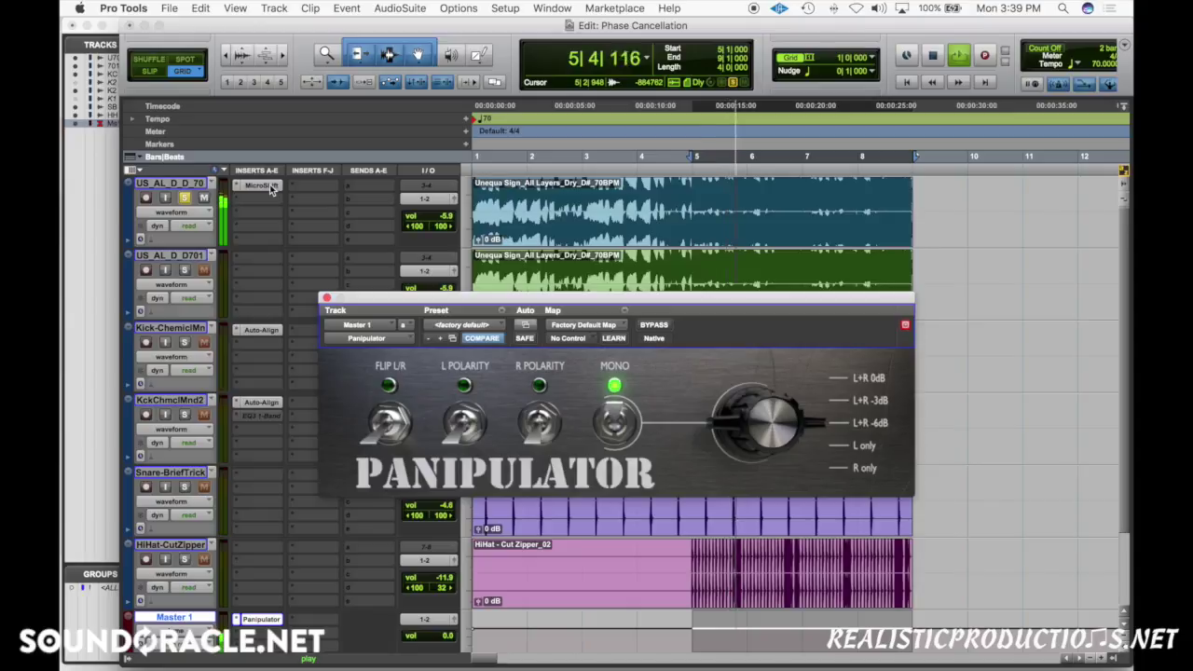
Turn off Mono in Panipulator and play the sample in stereo while toggling MicroShift's bypass, leaving MicroShift active
{"action": "left_click", "coordinate": [612, 422]}
{"action": "key", "text": "space"}
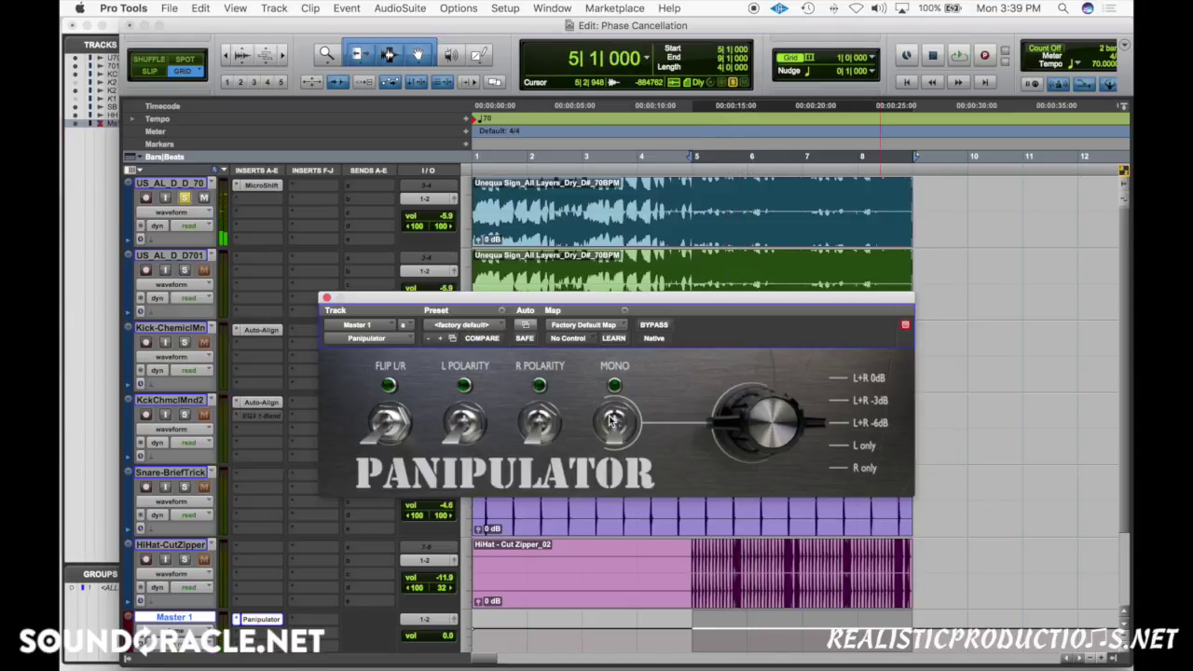
{"action": "key", "text": "space"}
{"action": "left_click", "coordinate": [263, 186], "text": "super"}
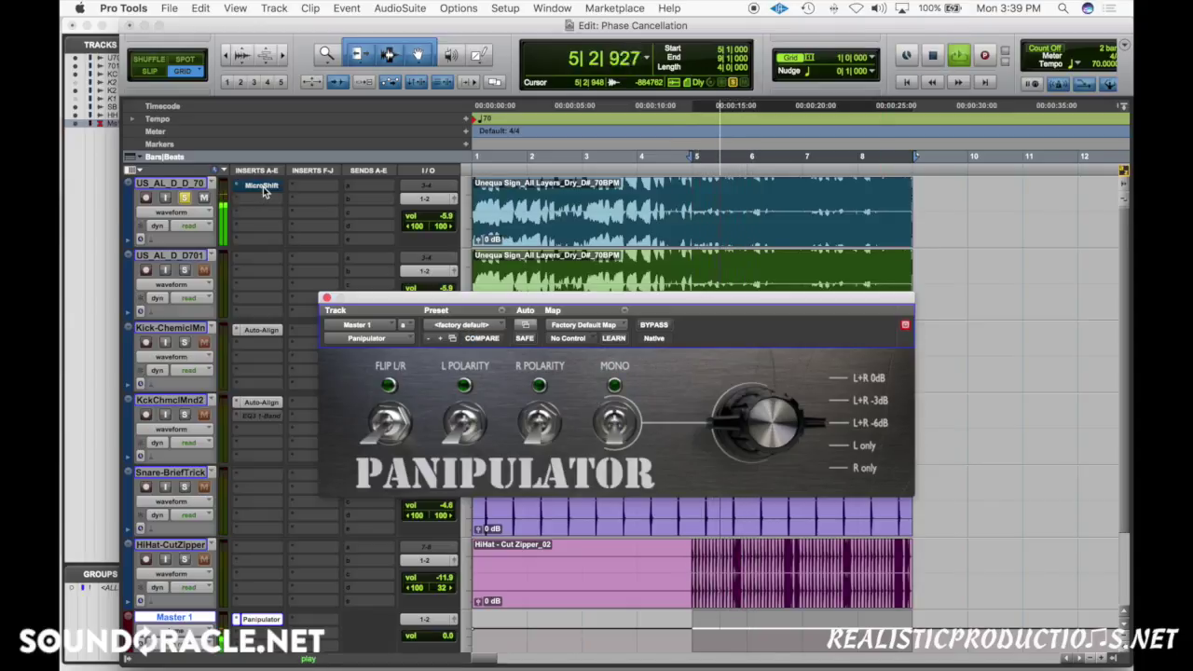
{"action": "left_click", "coordinate": [263, 186], "text": "super"}
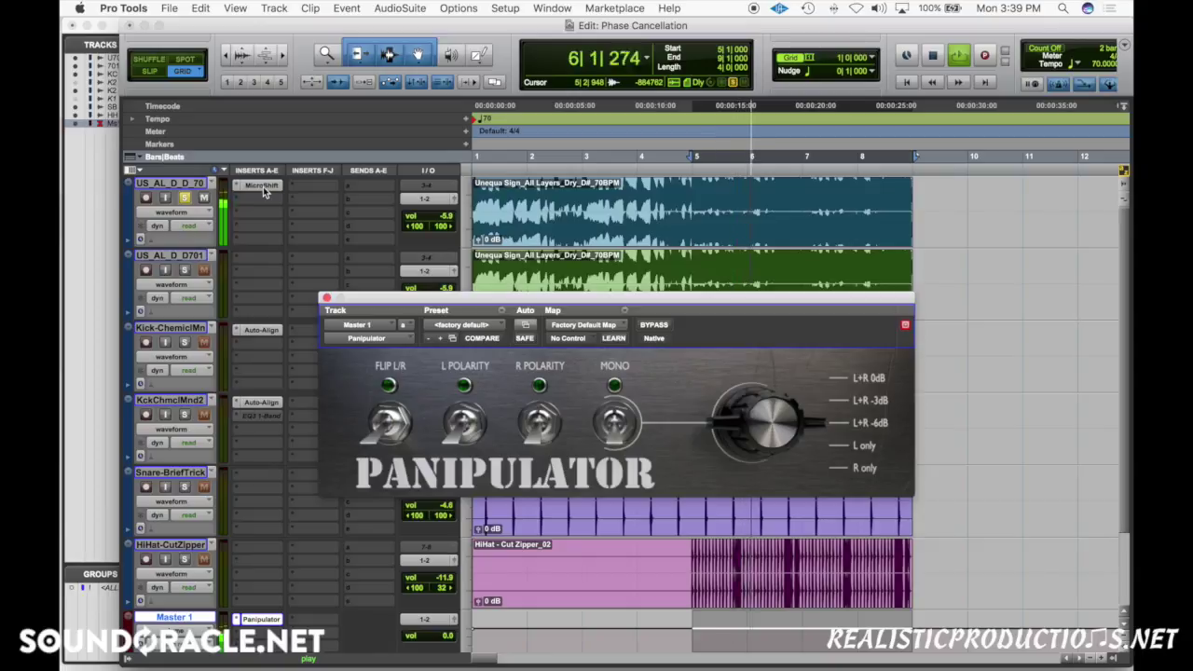
{"action": "key", "text": "space"}
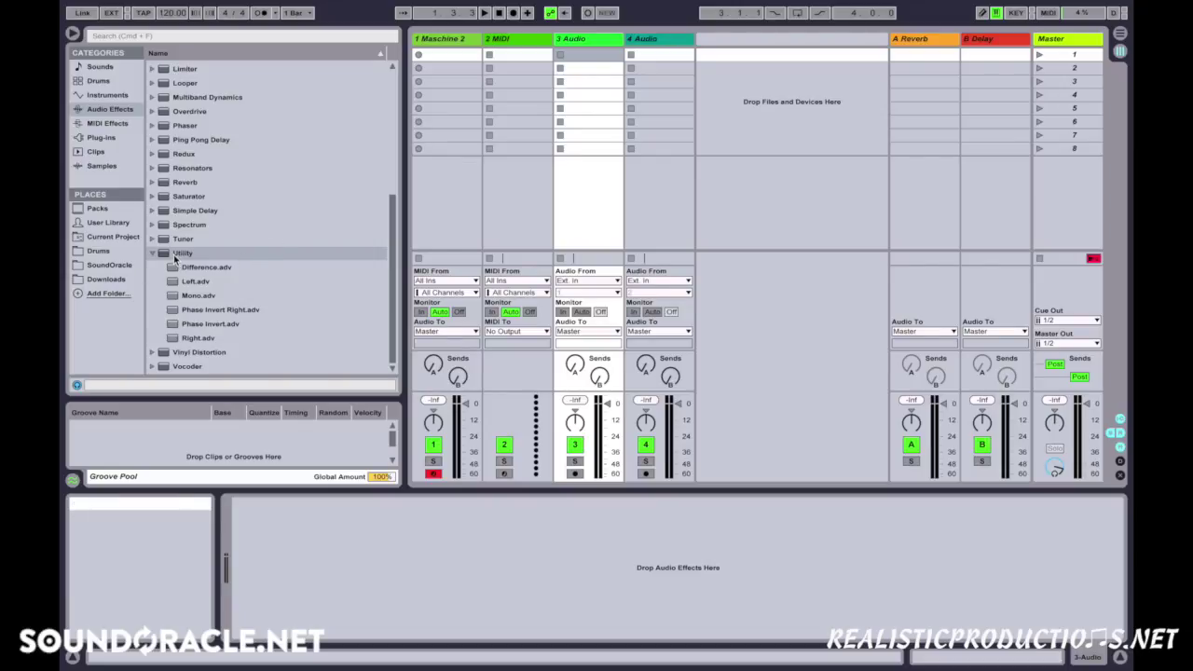
Switch to Ableton Live, add the Utility effect to the 4 Audio track and toggle its left and right phase inversion
{"action": "left_click_drag", "start_coordinate": [192, 257], "coordinate": [653, 58]}
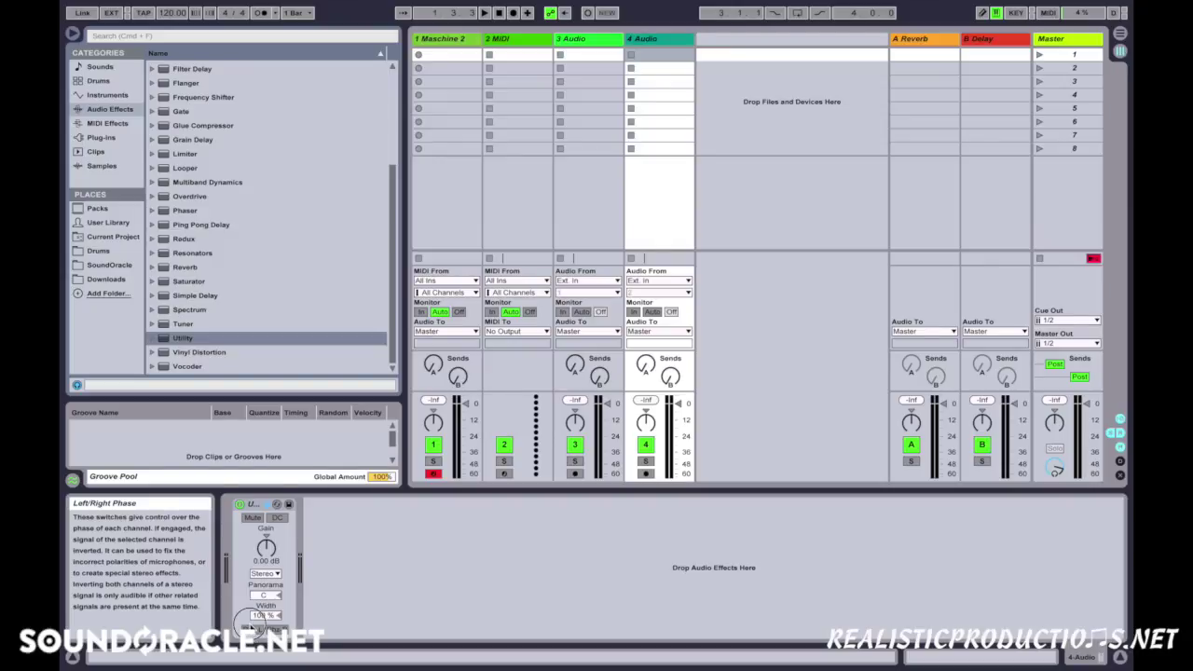
{"action": "left_click", "coordinate": [252, 630]}
{"action": "left_click", "coordinate": [276, 630]}
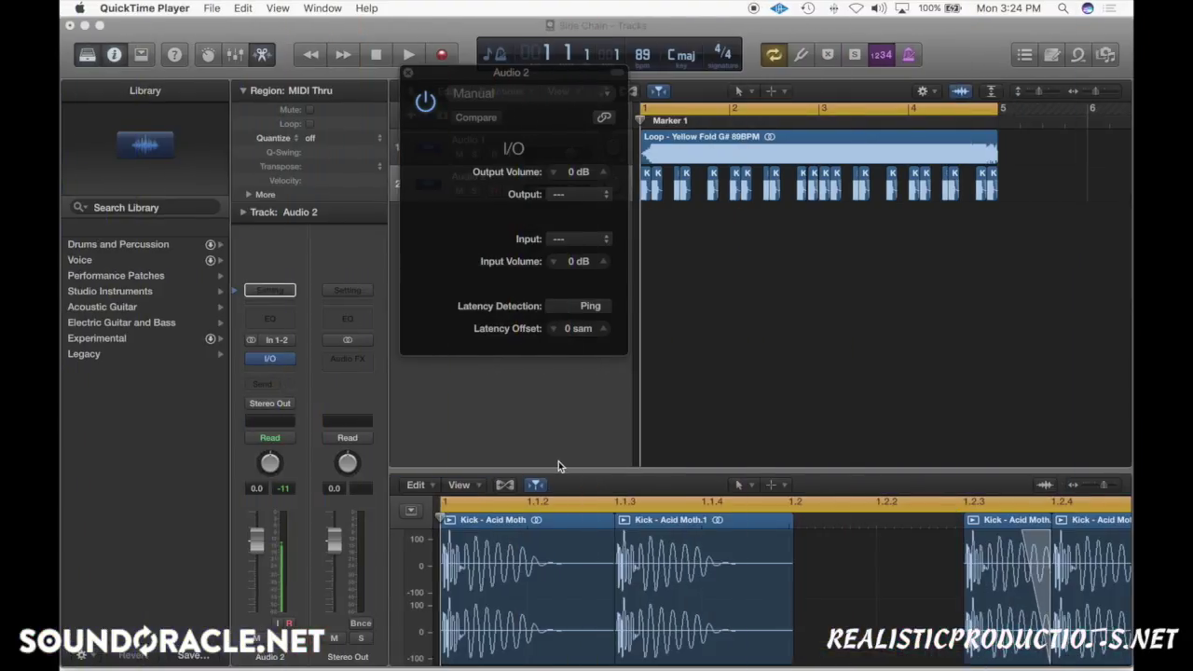
Switch to Logic Pro X, replace Audio 2's I/O plug-in with the Utility Gain plug-in and toggle its left and right phase inversion
{"action": "left_click", "coordinate": [296, 381]}
{"action": "left_click", "coordinate": [287, 361]}
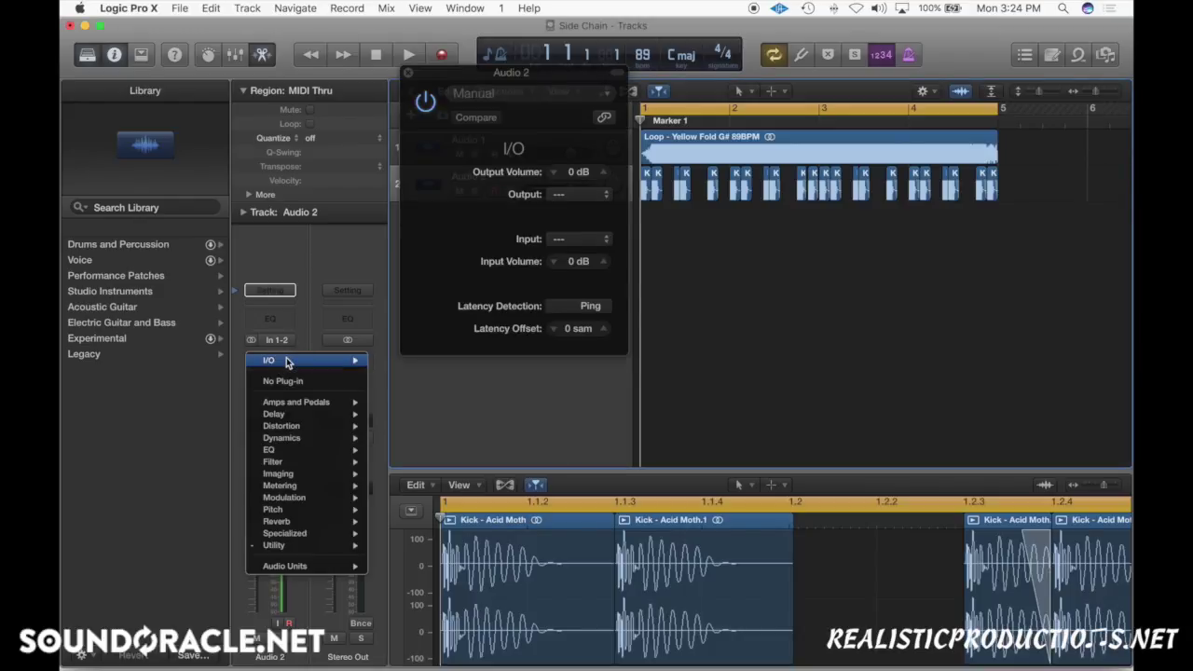
{"action": "mouse_move", "coordinate": [312, 545]}
{"action": "mouse_move", "coordinate": [439, 546]}
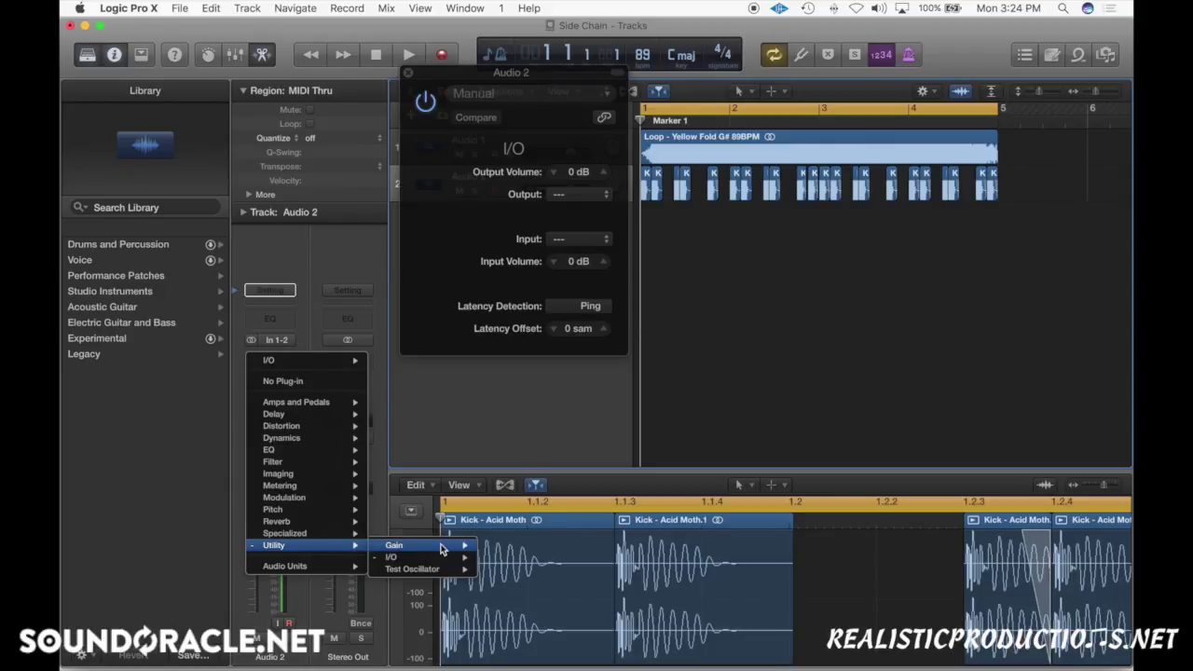
{"action": "left_click", "coordinate": [504, 547]}
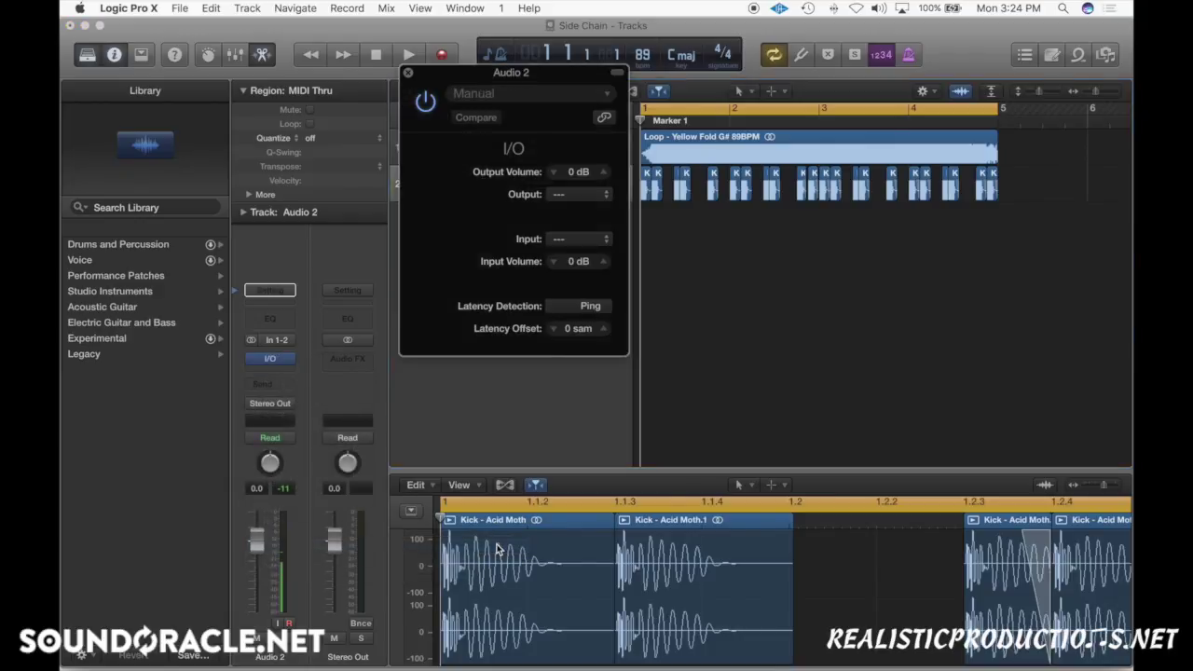
{"action": "left_click", "coordinate": [496, 172]}
{"action": "left_click", "coordinate": [527, 172]}
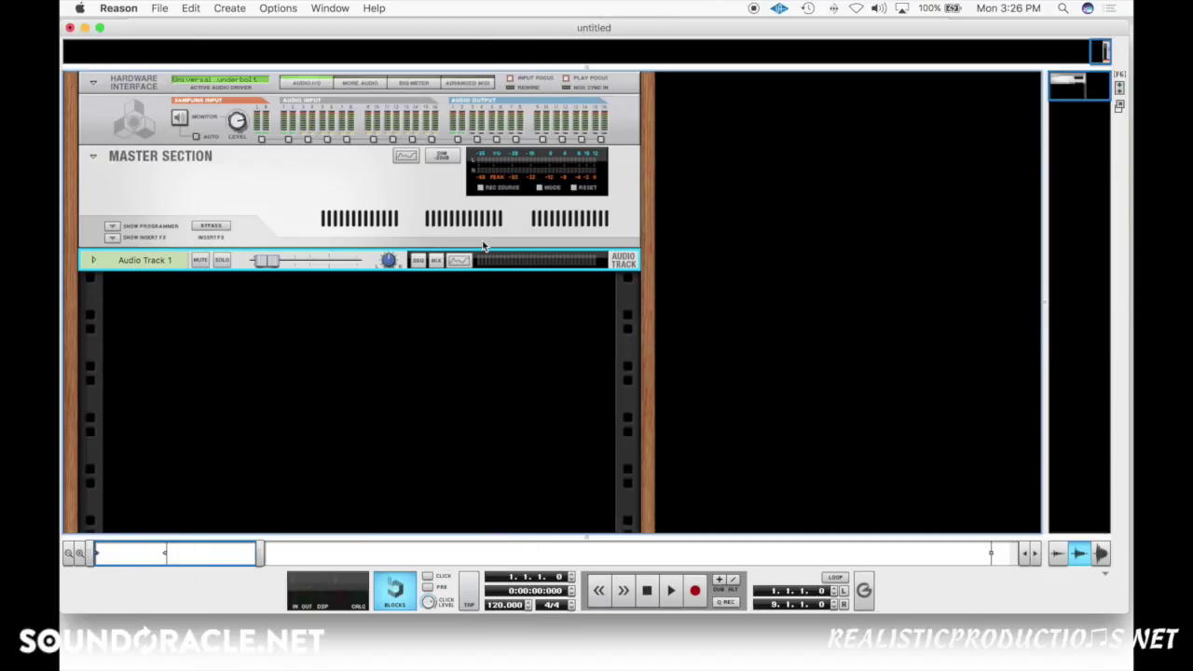
Switch to Reason, show Audio Track 1's mixer channel and toggle the phase inversion (INV) in its input section
{"action": "left_click", "coordinate": [434, 262]}
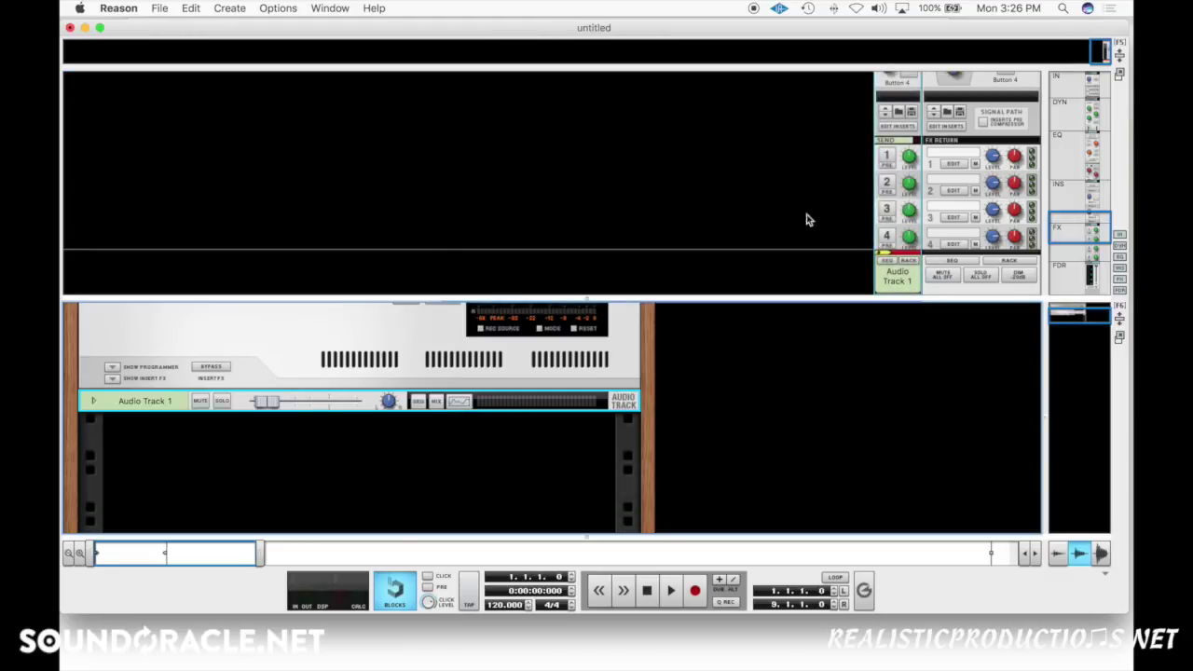
{"action": "scroll", "coordinate": [909, 160], "scroll_direction": "down", "scroll_amount": 3}
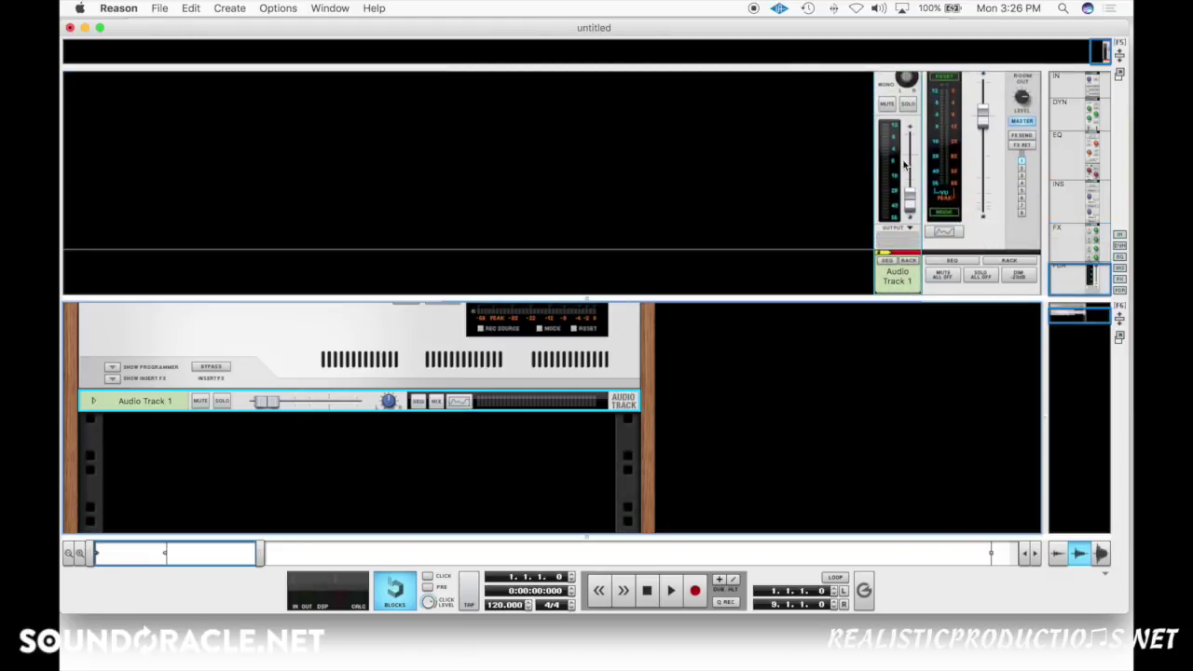
{"action": "scroll", "coordinate": [909, 164], "scroll_direction": "up", "scroll_amount": 8}
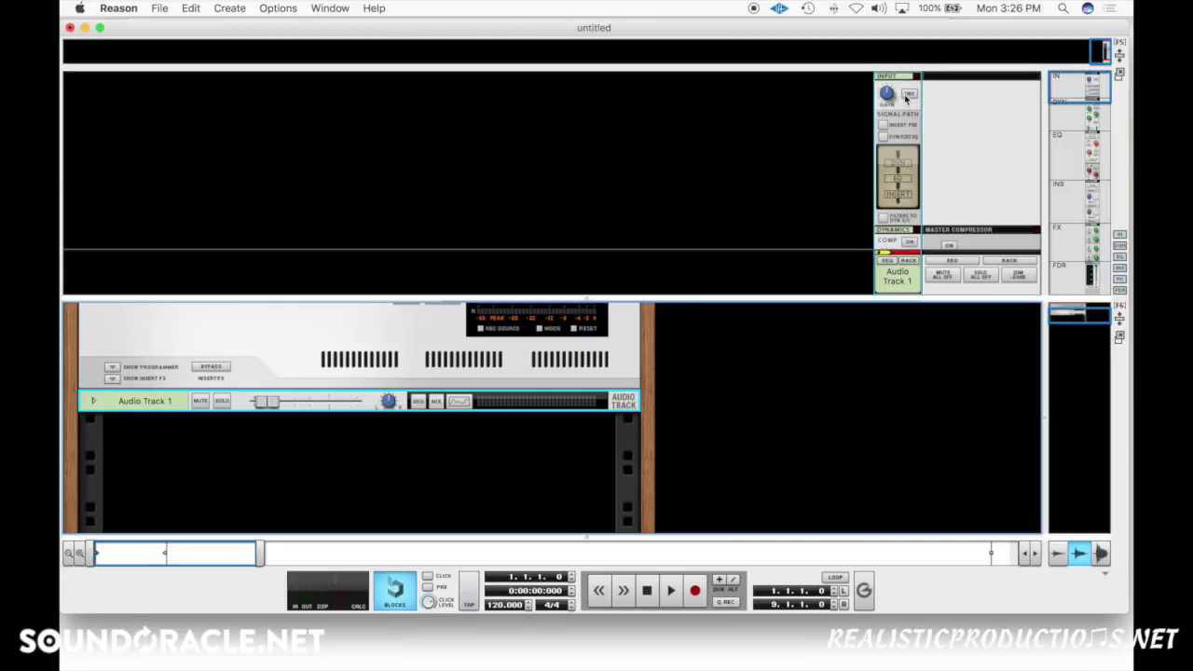
{"action": "left_click", "coordinate": [909, 95]}
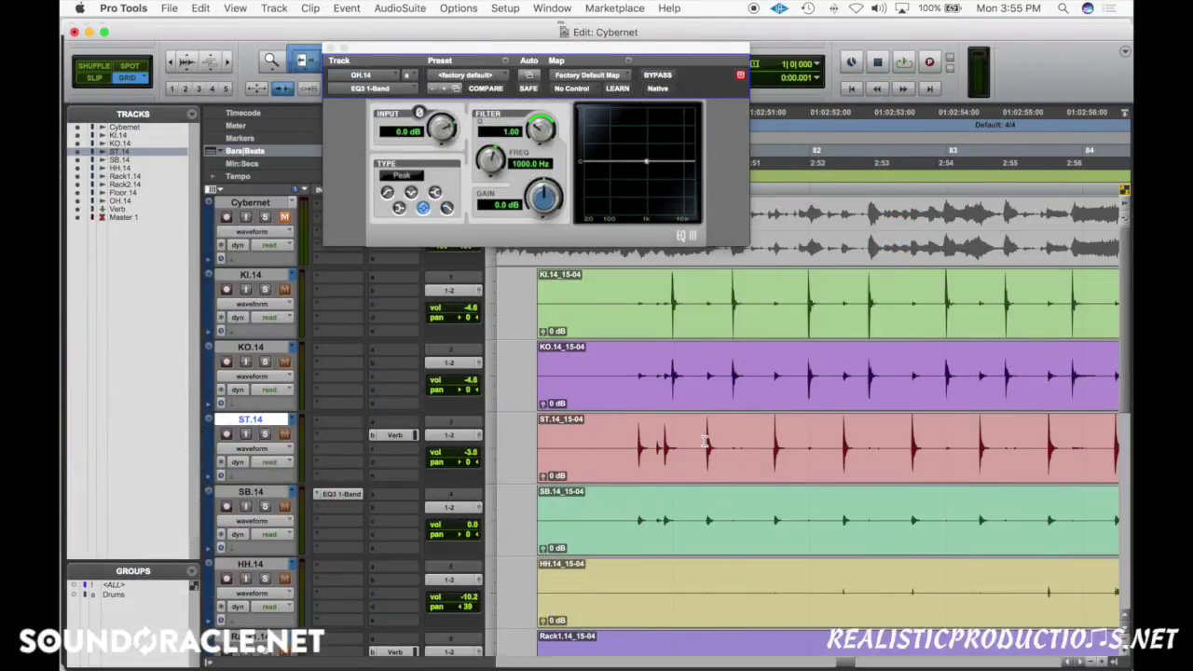
Switch to the Cybernet session in Pro Tools, play the multitrack drums from the opening snare hits and look over the drum tracks
{"action": "left_click", "coordinate": [660, 445]}
{"action": "key", "text": "space"}
{"action": "scroll", "coordinate": [625, 457], "scroll_direction": "down", "scroll_amount": 6}
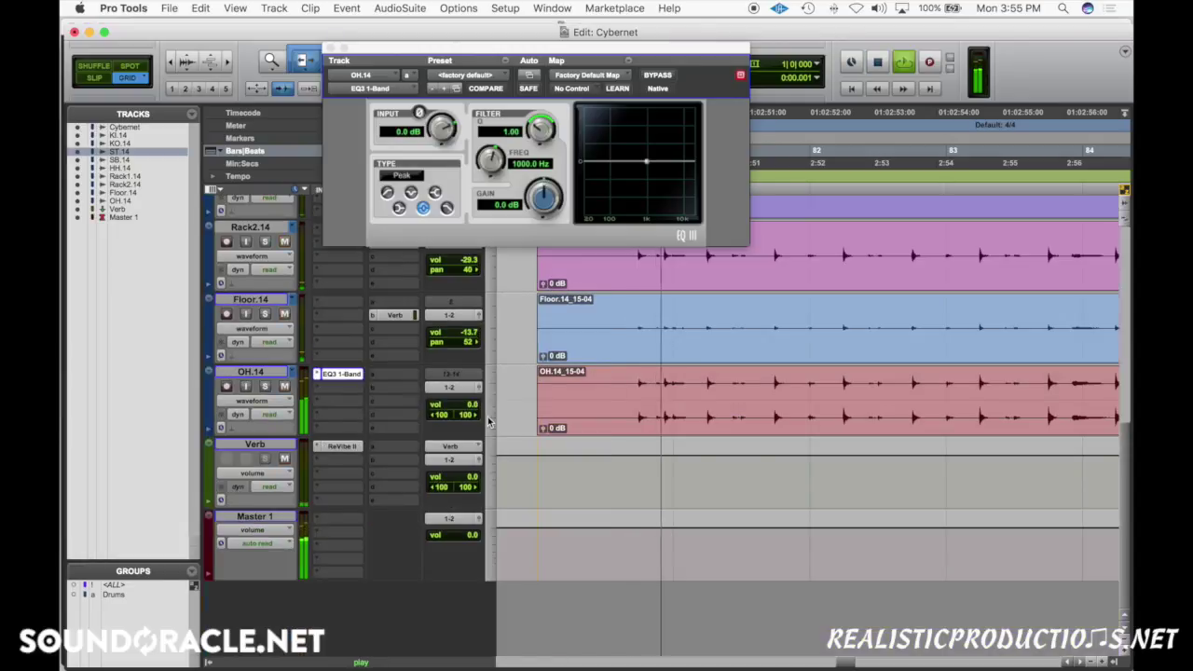
{"action": "scroll", "coordinate": [622, 466], "scroll_direction": "up", "scroll_amount": 6}
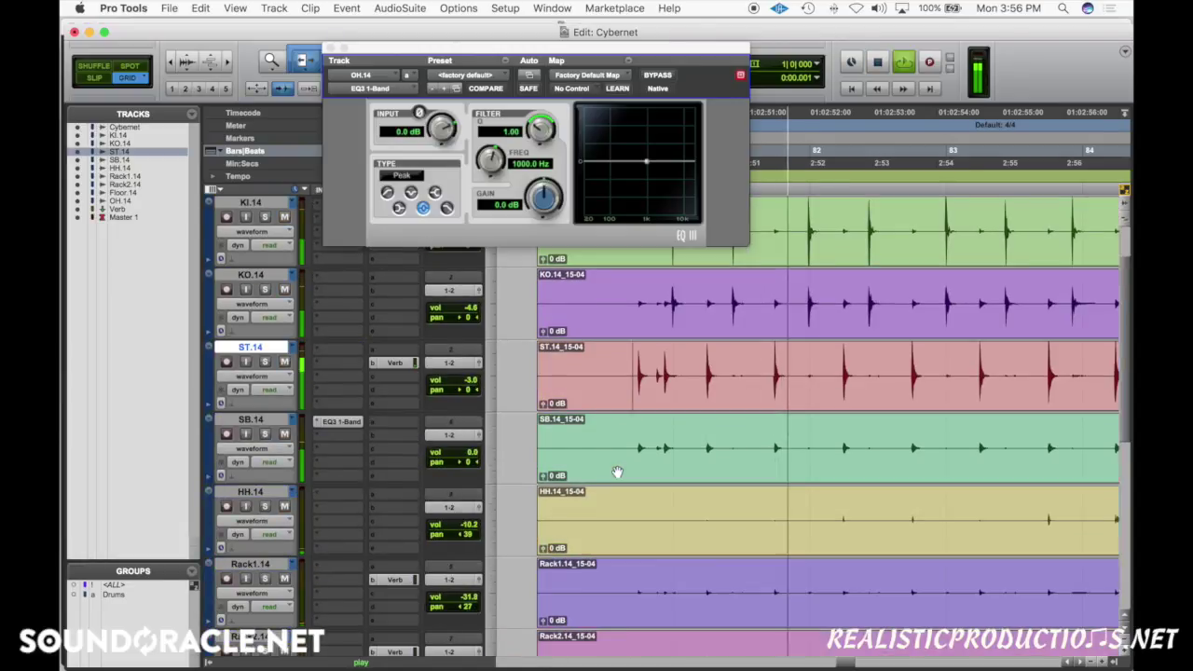
Stop the playback and move the EQ3 1-Band plug-in window aside to uncover the drum waveforms
{"action": "scroll", "coordinate": [618, 473], "scroll_direction": "down", "scroll_amount": 1}
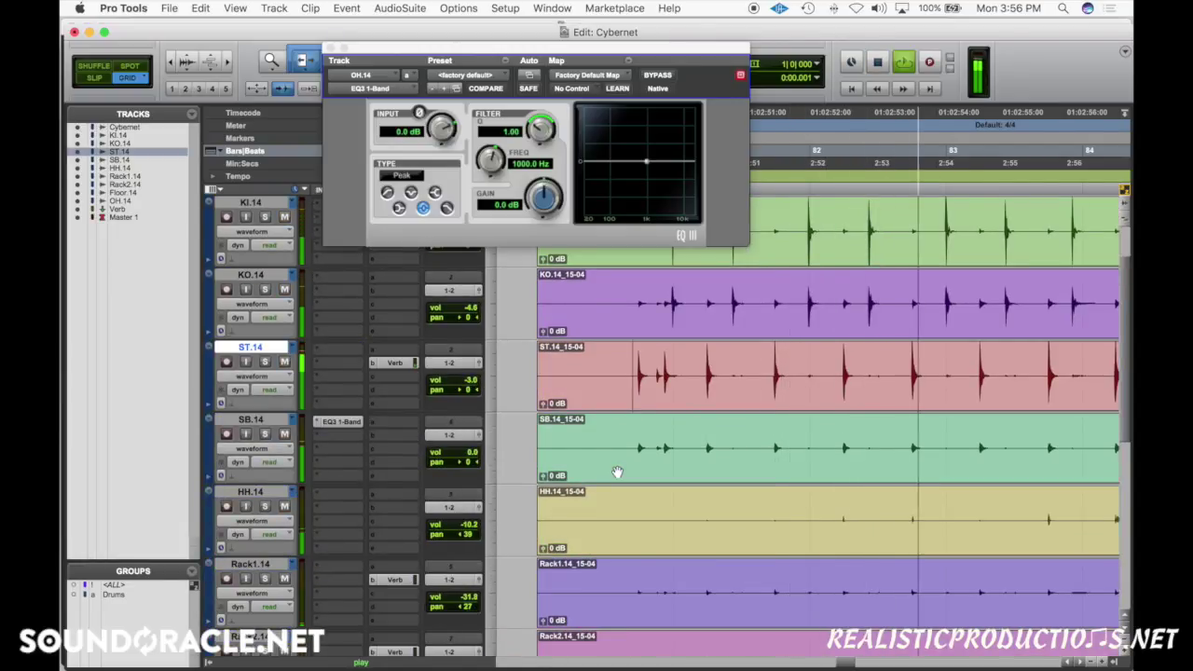
{"action": "key", "text": "space"}
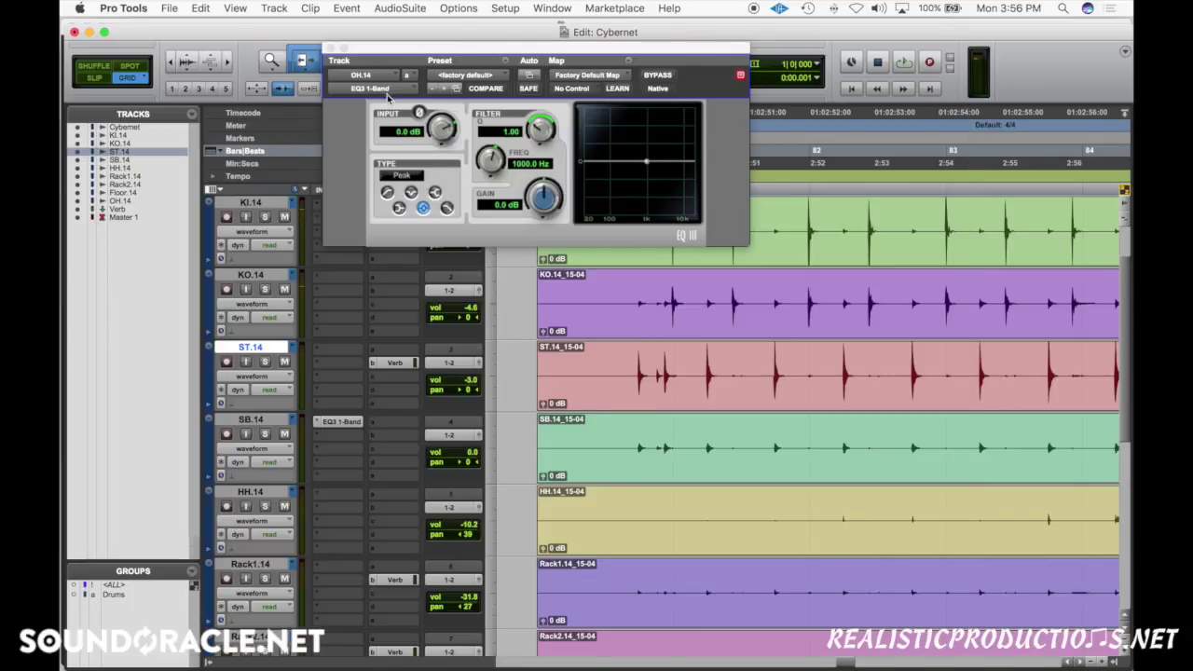
{"action": "left_click_drag", "start_coordinate": [438, 51], "coordinate": [1078, 81]}
{"action": "left_click", "coordinate": [632, 403]}
{"action": "scroll", "coordinate": [633, 403], "scroll_direction": "up", "scroll_amount": 1}
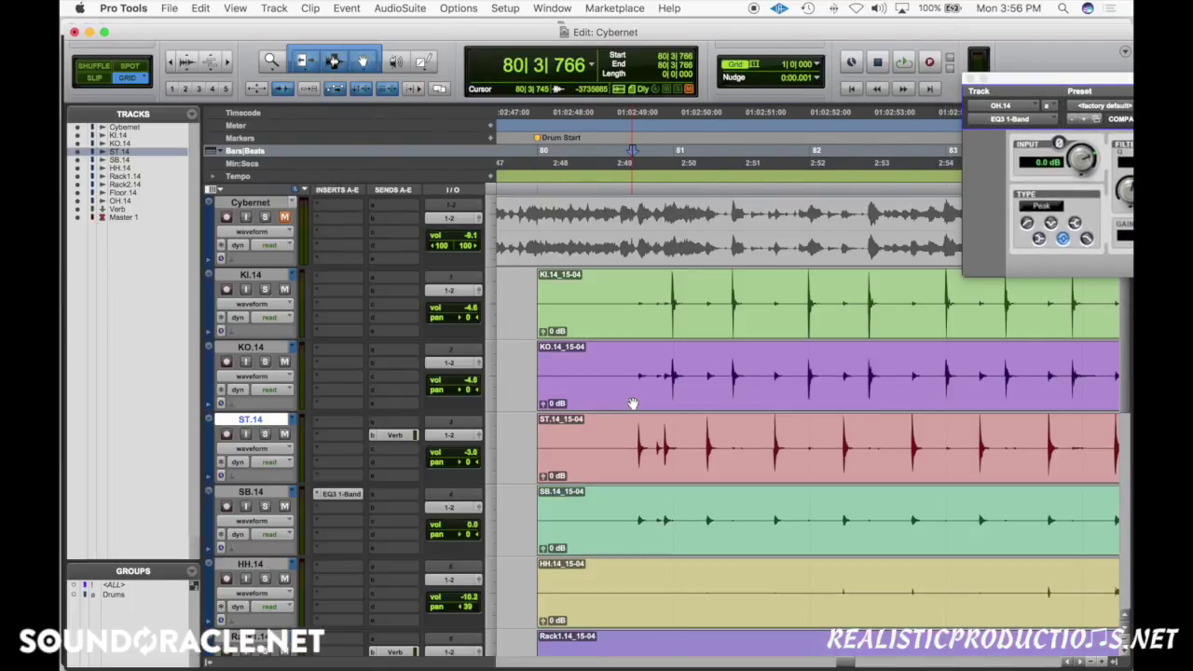
Go through the drum mic tracks one by one, from the KI.14 kick to the OH.14 overheads, selecting tracks along the way
{"action": "left_click", "coordinate": [718, 298]}
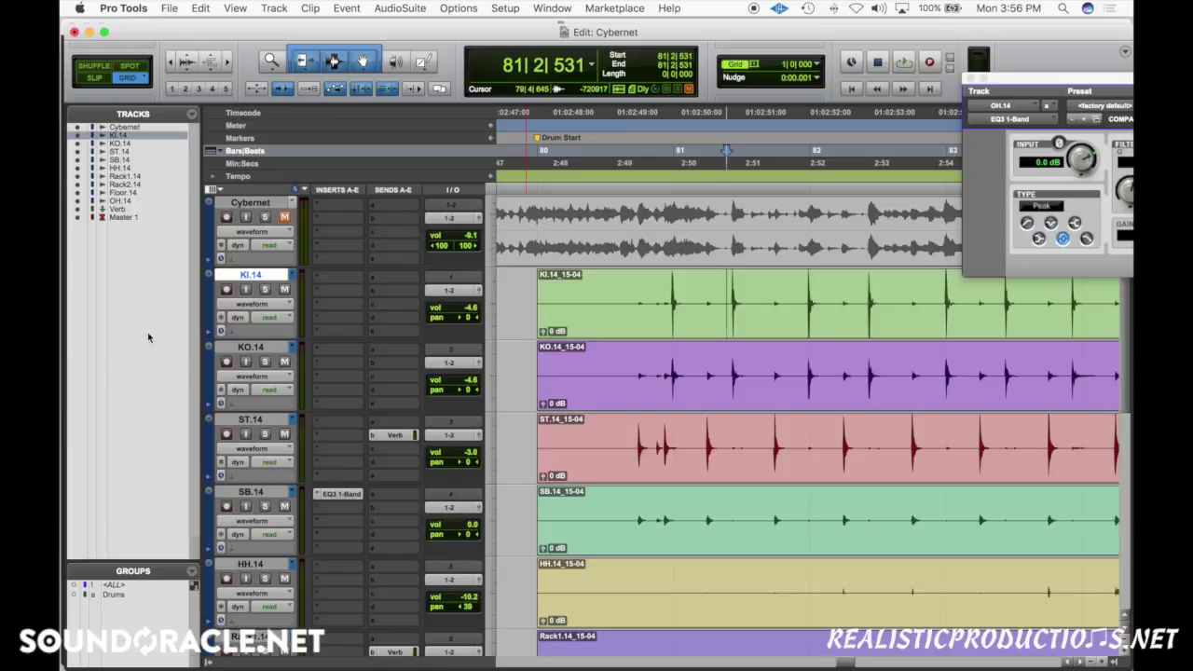
{"action": "scroll", "coordinate": [280, 336], "scroll_direction": "down", "scroll_amount": 2}
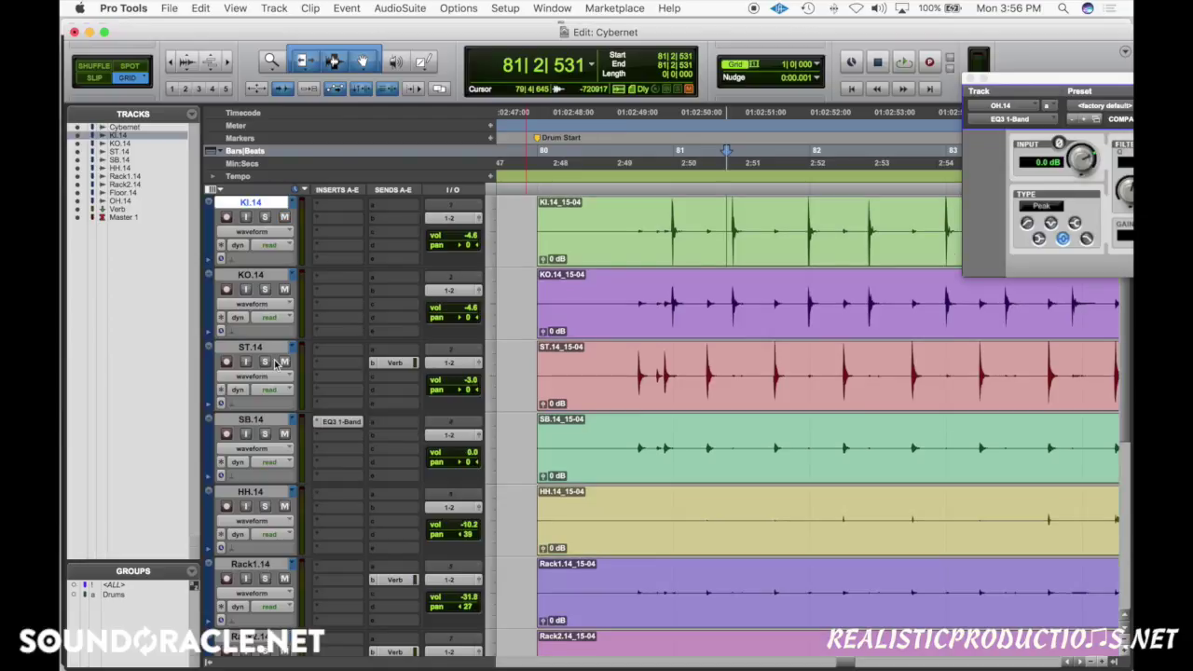
{"action": "left_click", "coordinate": [258, 277]}
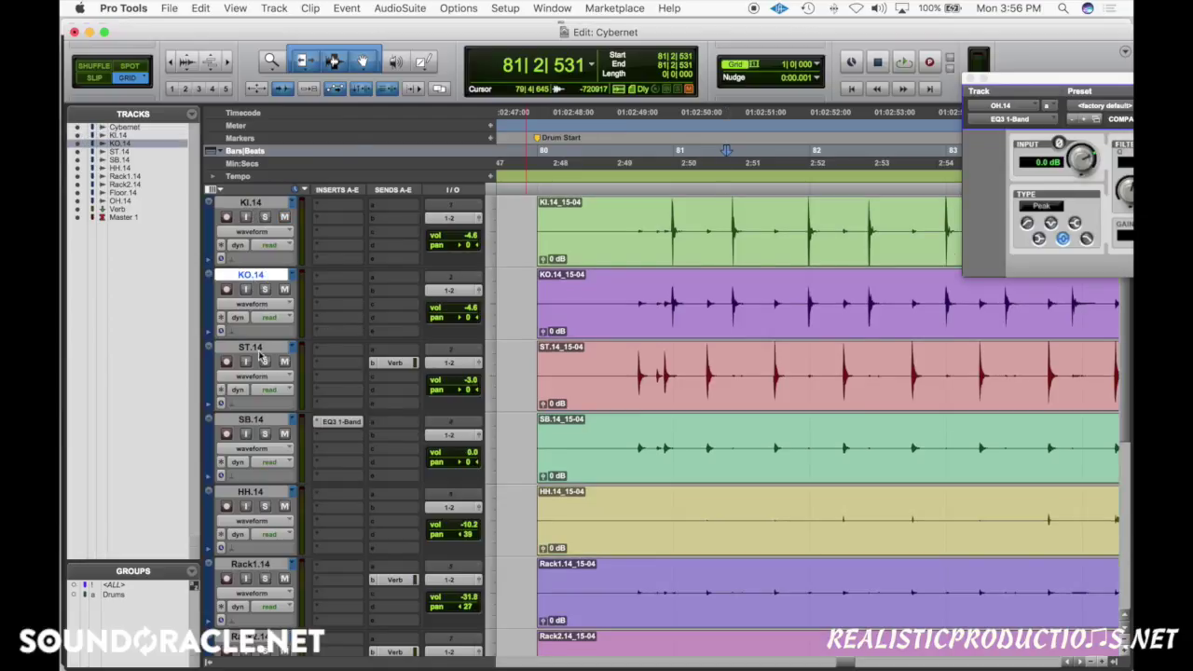
{"action": "scroll", "coordinate": [261, 358], "scroll_direction": "down", "scroll_amount": 2}
{"action": "left_click", "coordinate": [261, 351]}
{"action": "left_click", "coordinate": [257, 277]}
{"action": "left_click", "coordinate": [264, 353]}
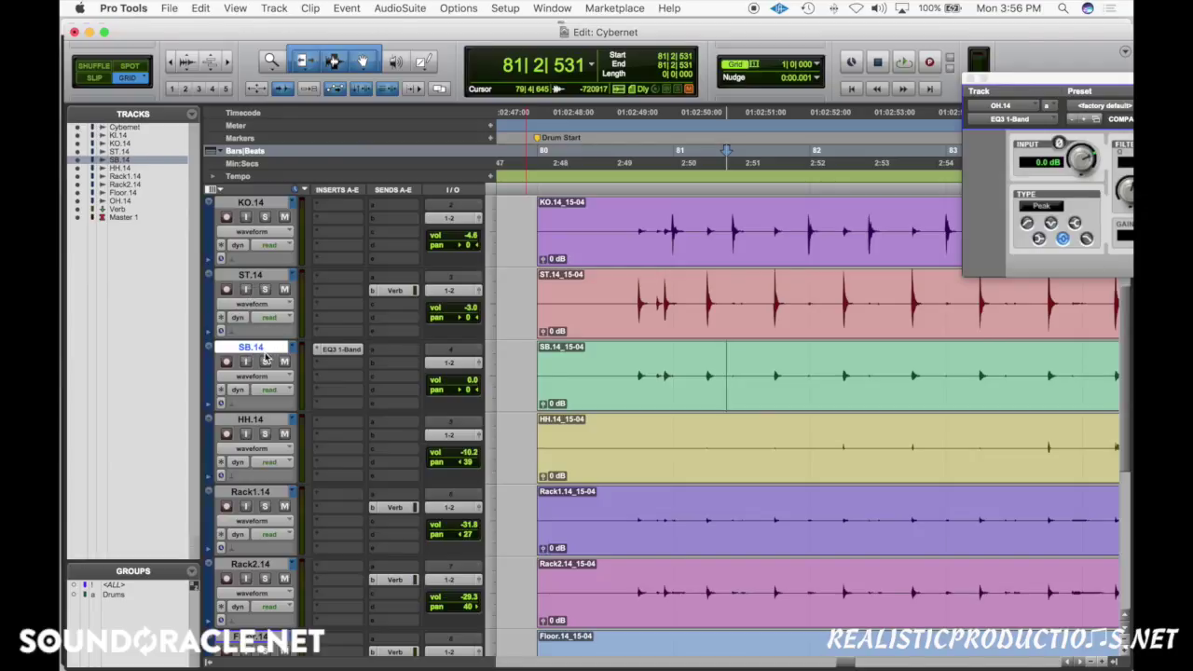
{"action": "left_click", "coordinate": [266, 419]}
{"action": "left_click", "coordinate": [267, 494]}
{"action": "scroll", "coordinate": [268, 499], "scroll_direction": "up", "scroll_amount": 2}
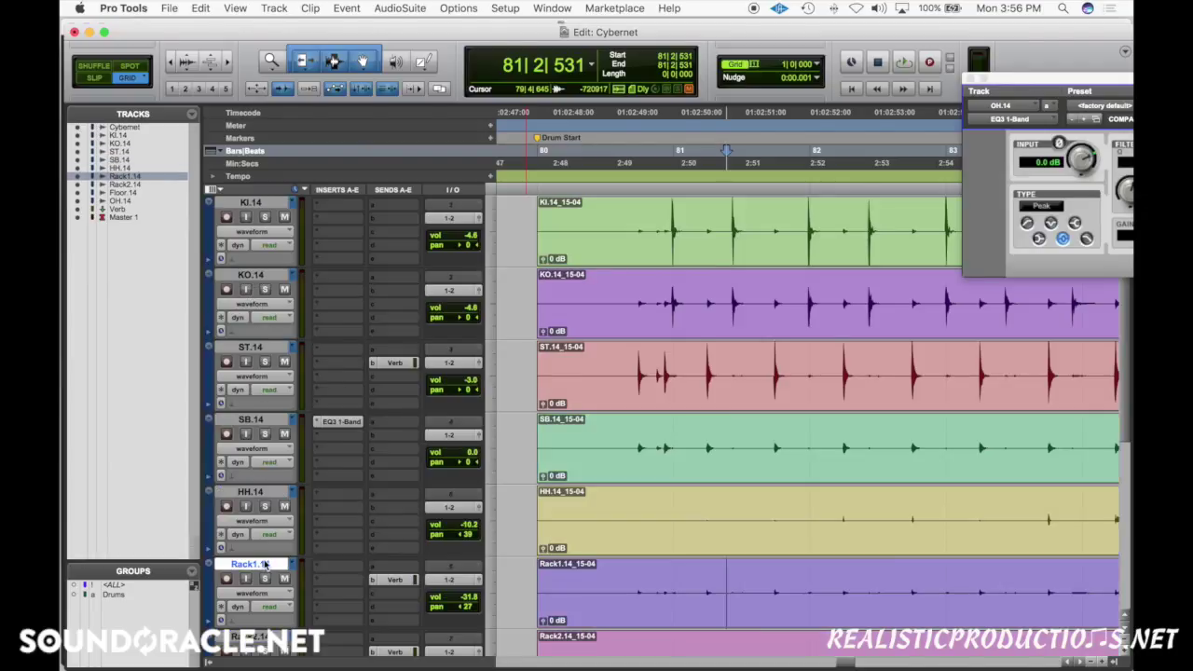
{"action": "scroll", "coordinate": [266, 564], "scroll_direction": "down", "scroll_amount": 8}
{"action": "left_click", "coordinate": [264, 494]}
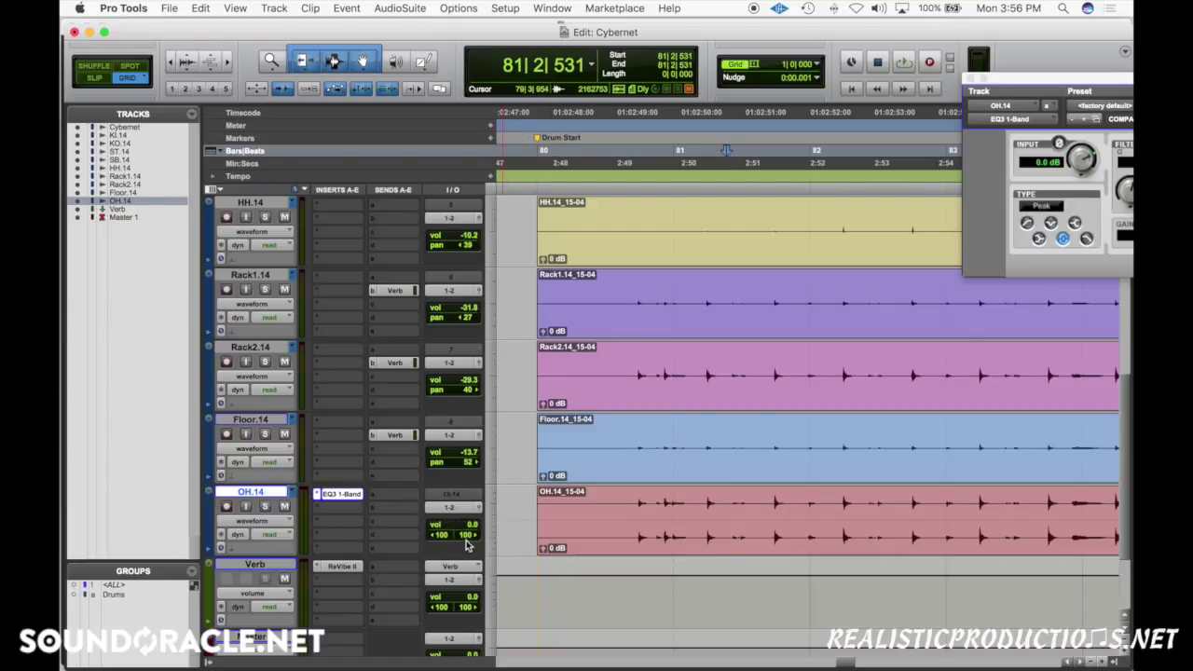
Mark the opening snare hits on the OH.14 overheads and compare them with the hits on the ST.14 snare track
{"action": "left_click", "coordinate": [635, 504]}
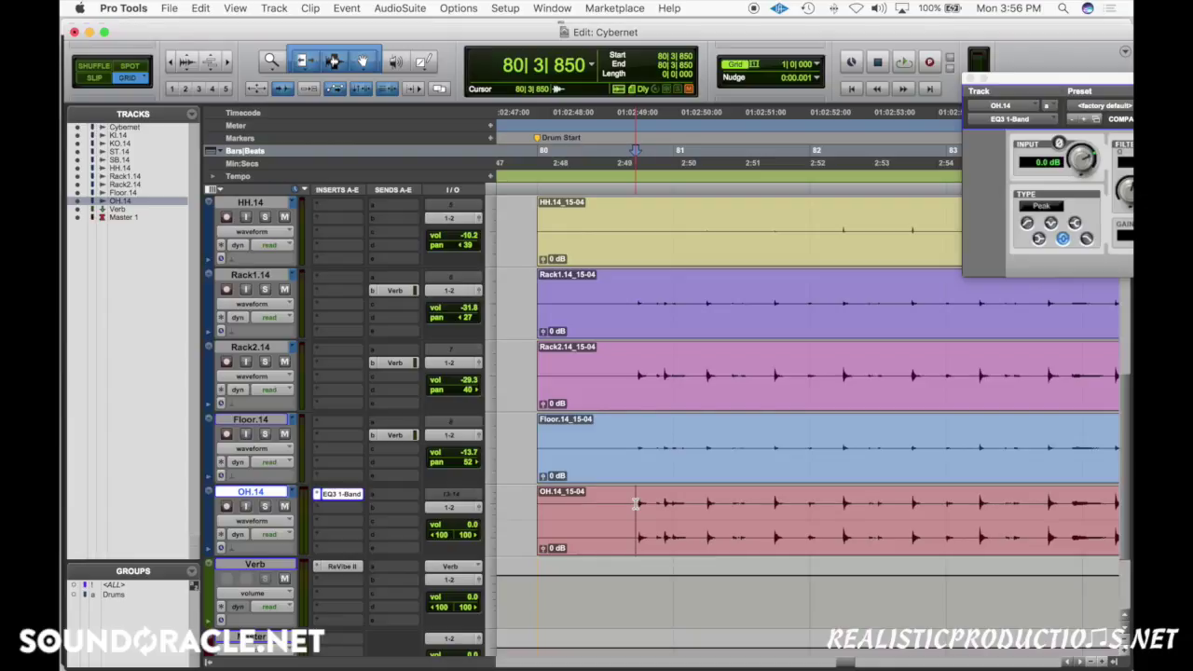
{"action": "left_click", "coordinate": [707, 502]}
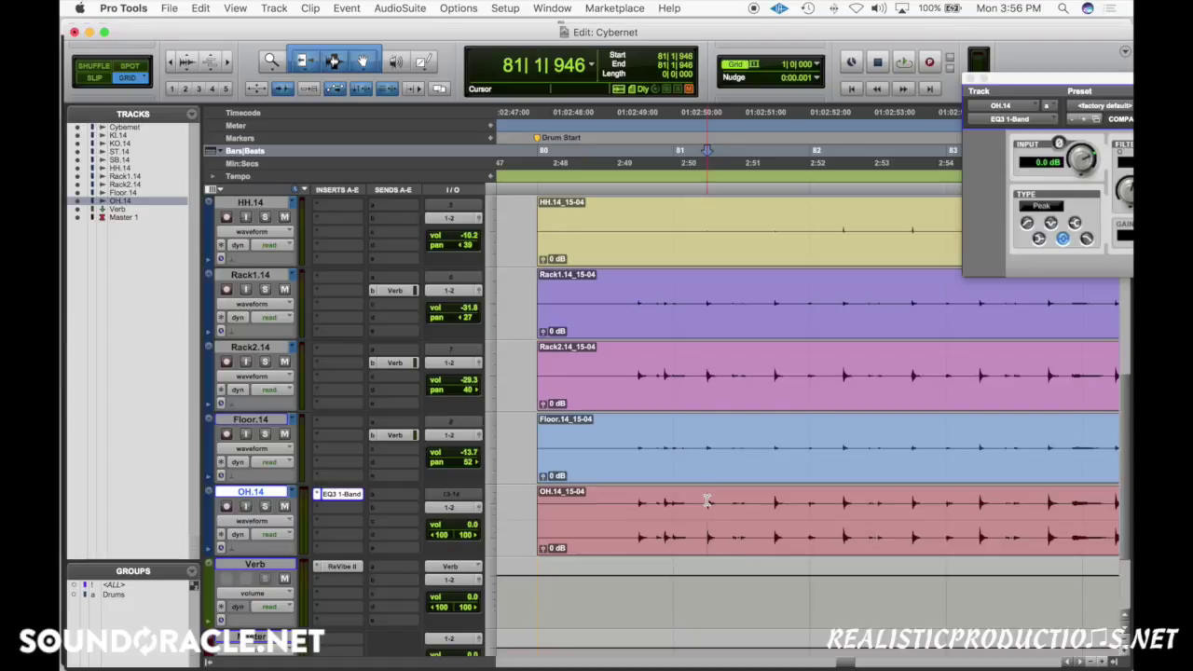
{"action": "left_click", "coordinate": [705, 501]}
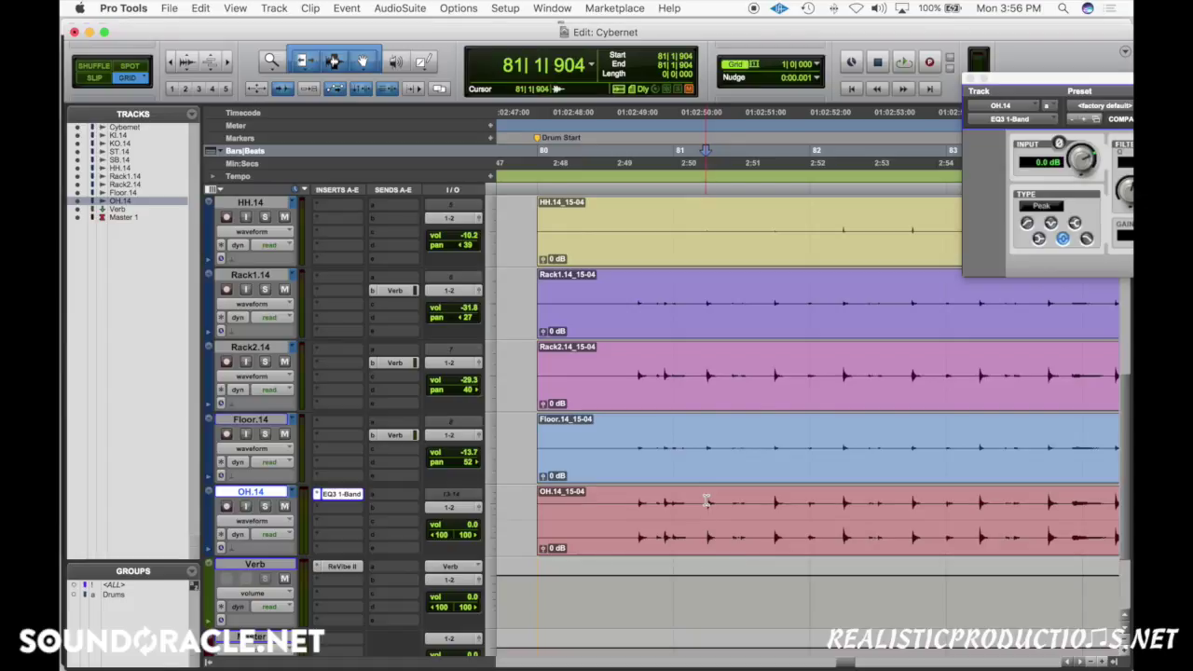
{"action": "scroll", "coordinate": [705, 502], "scroll_direction": "up", "scroll_amount": 3}
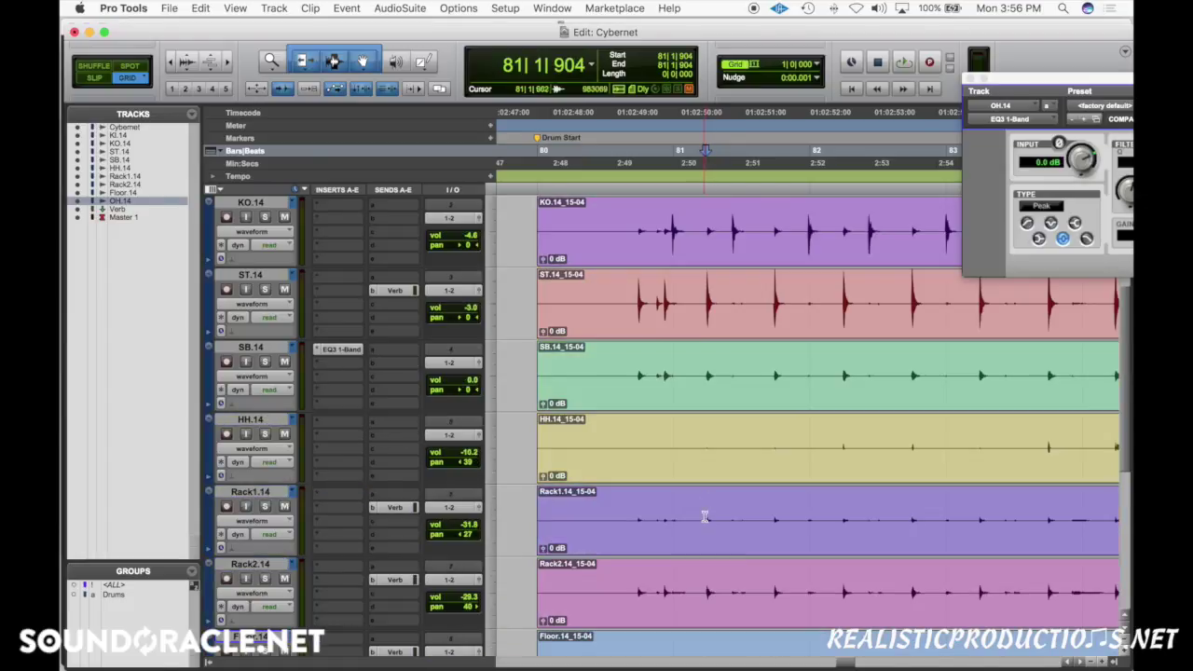
{"action": "left_click", "coordinate": [766, 294]}
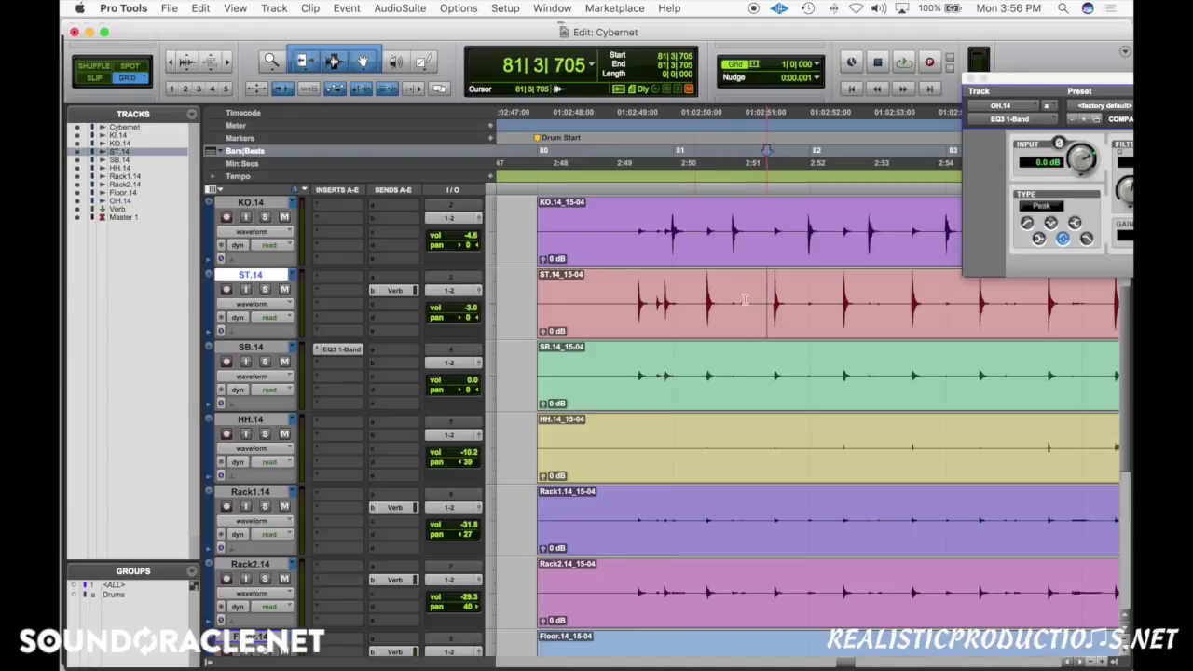
Solo and select the snare tracks ST.14 and SB.14, and bring the EQ3 1-Band window back fully into view
{"action": "left_click", "coordinate": [264, 289]}
{"action": "left_click", "coordinate": [264, 361]}
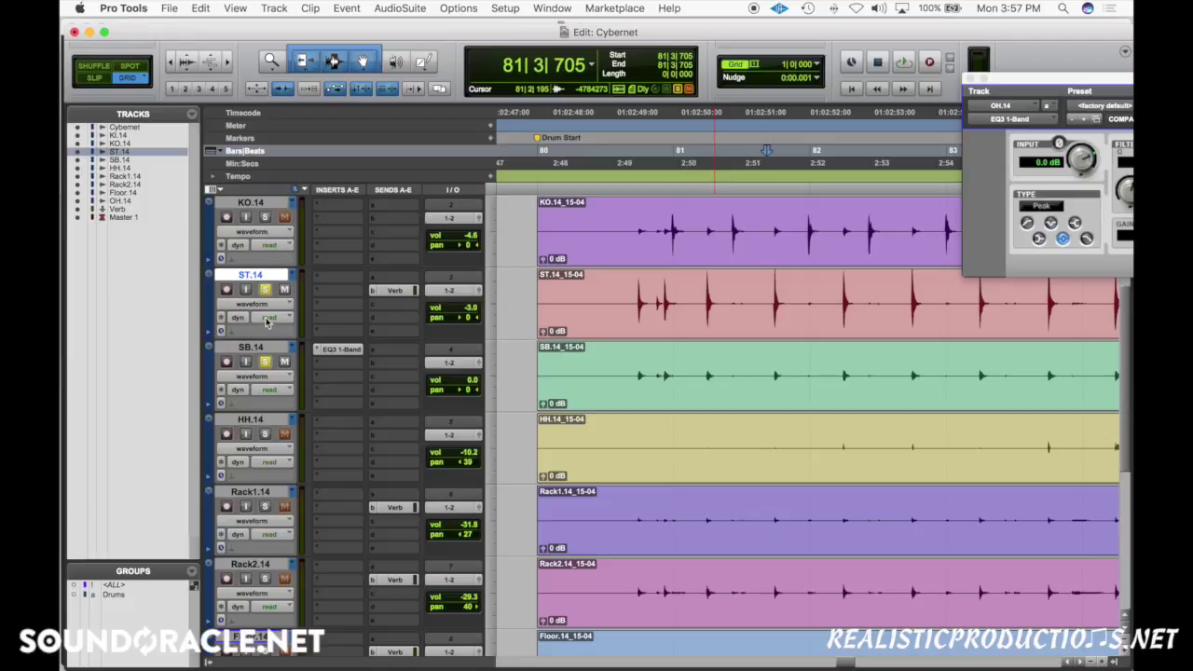
{"action": "left_click", "coordinate": [1075, 82]}
{"action": "left_click_drag", "start_coordinate": [1075, 83], "coordinate": [728, 67]}
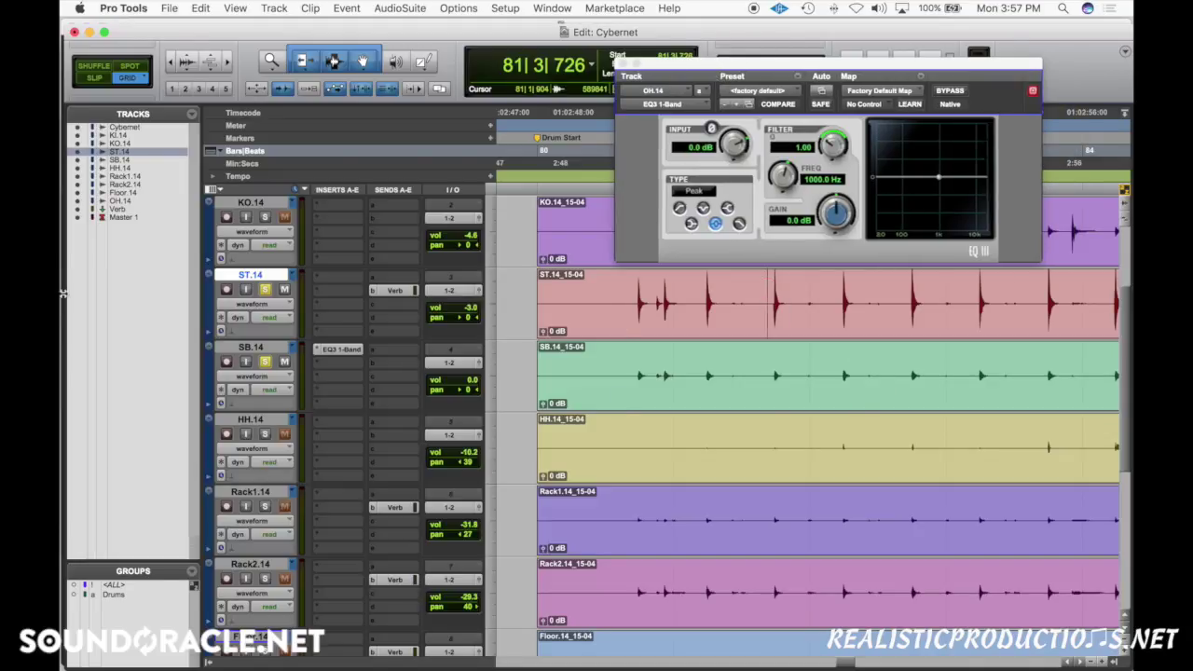
{"action": "left_click", "coordinate": [235, 350], "text": "shift"}
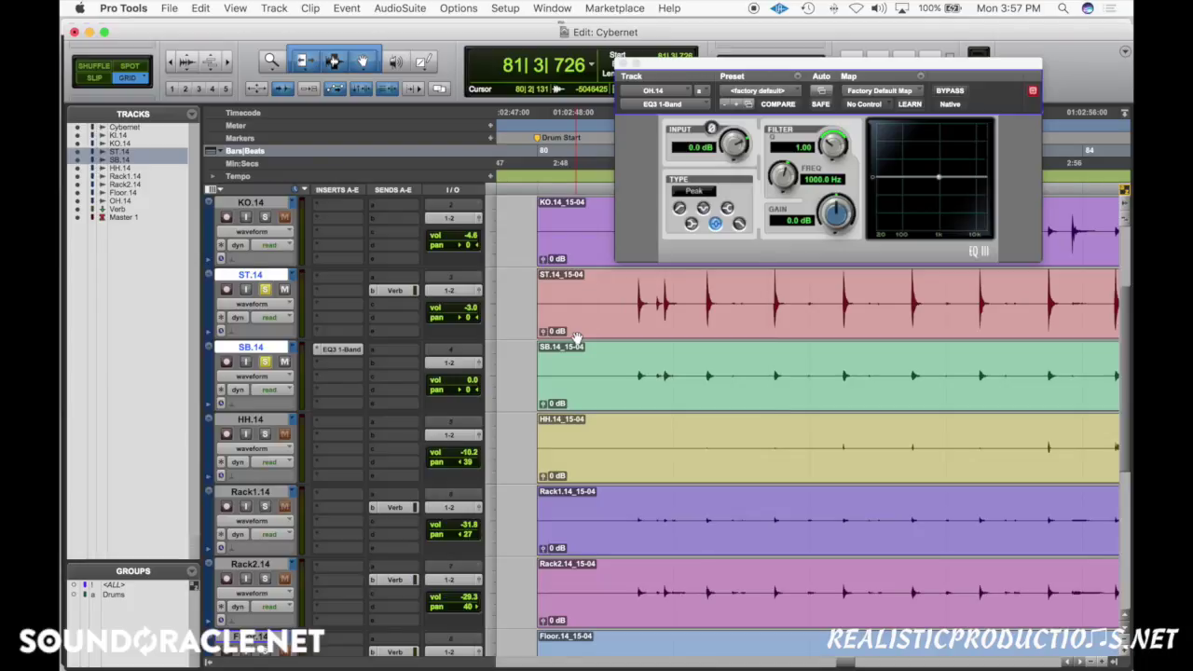
{"action": "scroll", "coordinate": [575, 341], "scroll_direction": "down", "scroll_amount": 1}
{"action": "scroll", "coordinate": [575, 346], "scroll_direction": "left", "scroll_amount": 2}
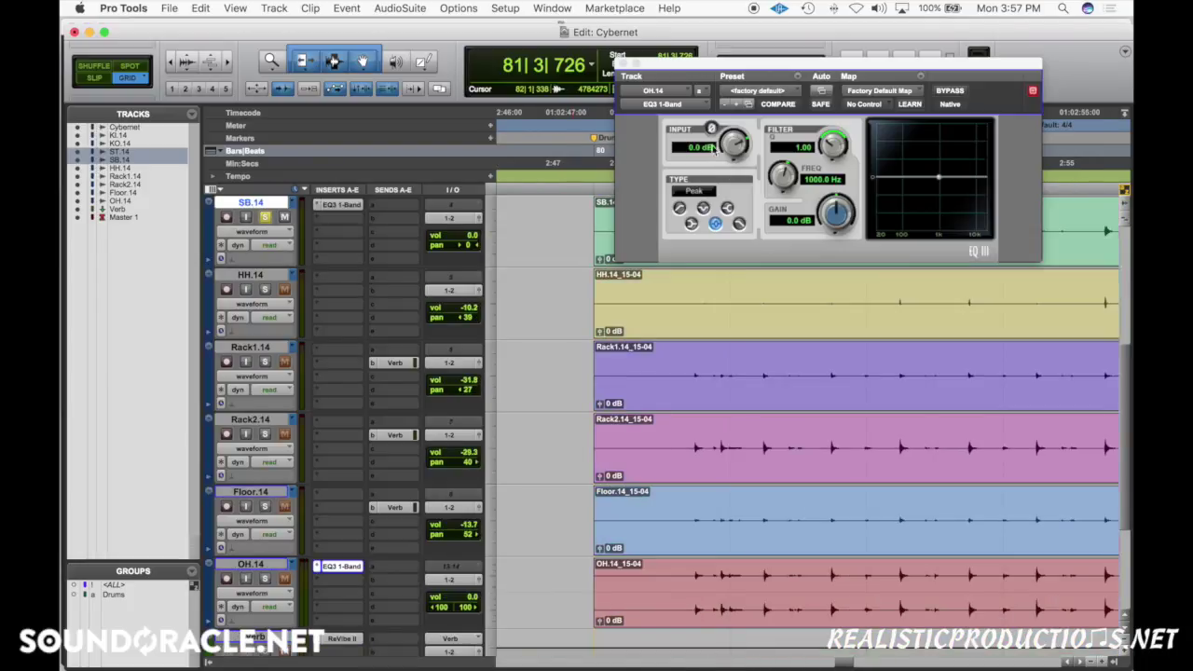
{"action": "scroll", "coordinate": [783, 338], "scroll_direction": "up", "scroll_amount": 2}
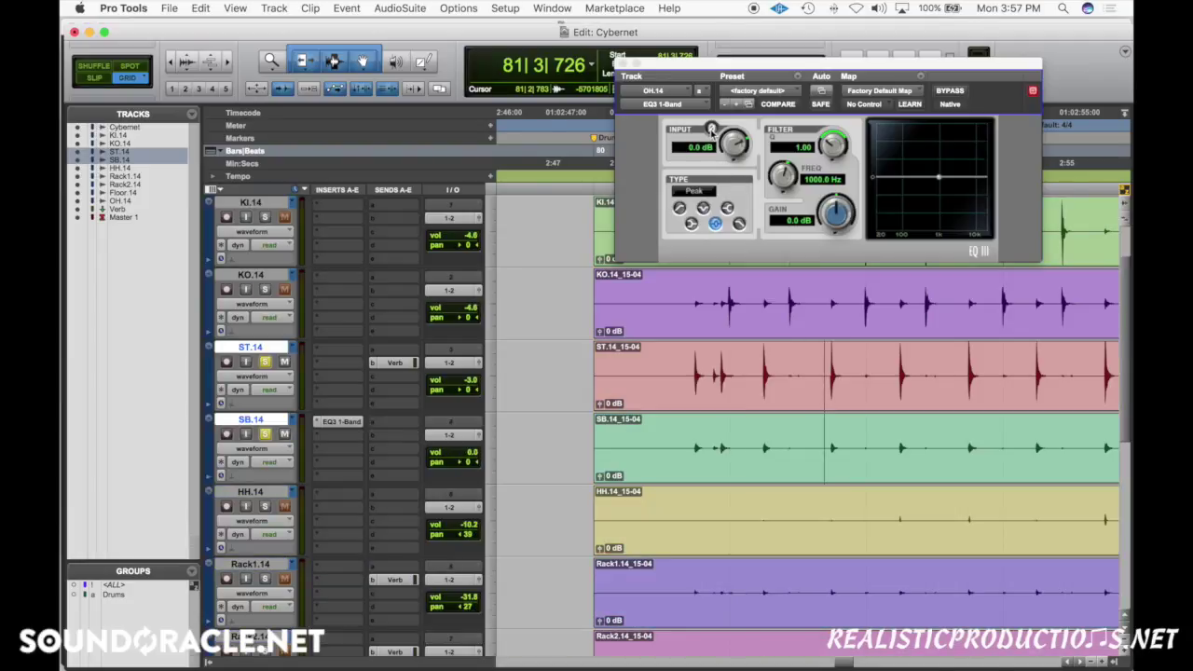
{"action": "scroll", "coordinate": [857, 412], "scroll_direction": "right", "scroll_amount": 3}
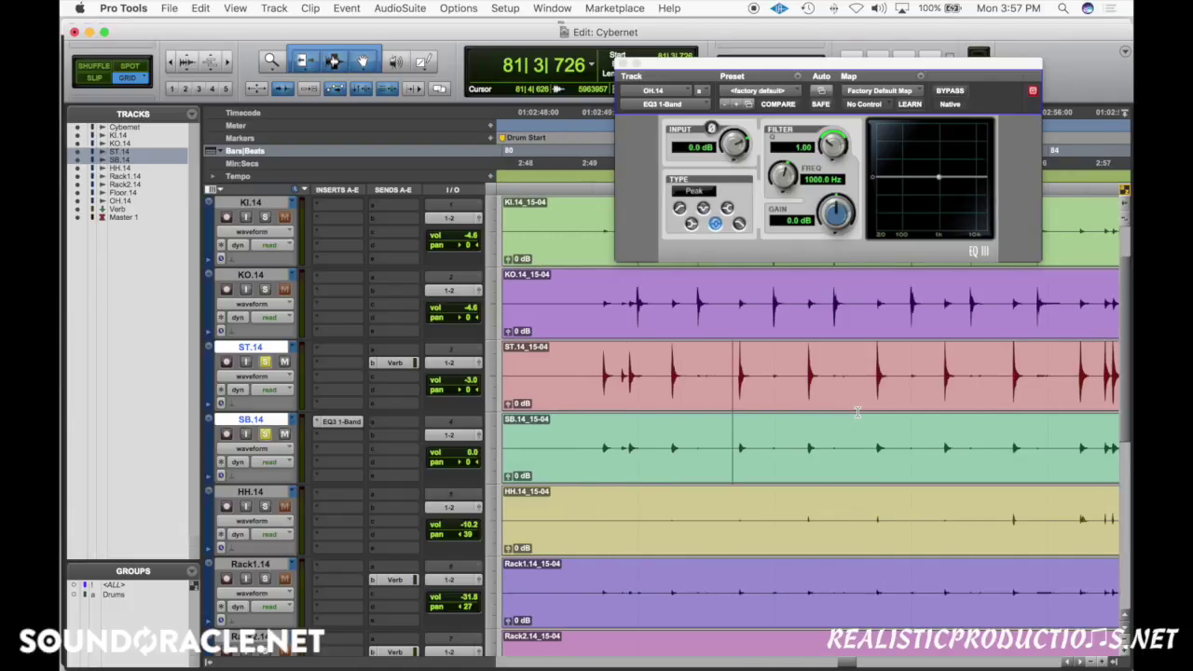
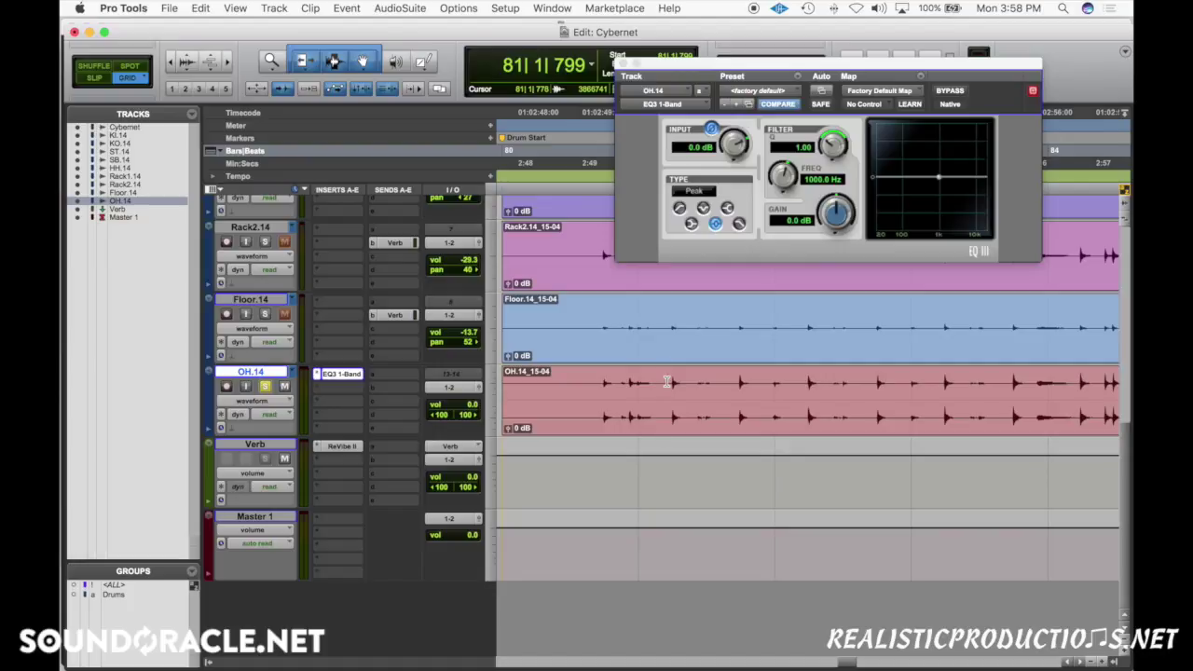
Play the soloed, phase-inverted OH.14 overheads, and solo ST.14 to hear the snare alone from the same spot for comparison
{"action": "key", "text": "space"}
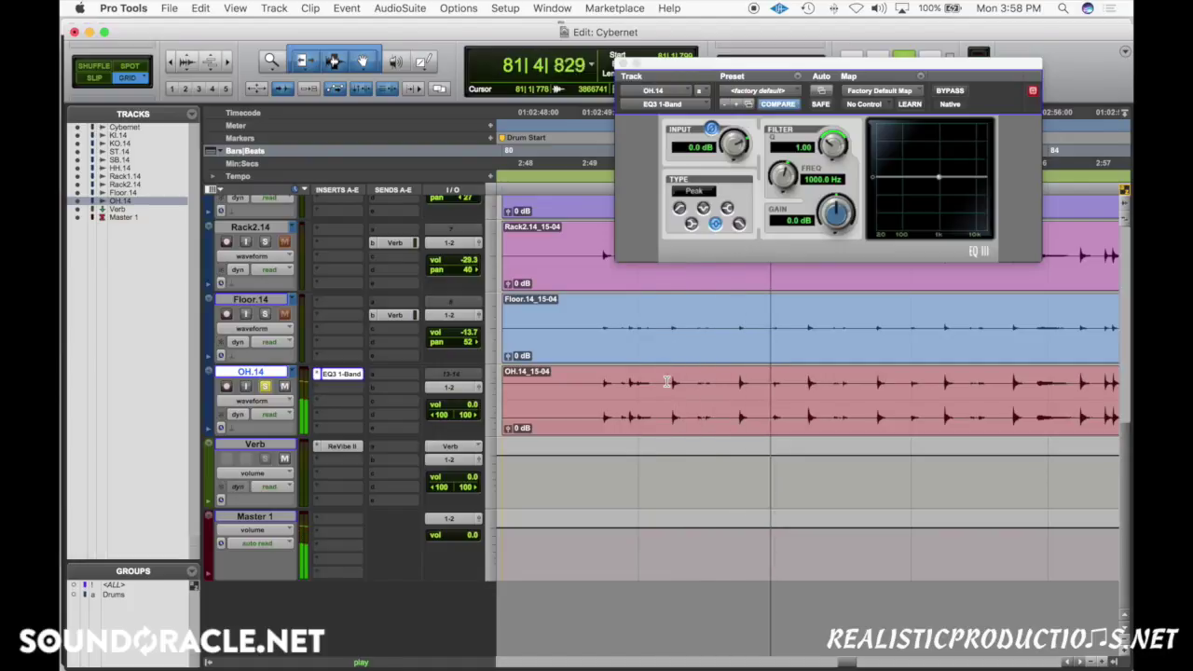
{"action": "key", "text": "space"}
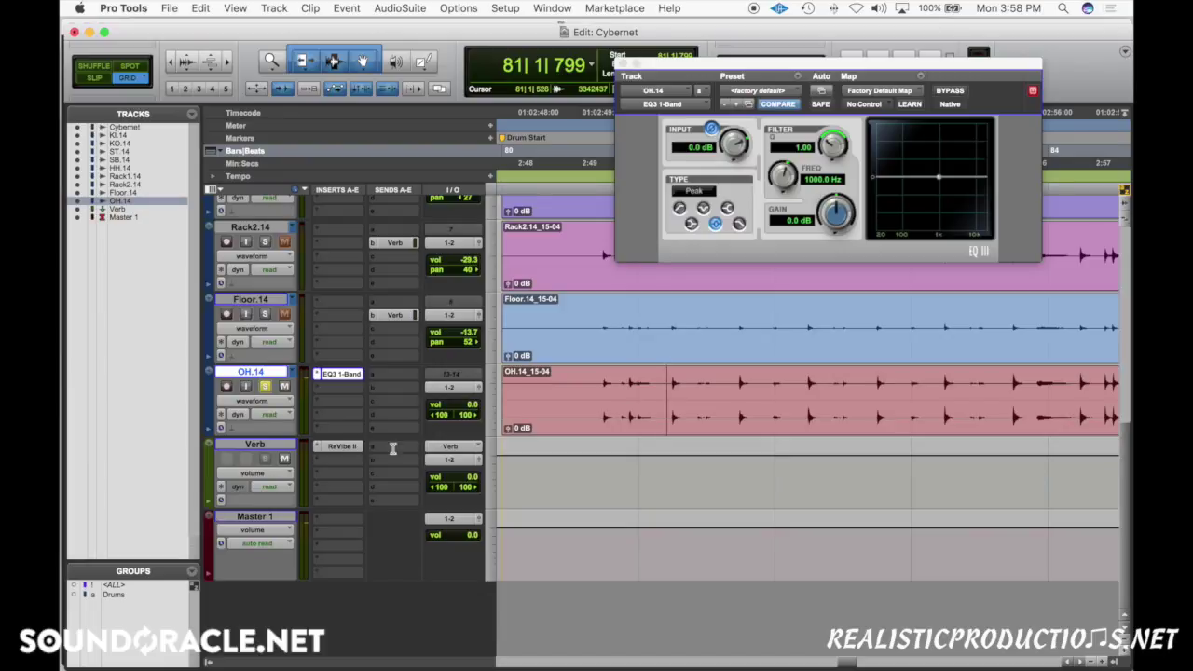
{"action": "scroll", "coordinate": [524, 512], "scroll_direction": "up", "scroll_amount": 10}
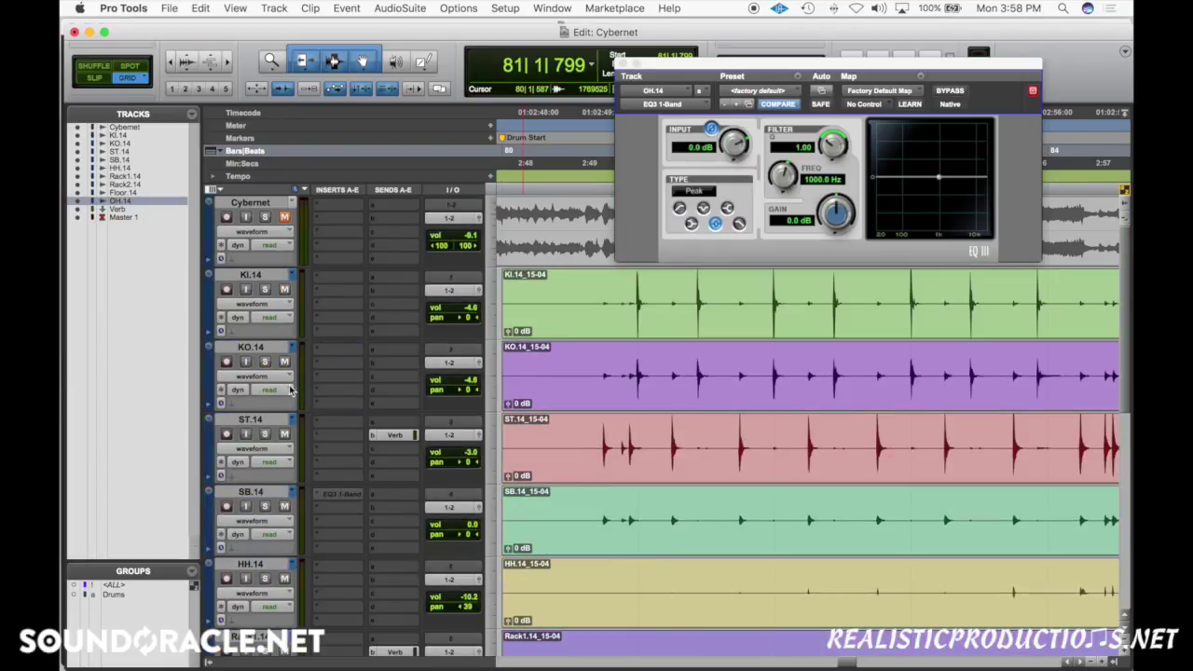
{"action": "left_click", "coordinate": [265, 433]}
{"action": "key", "text": "space"}
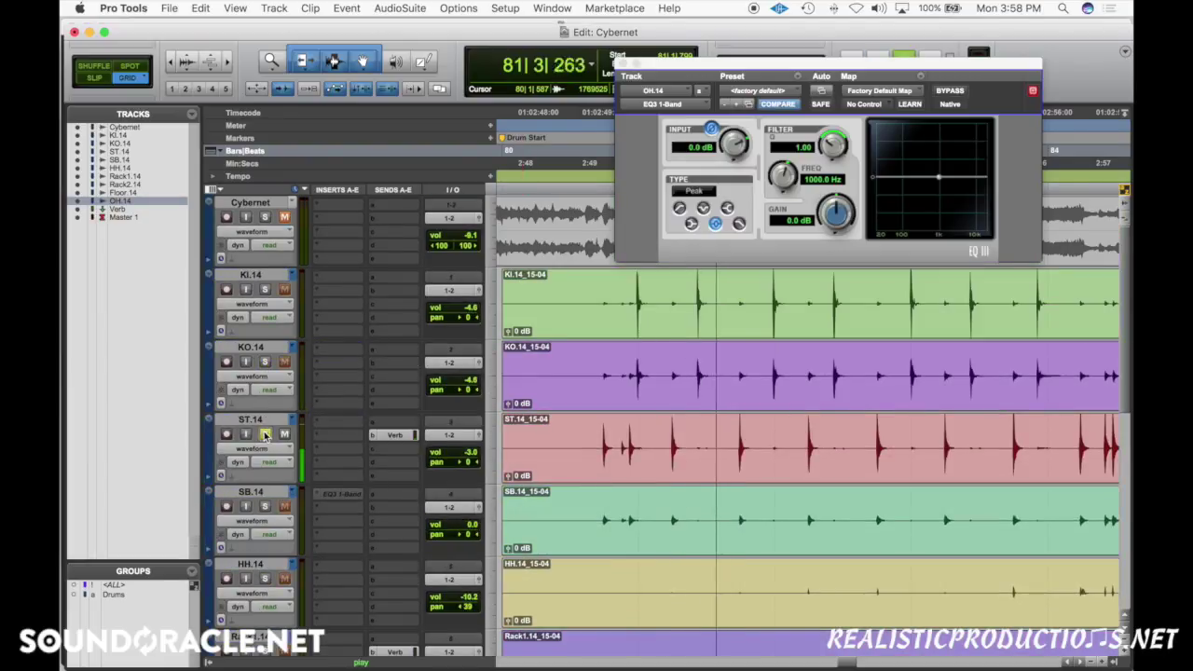
{"action": "key", "text": "space"}
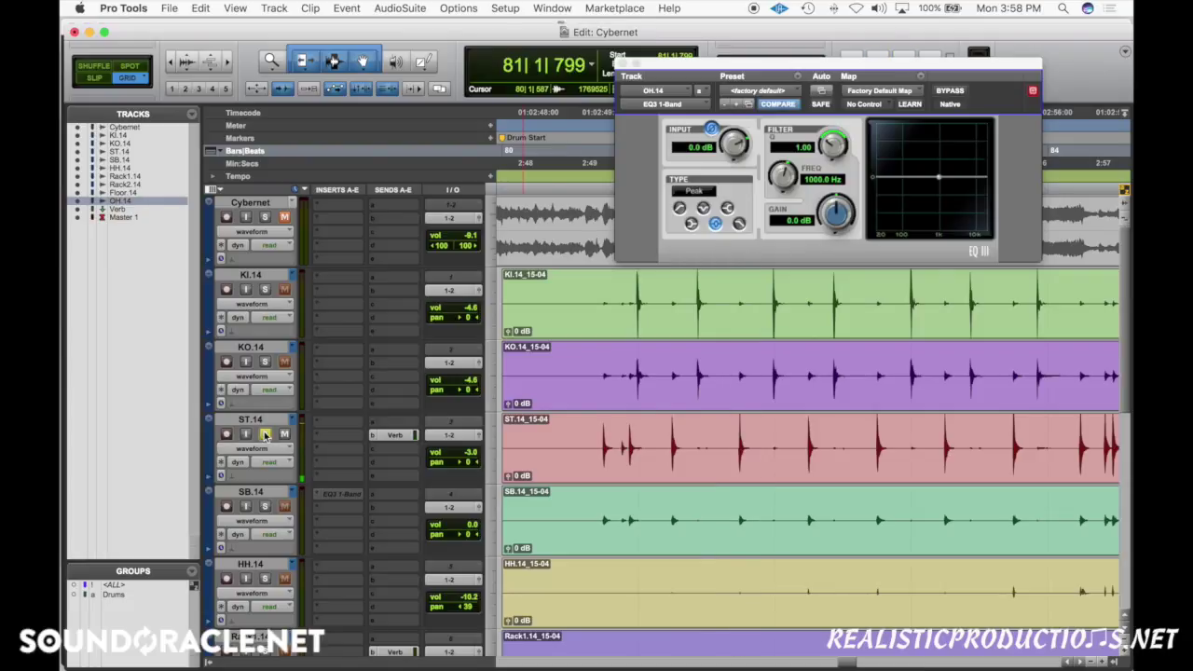
Solo the OH.14 overheads and play them with inverted phase from just before the snare hit at bar 81
{"action": "scroll", "coordinate": [265, 435], "scroll_direction": "down", "scroll_amount": 3}
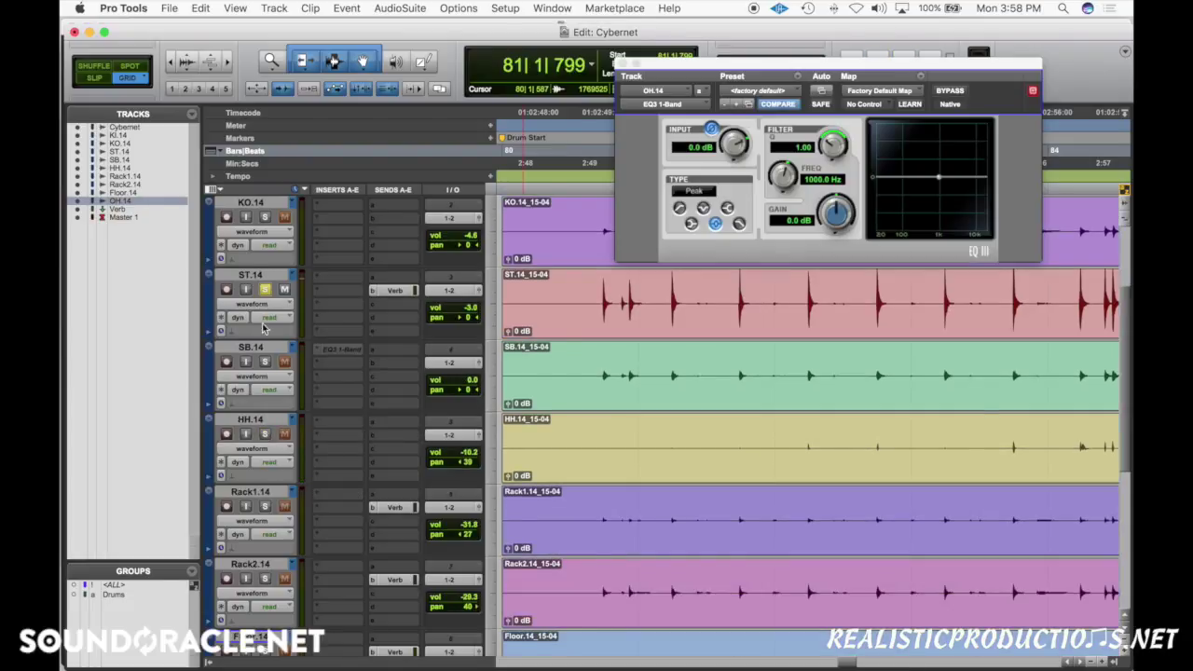
{"action": "scroll", "coordinate": [281, 340], "scroll_direction": "down", "scroll_amount": 3}
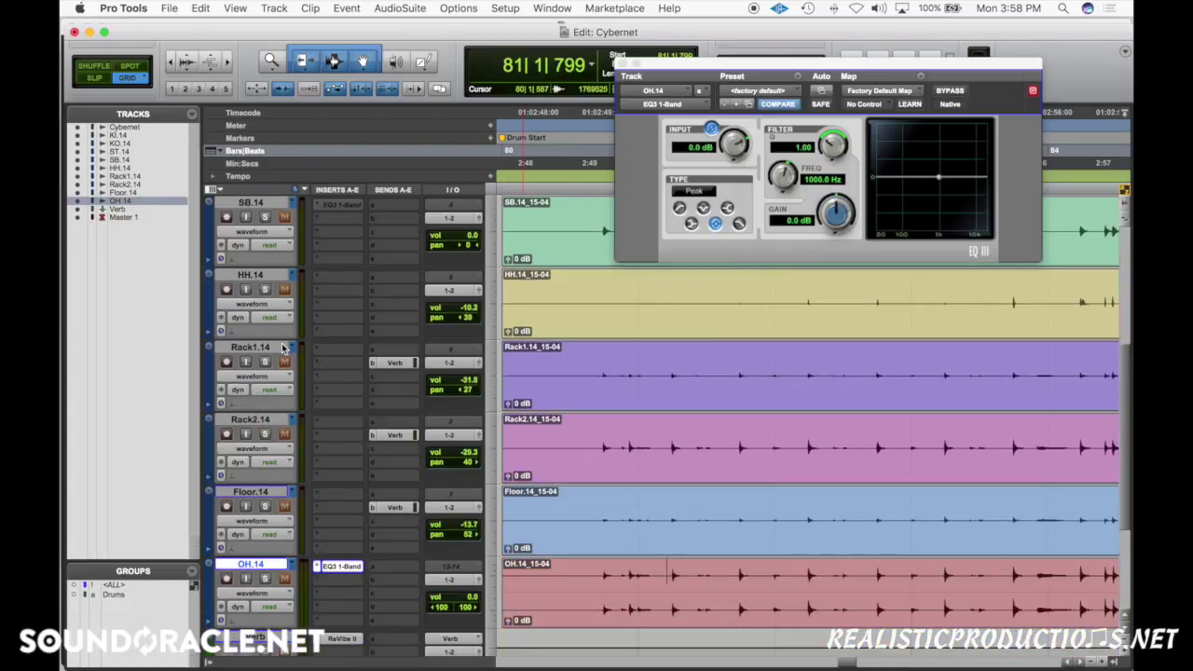
{"action": "left_click", "coordinate": [266, 580]}
{"action": "left_click", "coordinate": [664, 579]}
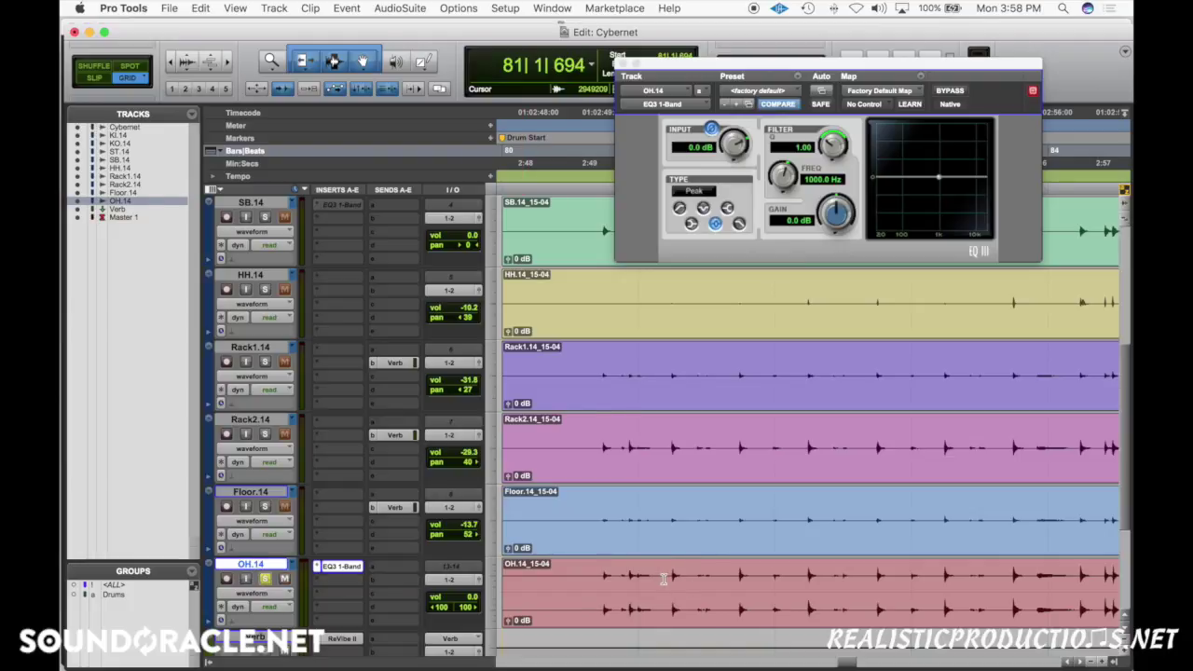
{"action": "key", "text": "space"}
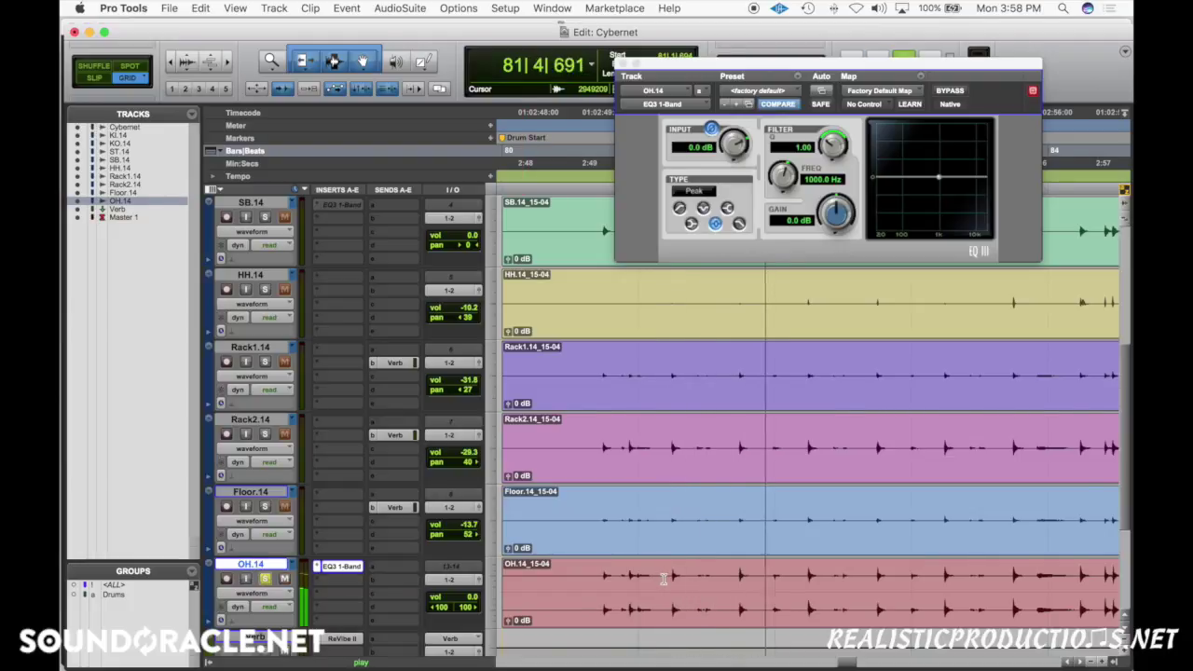
{"action": "key", "text": "space"}
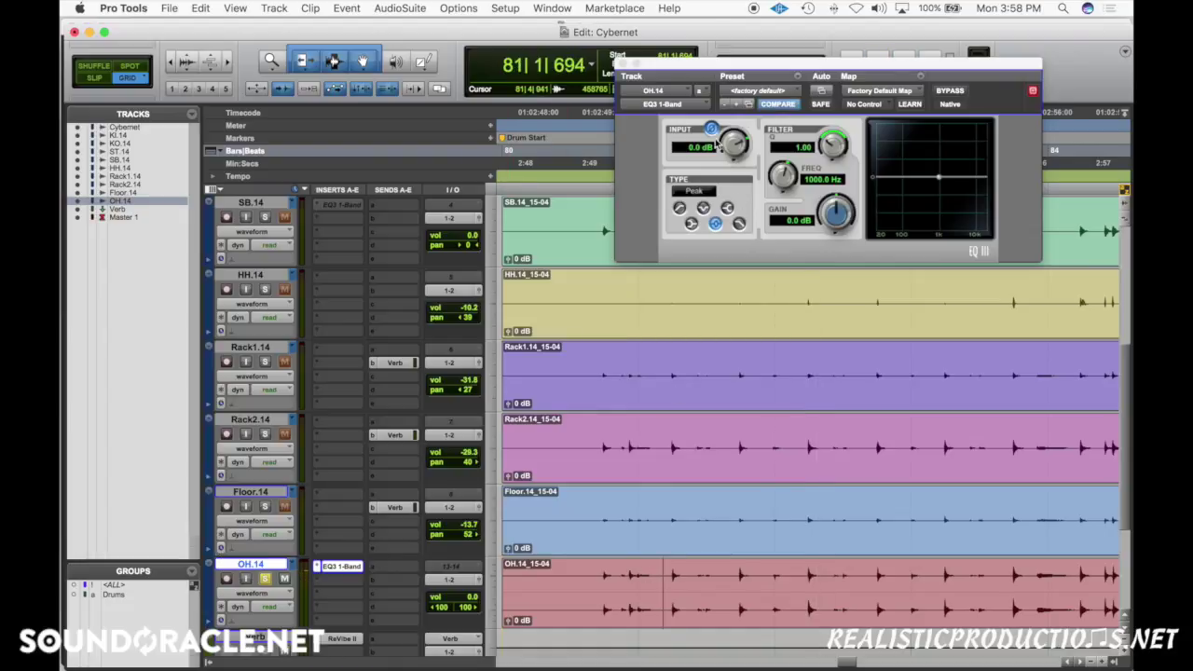
Turn off the input phase inversion in OH.14's EQ3 1-Band and replay the overheads from the same spot
{"action": "left_click", "coordinate": [345, 567]}
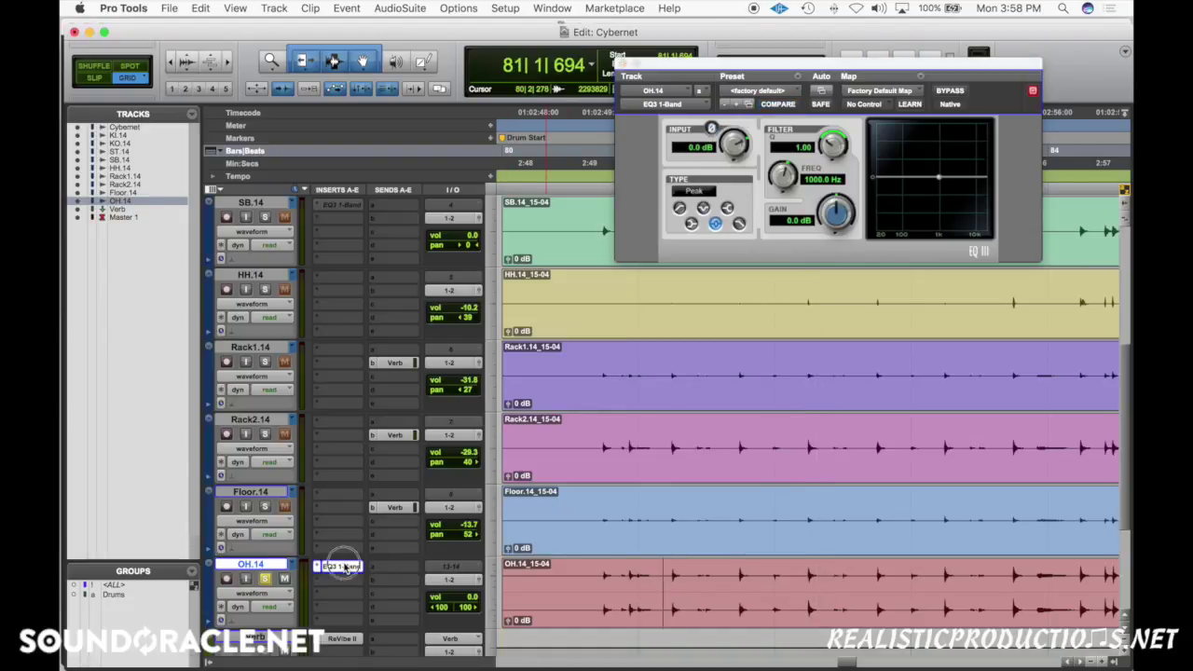
{"action": "left_click", "coordinate": [345, 567]}
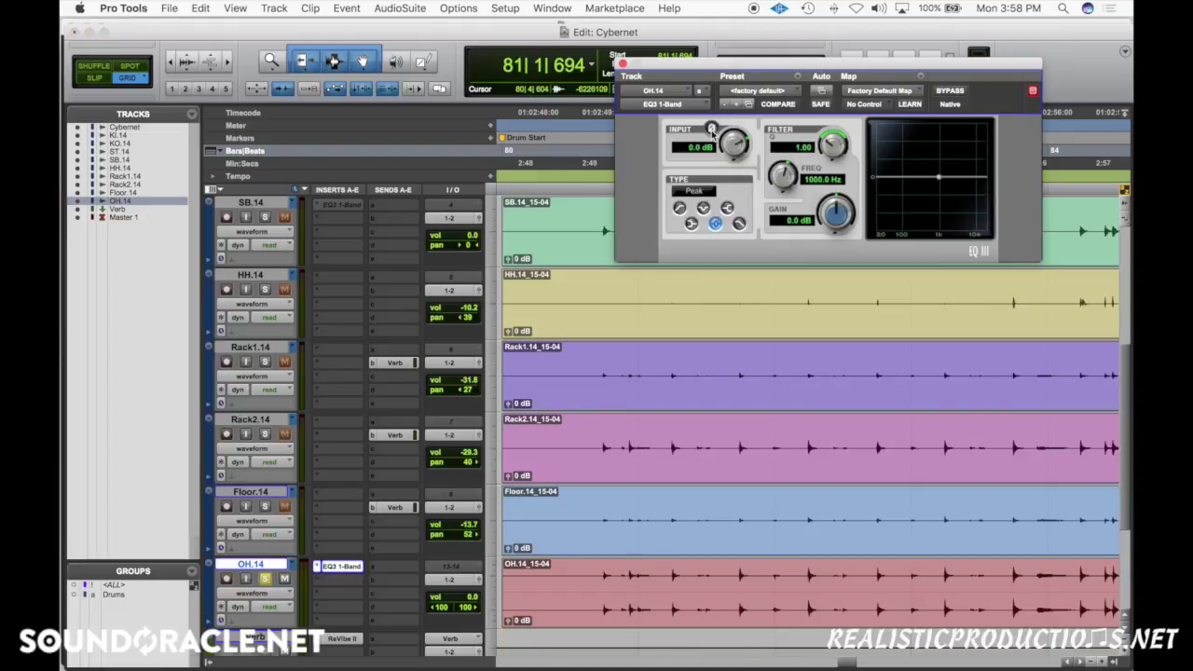
{"action": "key", "text": "space"}
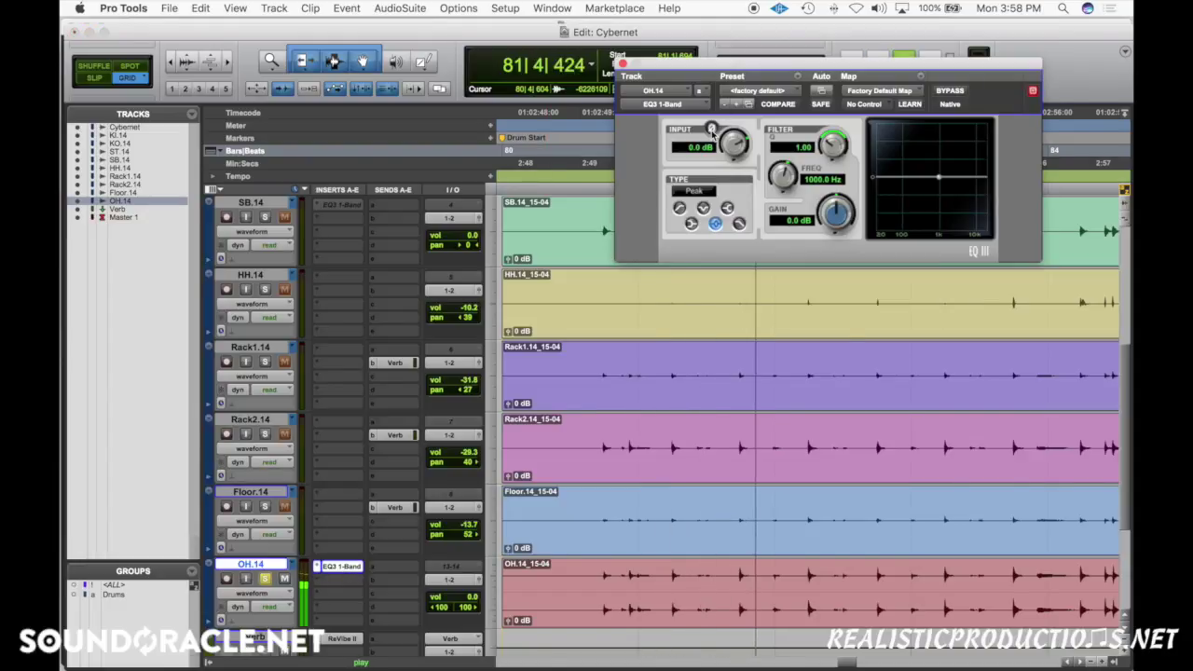
{"action": "key", "text": "space"}
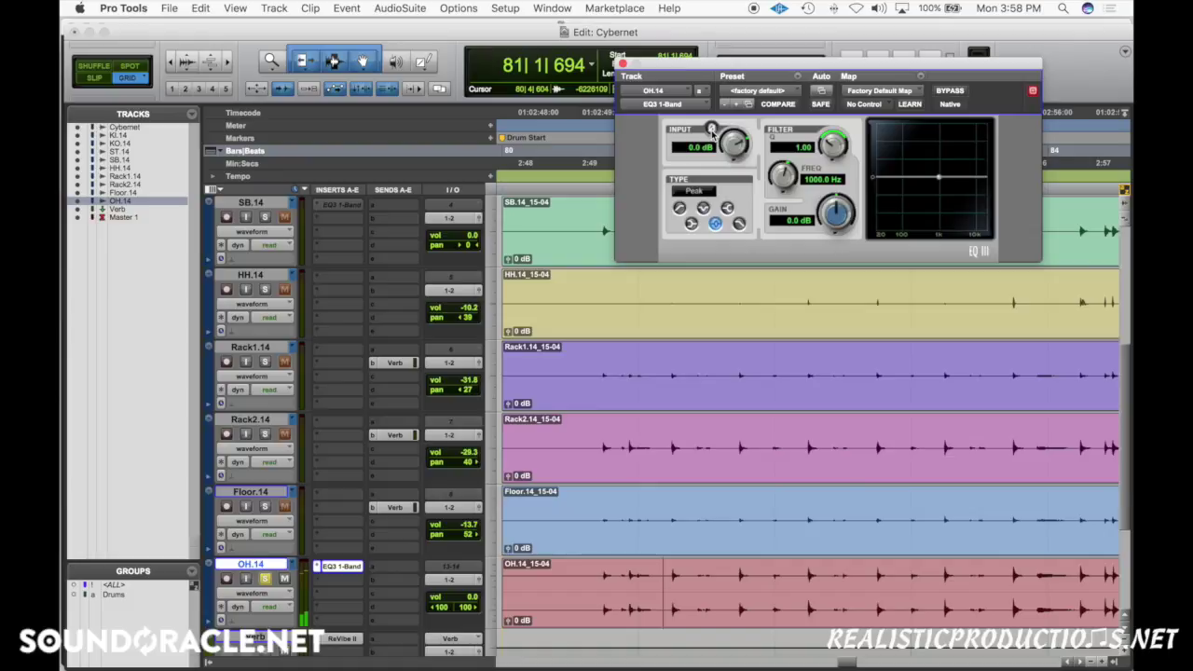
Toggle the input phase inversion in OH.14's EQ3 1-Band while playing the soloed overheads, leave it inverted, and stop playback
{"action": "left_click", "coordinate": [712, 130]}
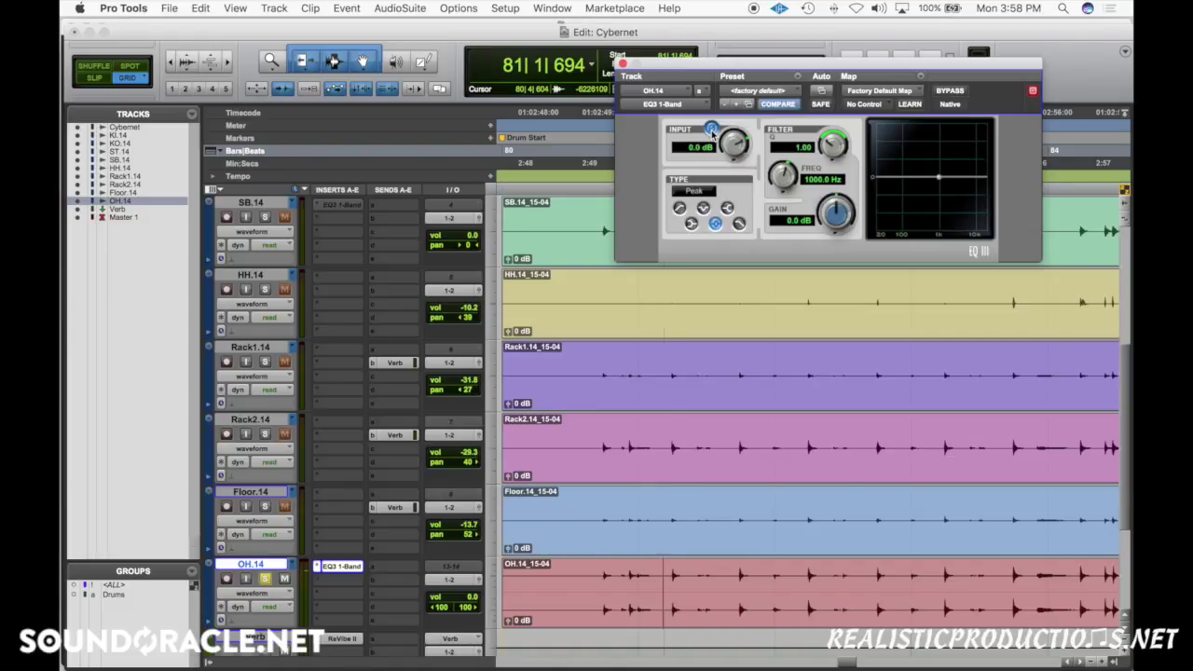
{"action": "key", "text": "space"}
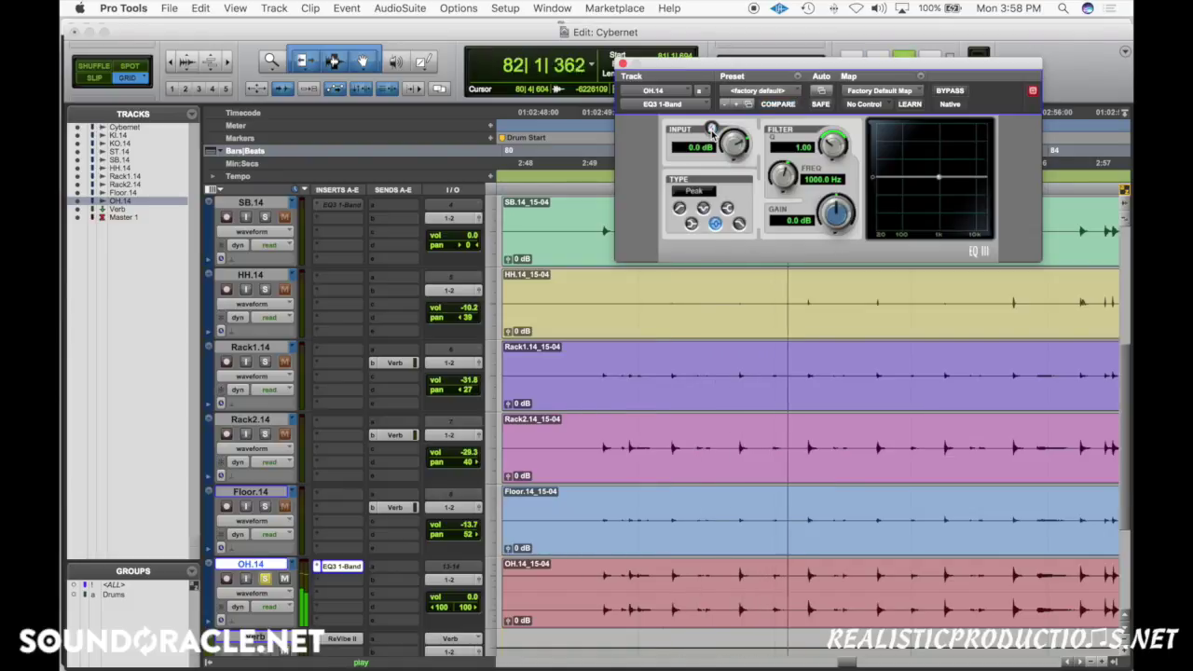
{"action": "left_click", "coordinate": [712, 130]}
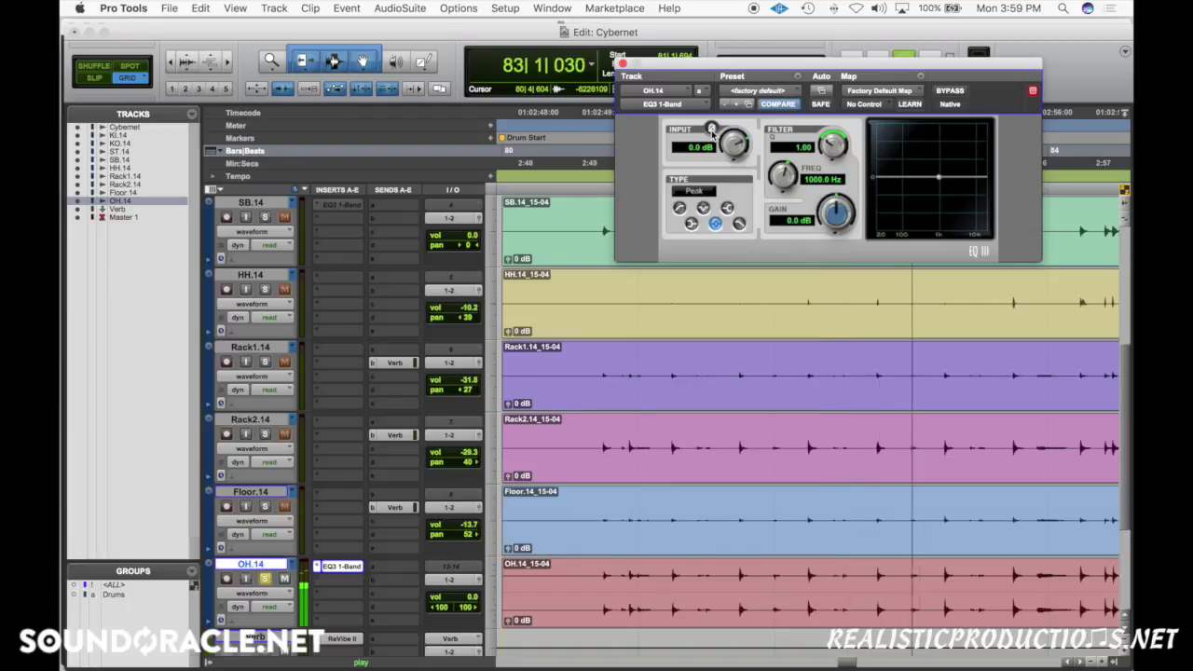
{"action": "left_click", "coordinate": [712, 130]}
{"action": "key", "text": "space"}
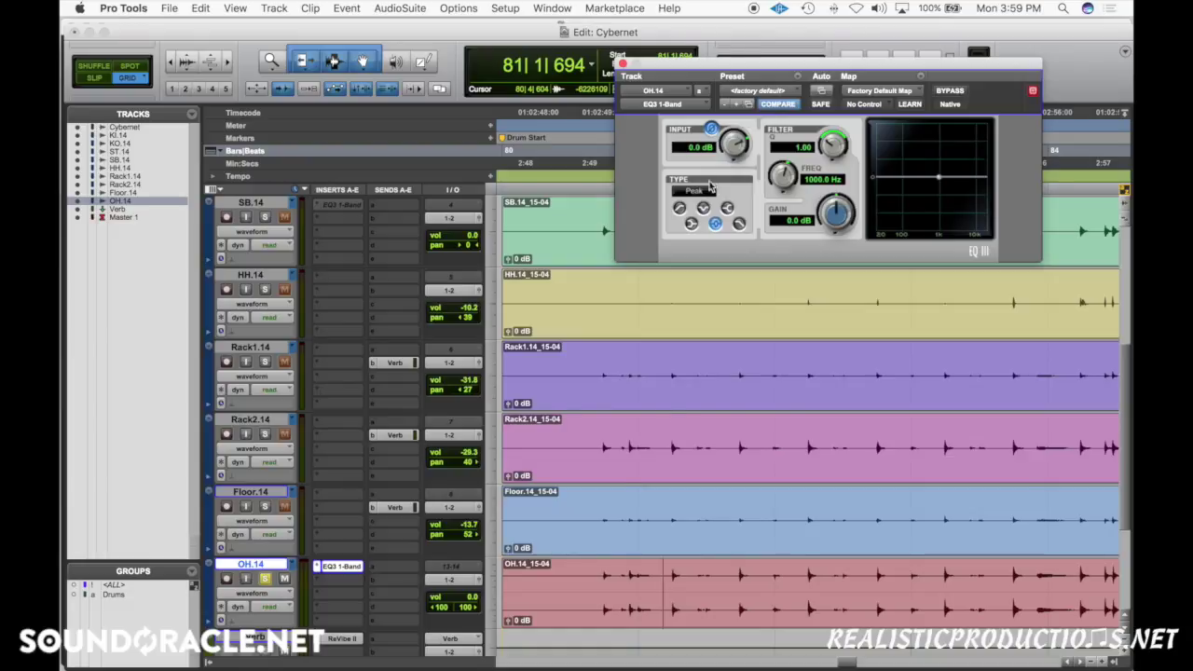
Unsolo OH.14 and play all the drum tracks from 80|3|766, just before the first hits
{"action": "scroll", "coordinate": [603, 575], "scroll_direction": "left", "scroll_amount": 2}
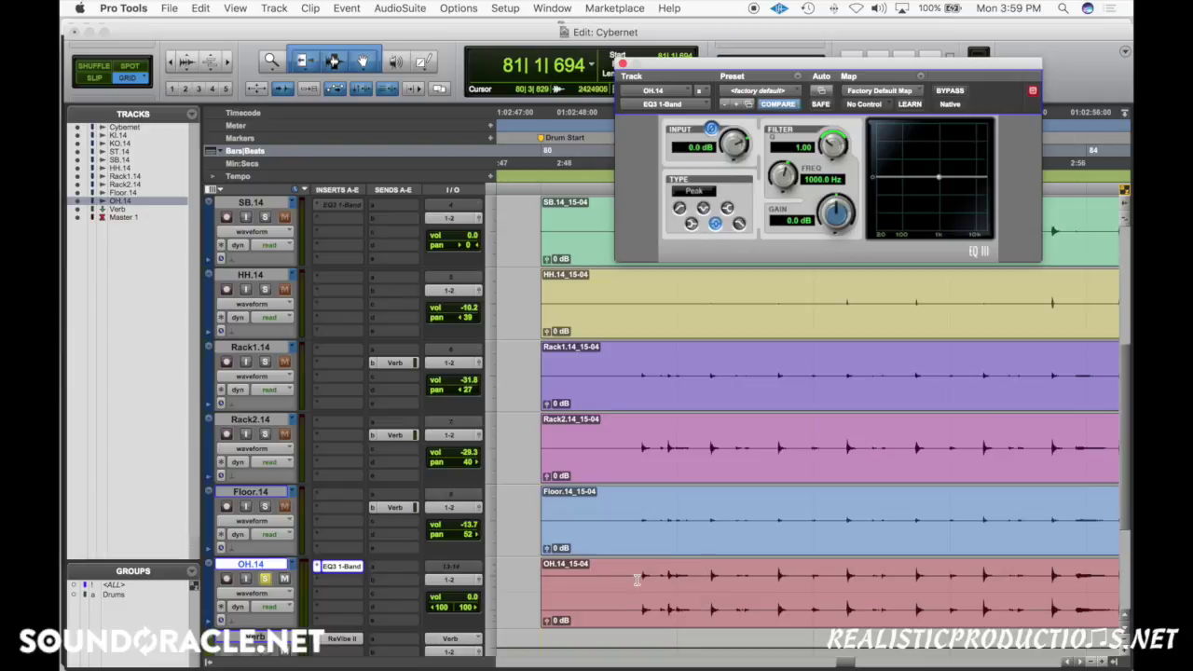
{"action": "left_click", "coordinate": [637, 575]}
{"action": "left_click", "coordinate": [265, 579]}
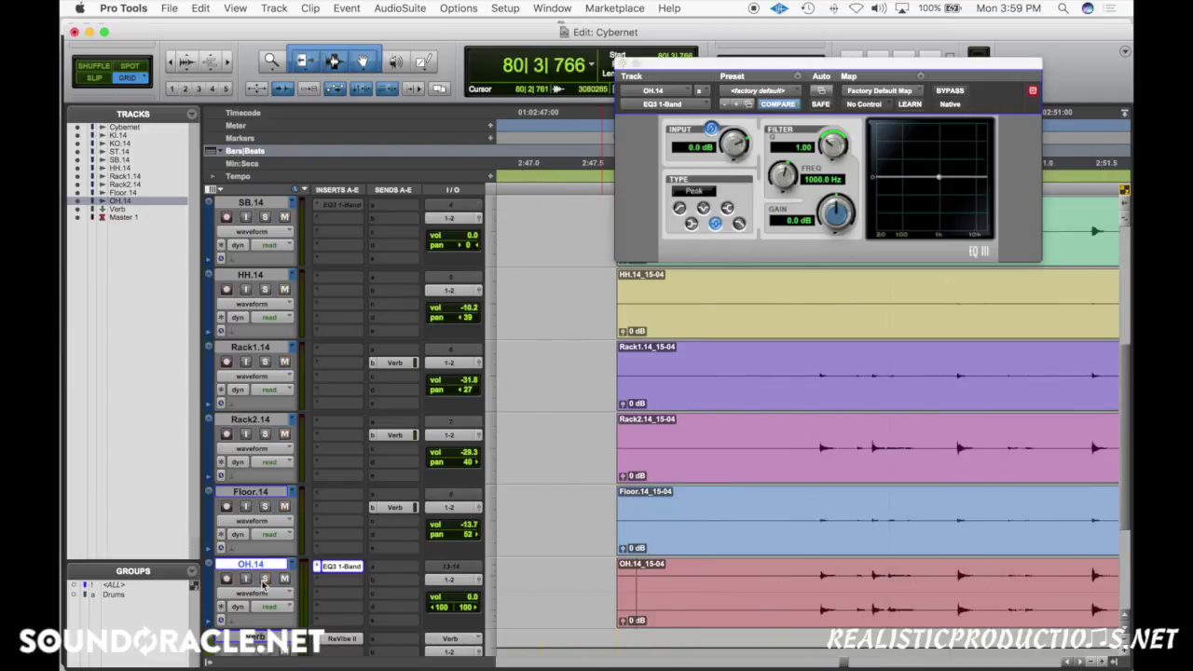
{"action": "key", "text": "super+bracketright"}
{"action": "key", "text": "space"}
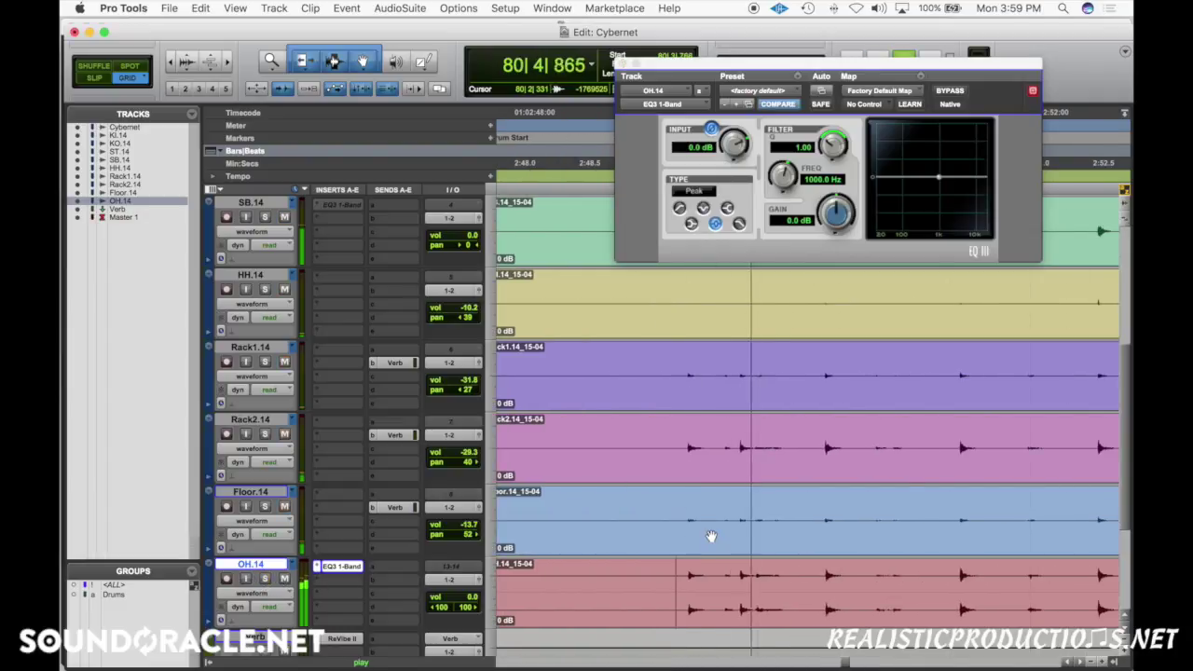
{"action": "scroll", "coordinate": [710, 537], "scroll_direction": "up", "scroll_amount": 4}
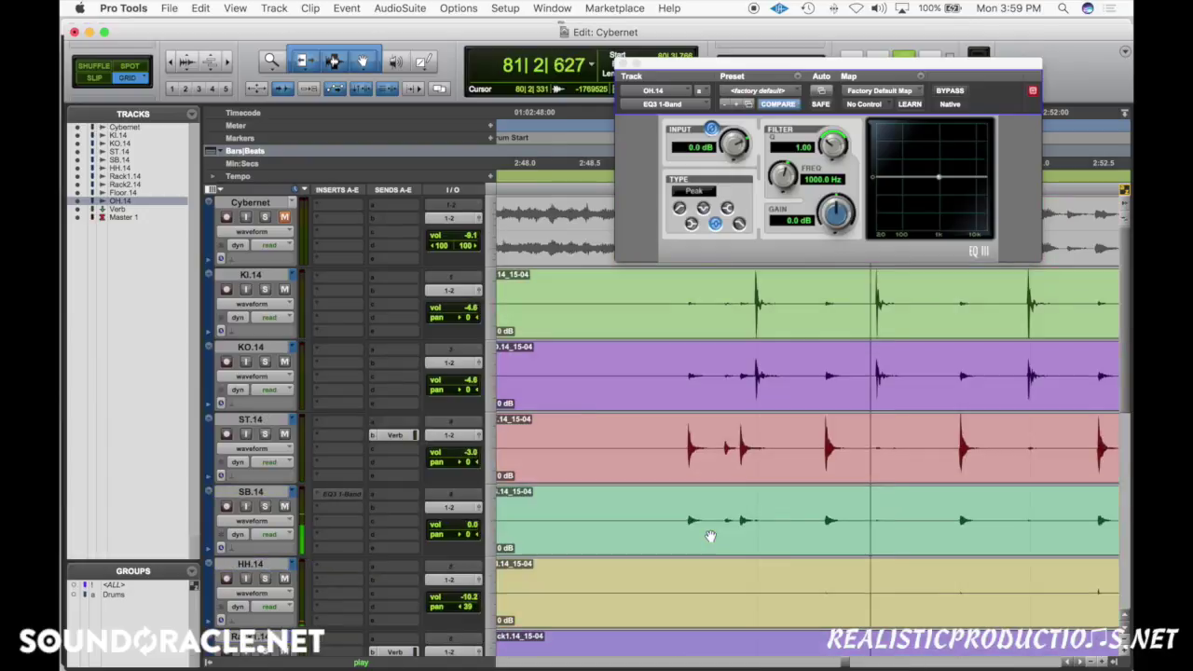
Set the playback start to 80|2|456 on the Cybernet track and play the session with the overheads phase-inverted
{"action": "double_click", "coordinate": [583, 228]}
{"action": "left_click", "coordinate": [586, 224]}
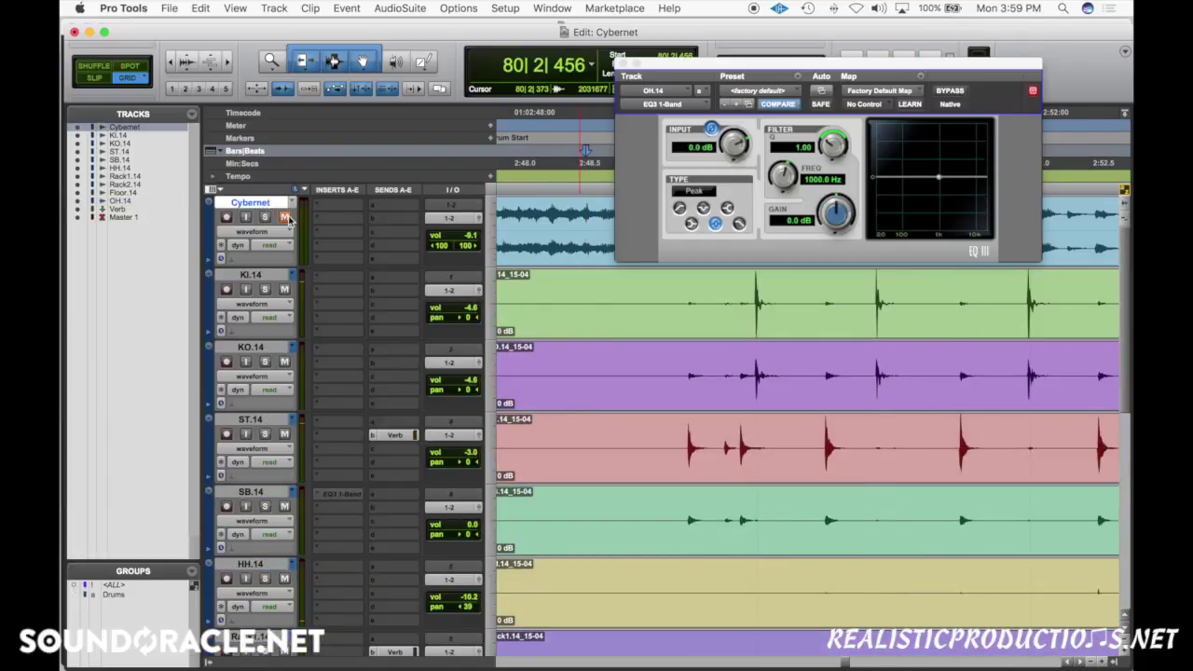
{"action": "key", "text": "space"}
{"action": "scroll", "coordinate": [365, 294], "scroll_direction": "down", "scroll_amount": 5}
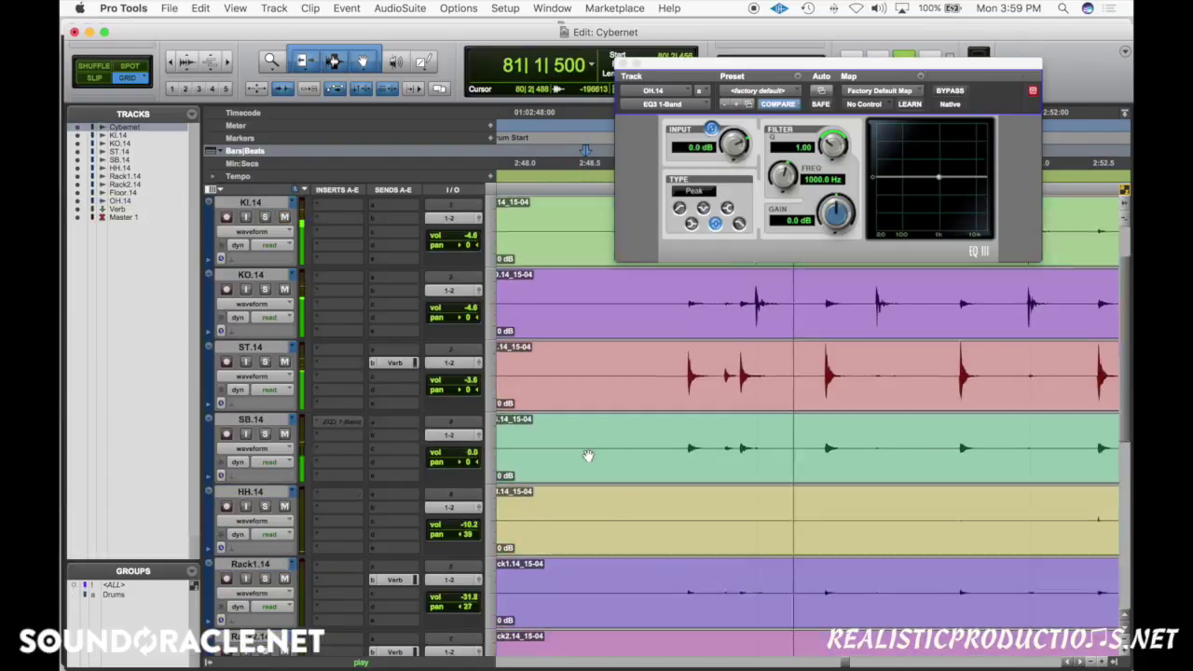
{"action": "key", "text": "space"}
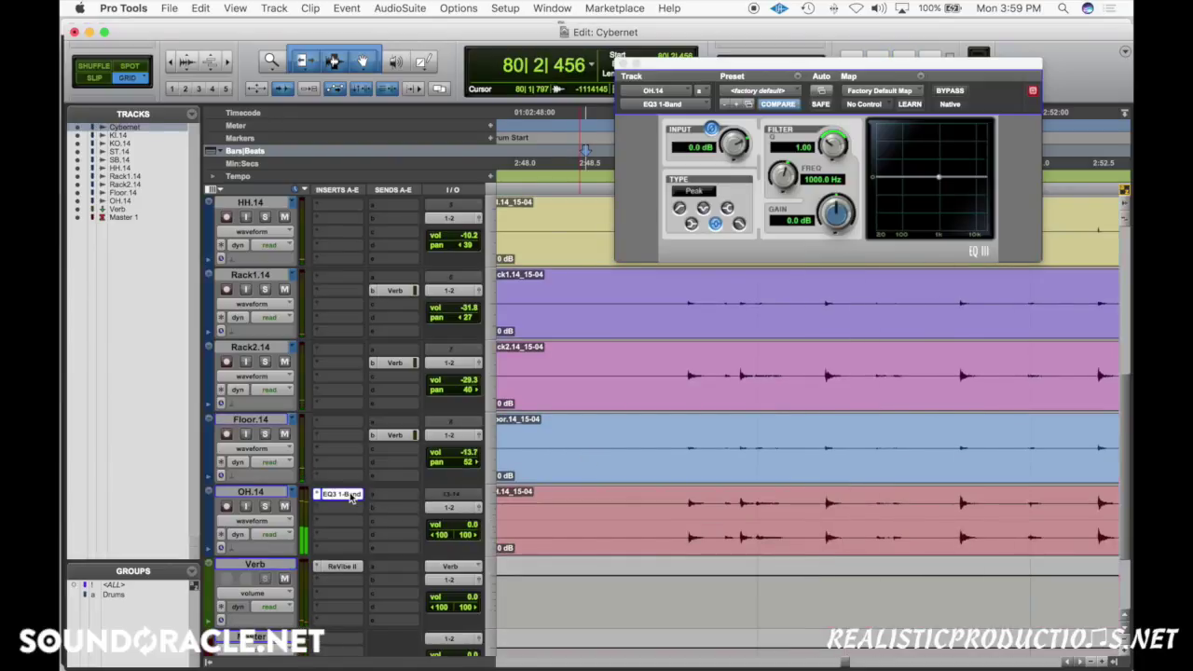
Compare the drums with OH.14's EQ3 1-Band bypassed and active during playback from 80|2|456, then stop with it bypassed
{"action": "left_click", "coordinate": [352, 497], "text": "super"}
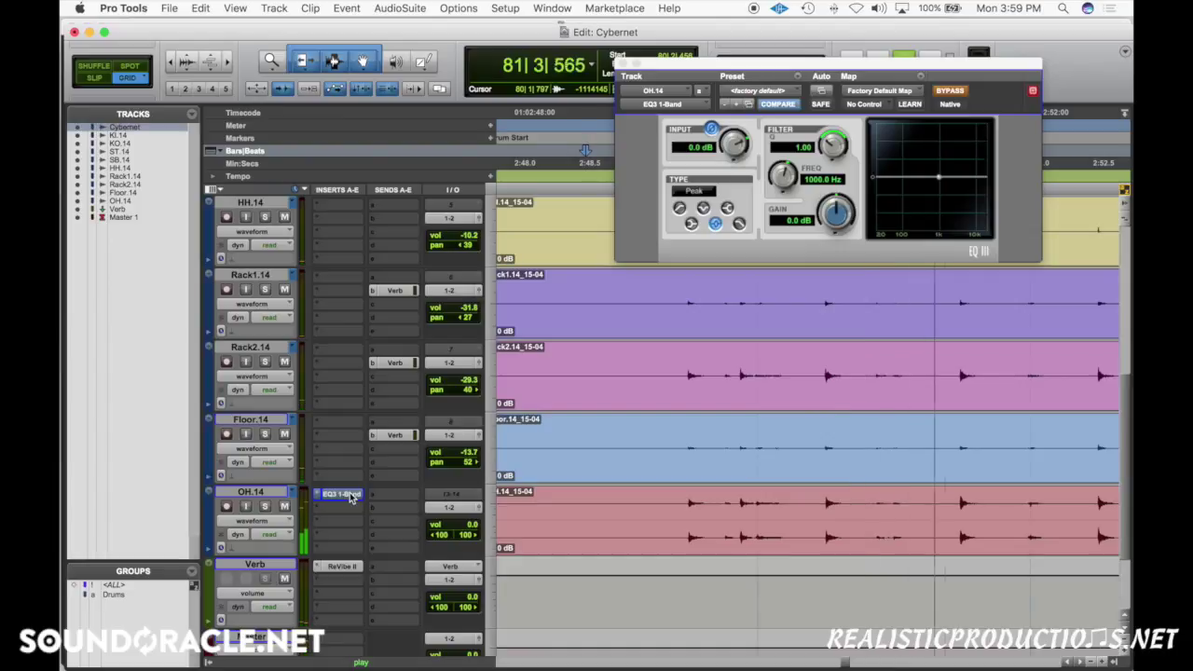
{"action": "key", "text": "space"}
{"action": "left_click", "coordinate": [351, 497], "text": "super"}
{"action": "key", "text": "space"}
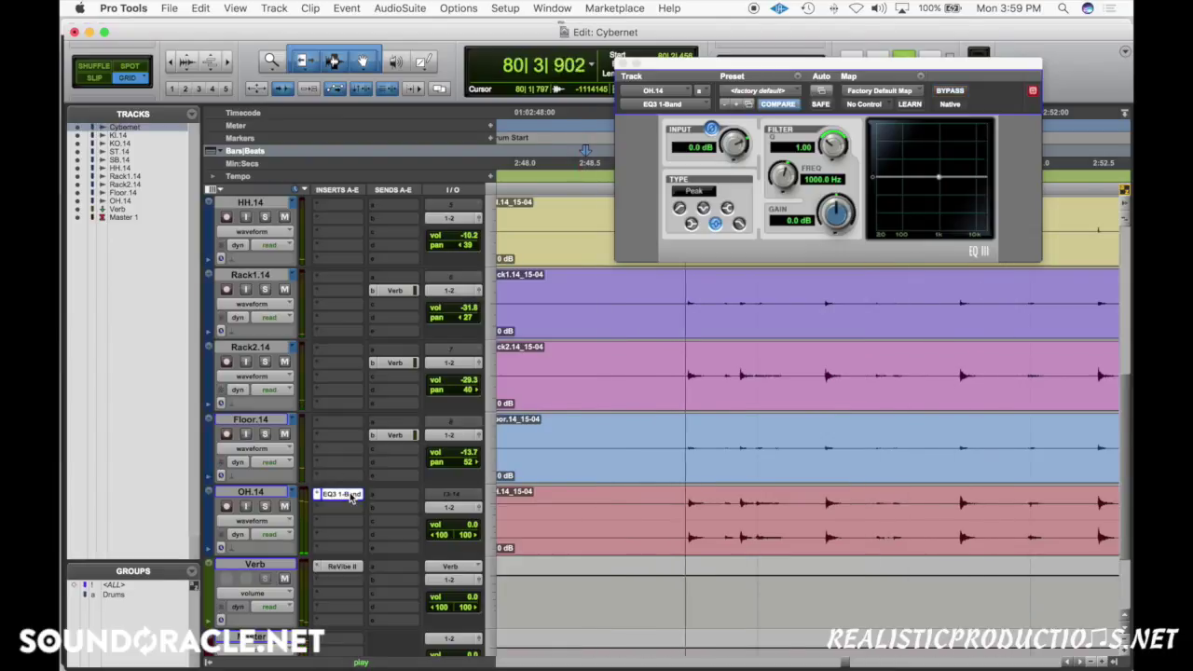
{"action": "left_click", "coordinate": [351, 497], "text": "super"}
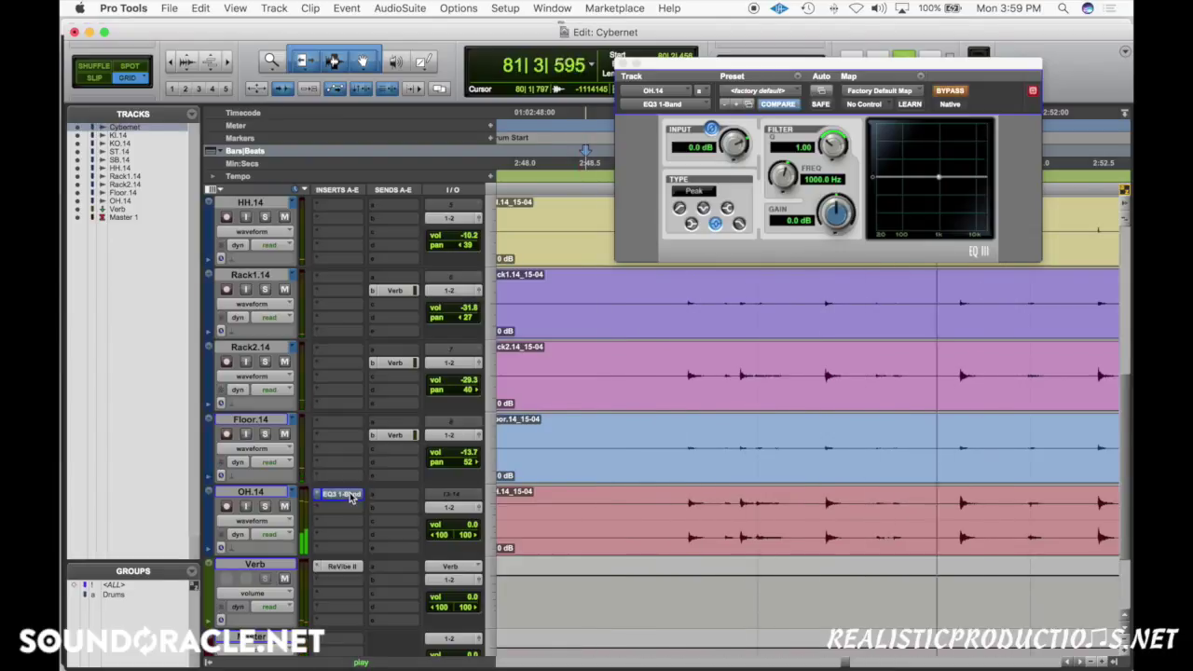
{"action": "left_click", "coordinate": [352, 497], "text": "super"}
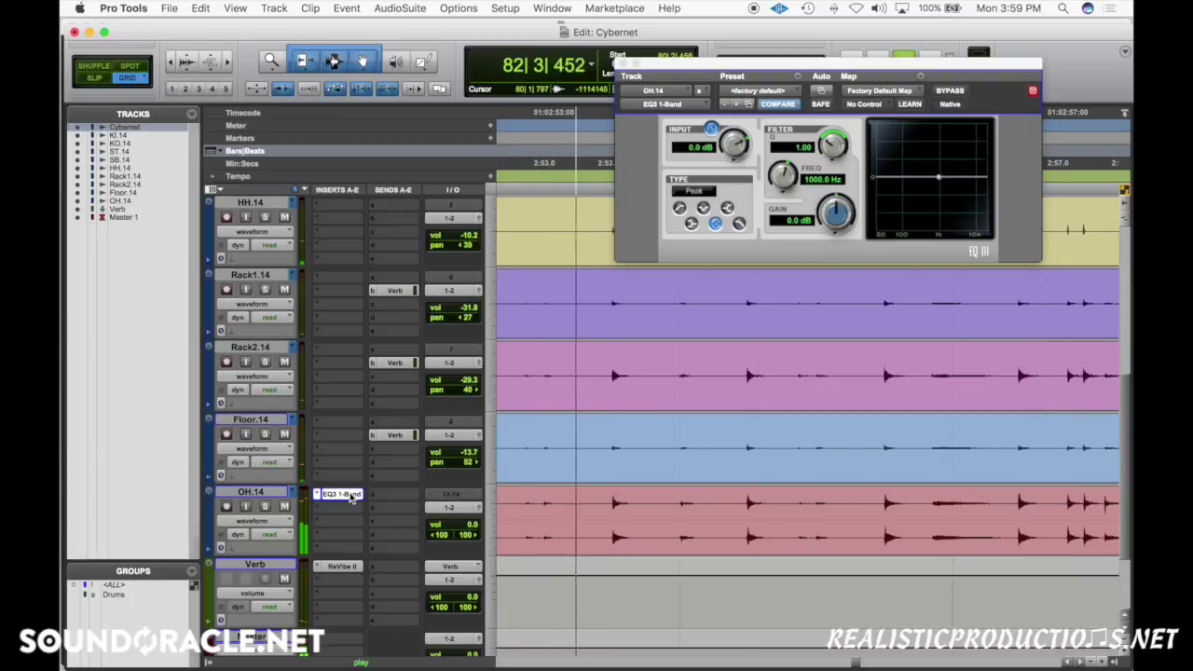
{"action": "left_click", "coordinate": [351, 497], "text": "super"}
{"action": "key", "text": "space"}
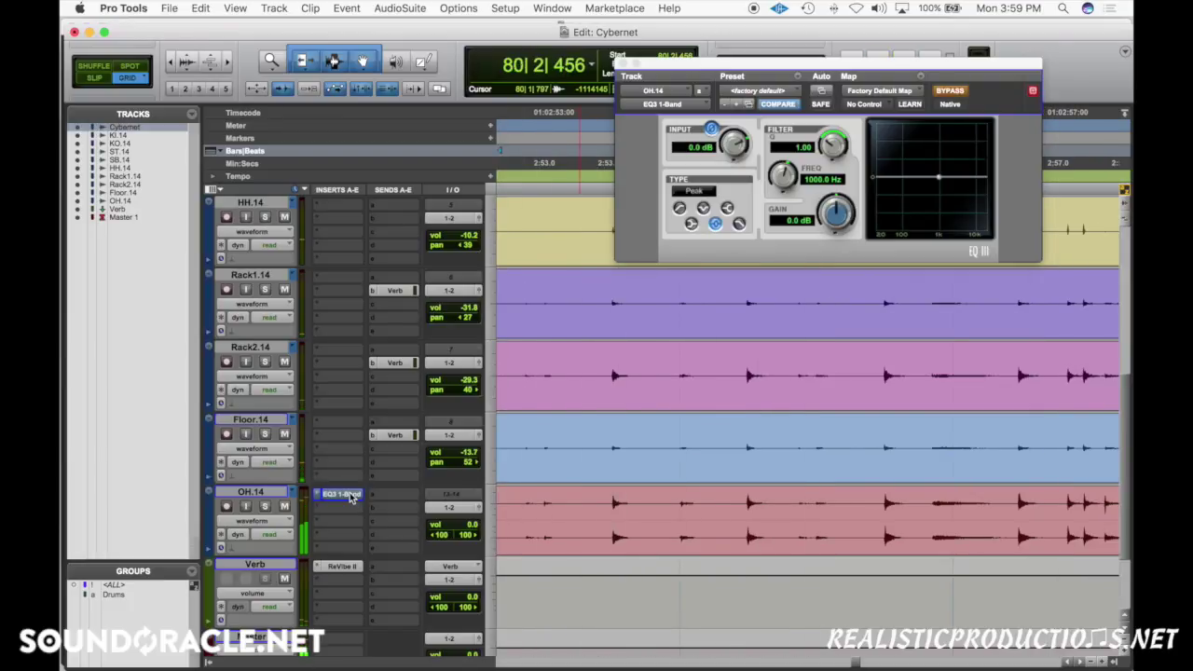